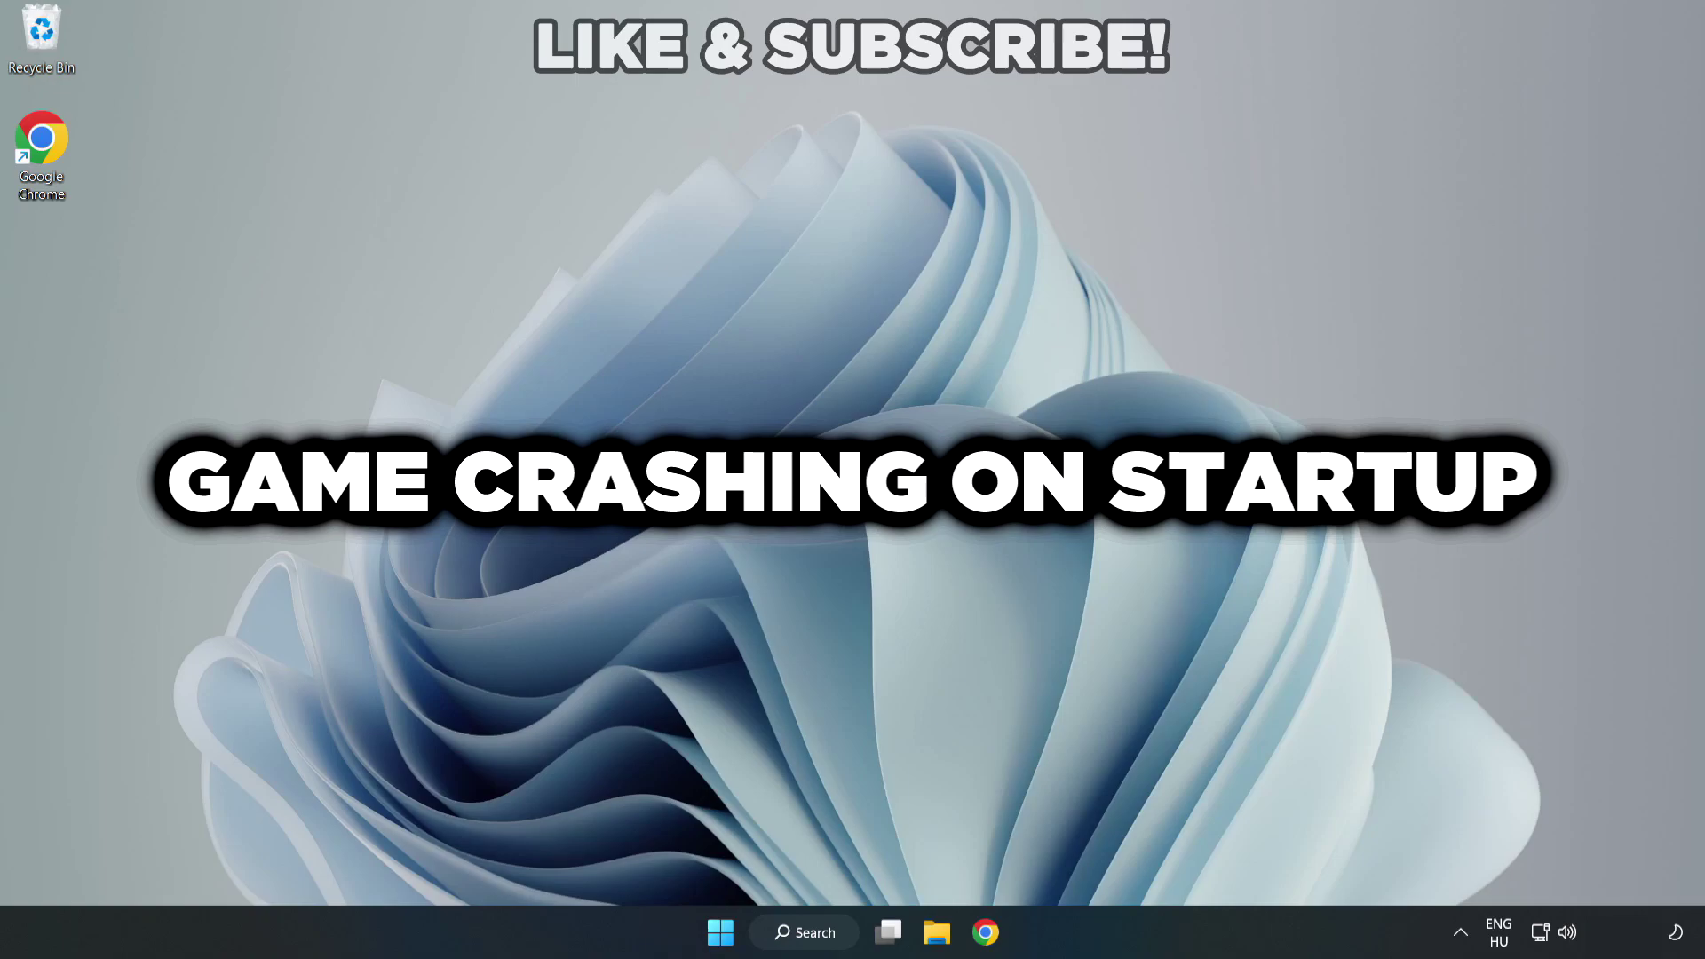
Search Windows for 'device manager'.
click(815, 938)
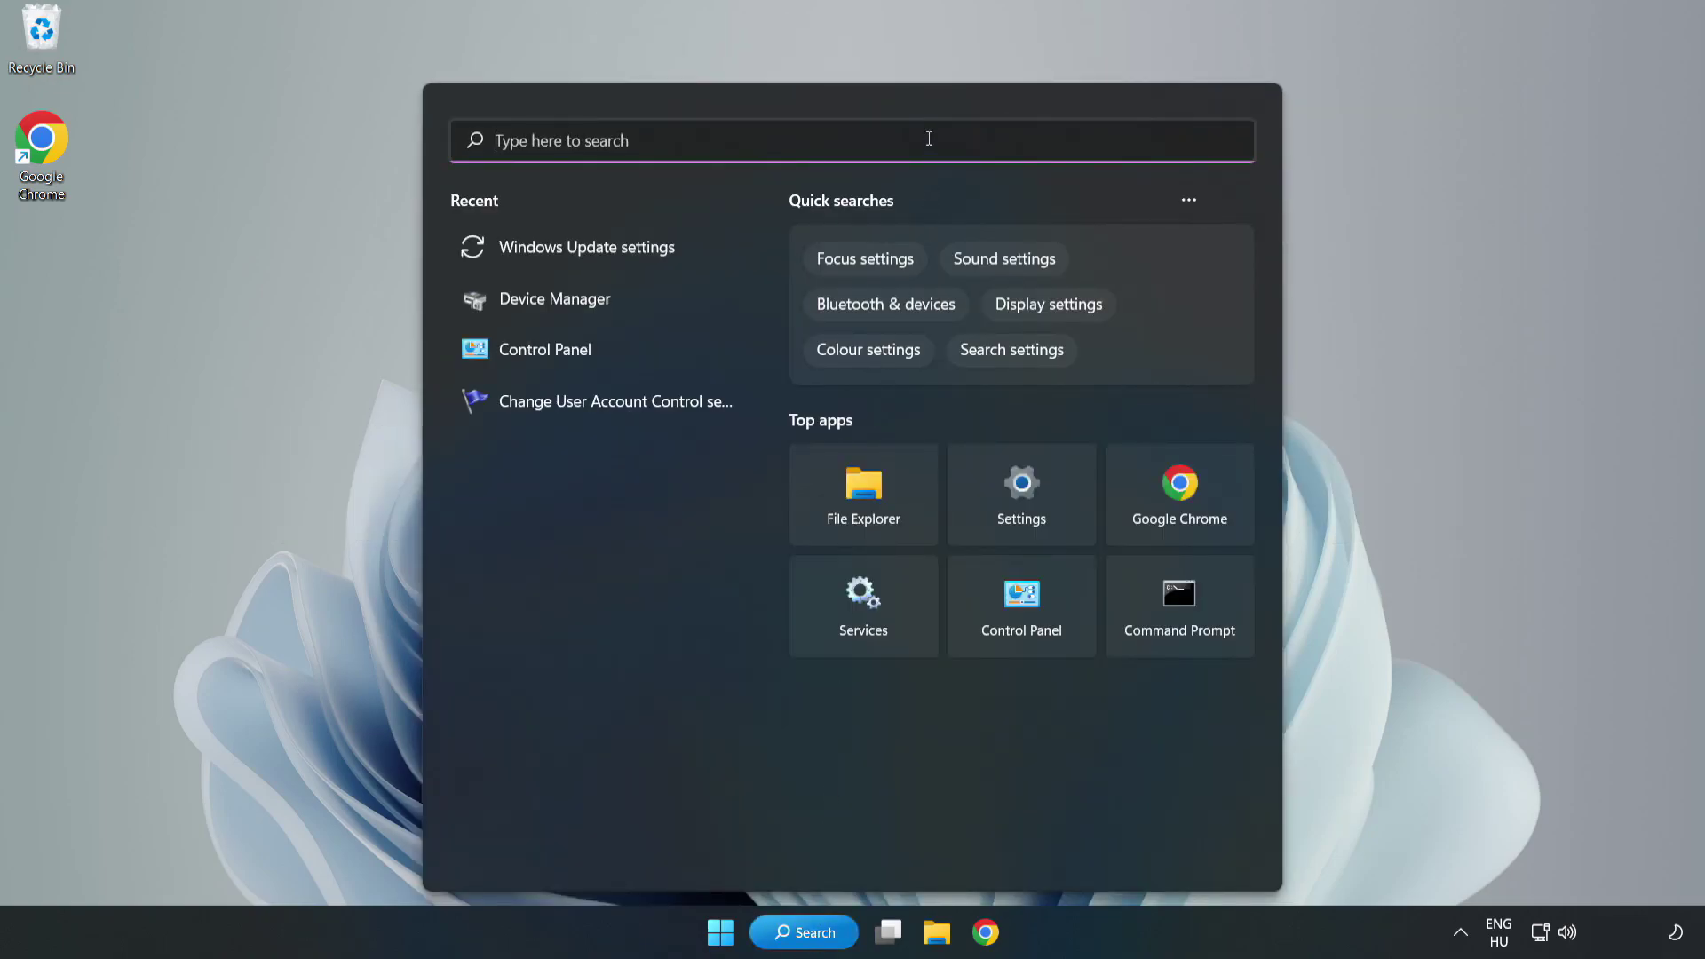
text(devi)
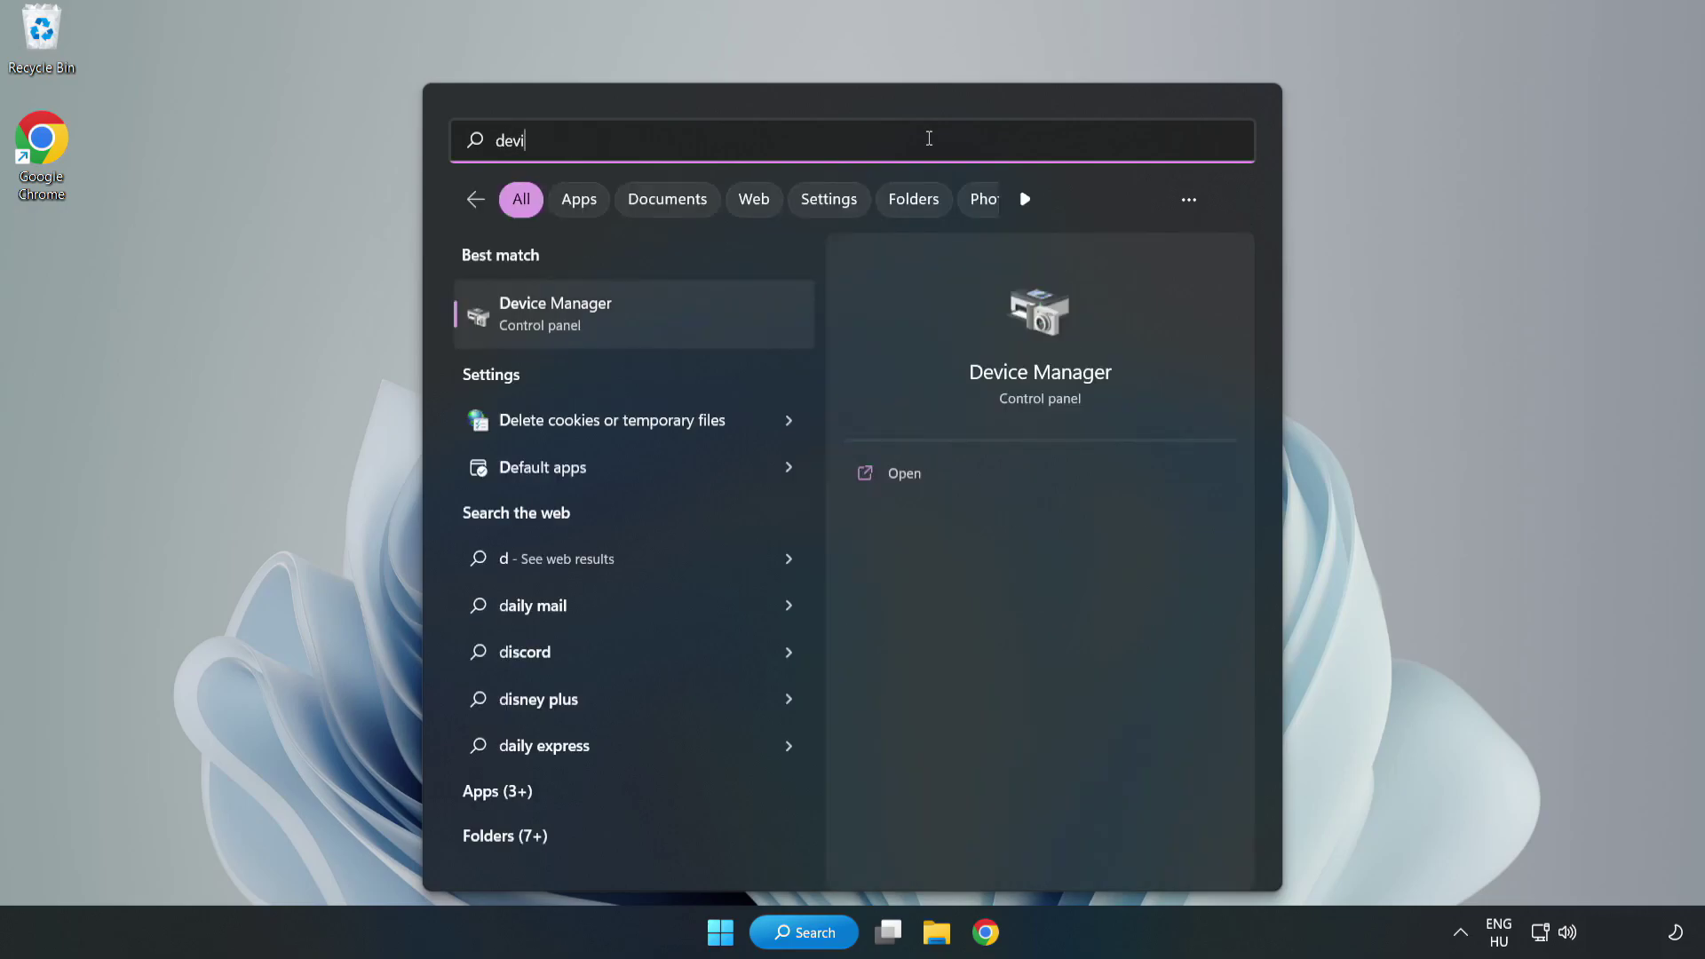
text(ce manager)
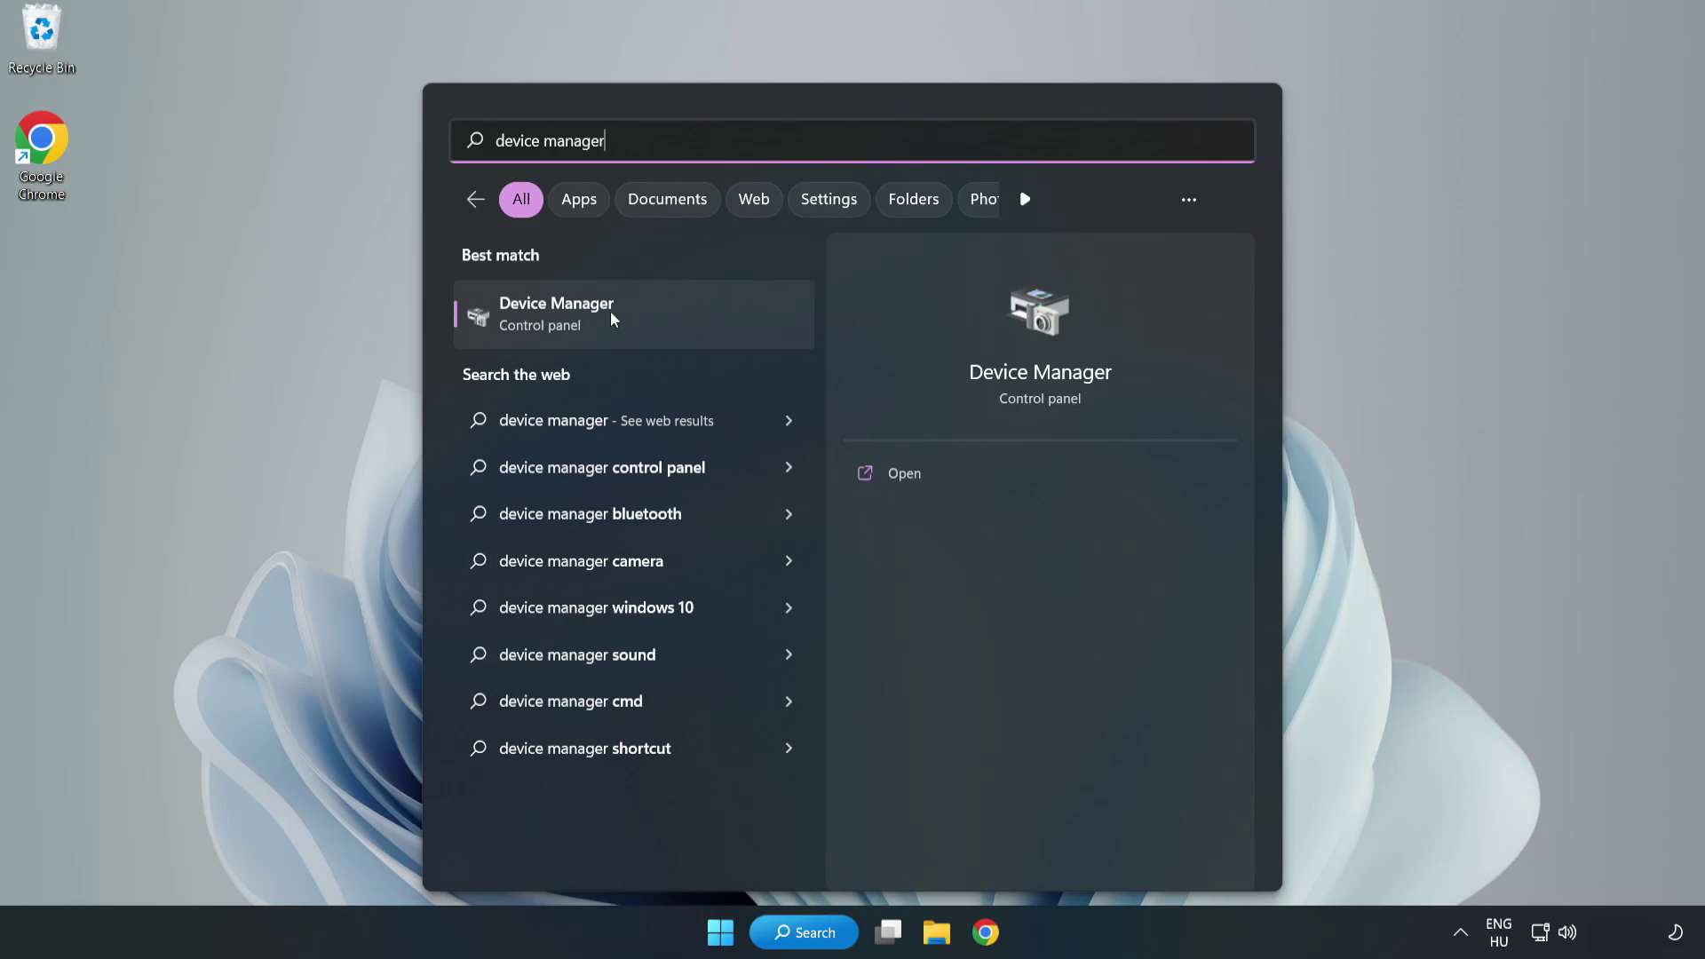
Open Device Manager, expand Display adapters and bring up the VMware SVGA 3D adapter's menu.
click(633, 324)
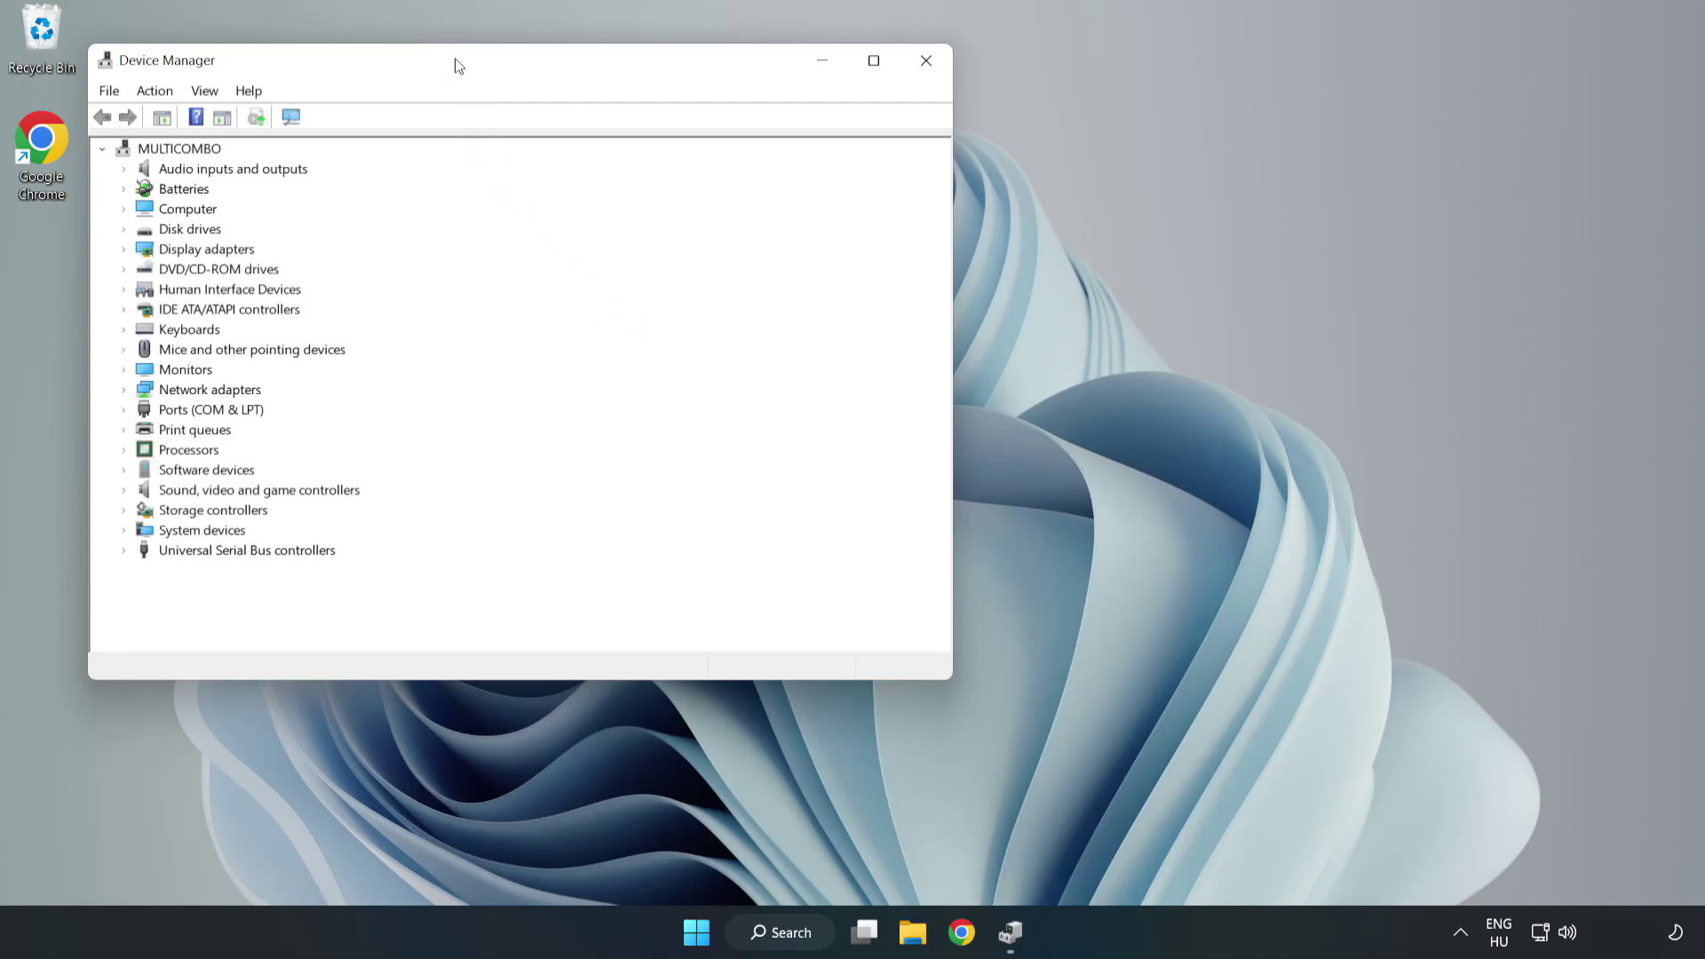
drag(458, 65, 762, 154)
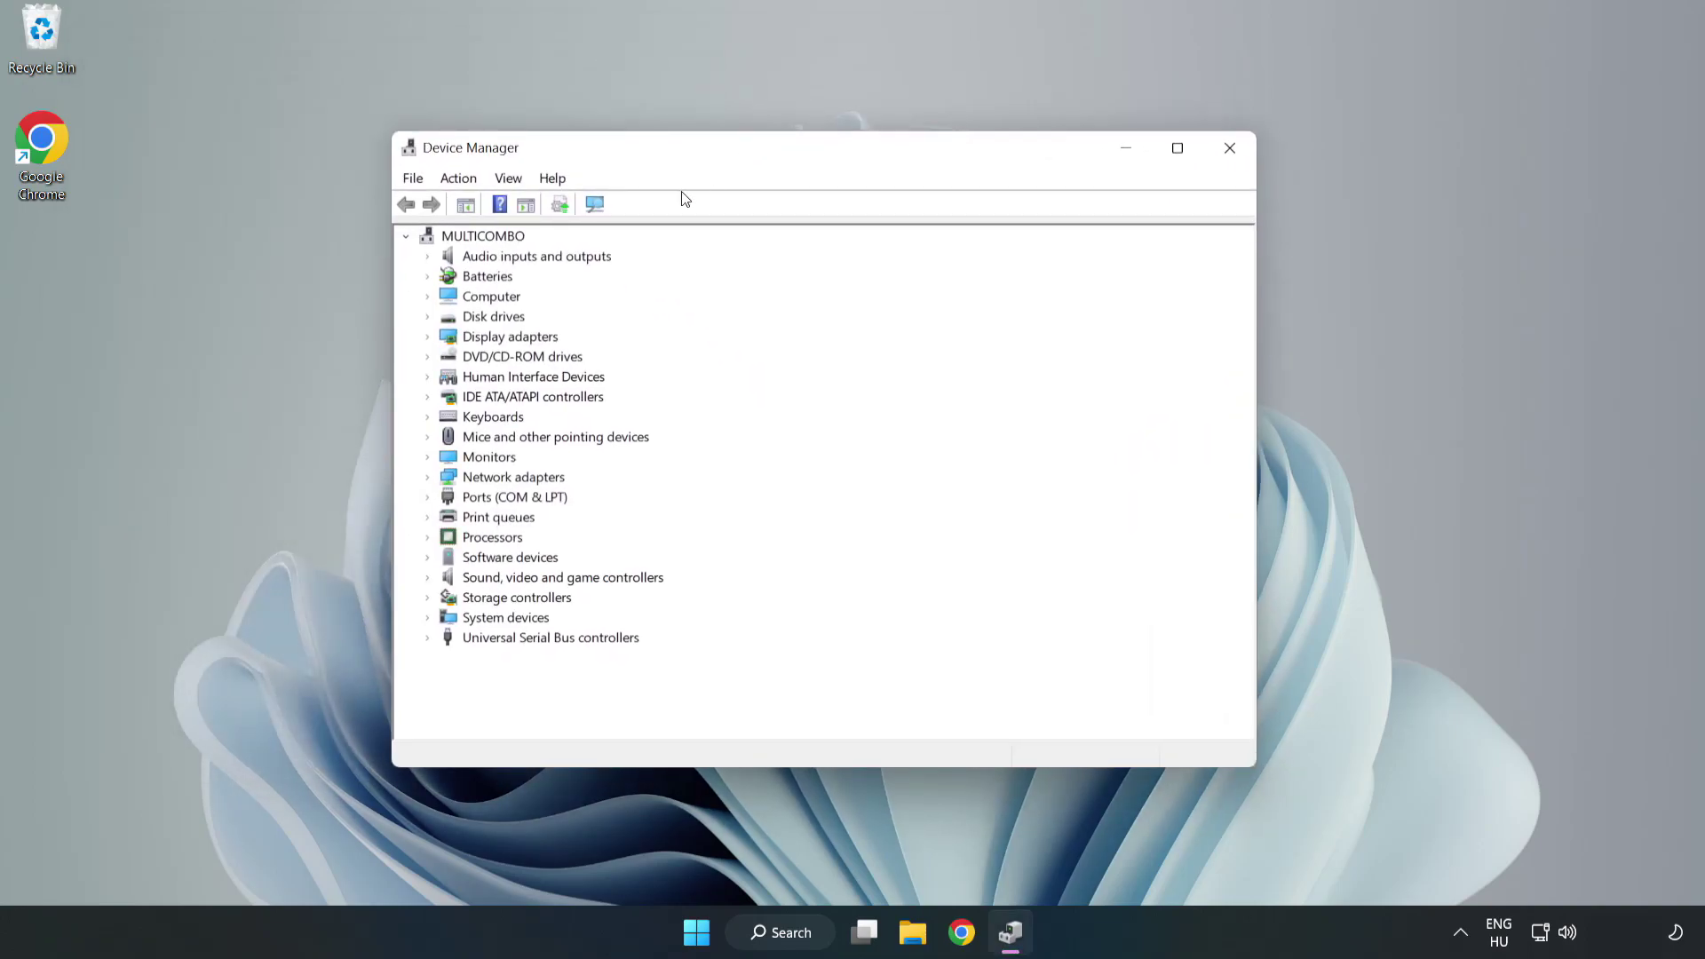
click(457, 339)
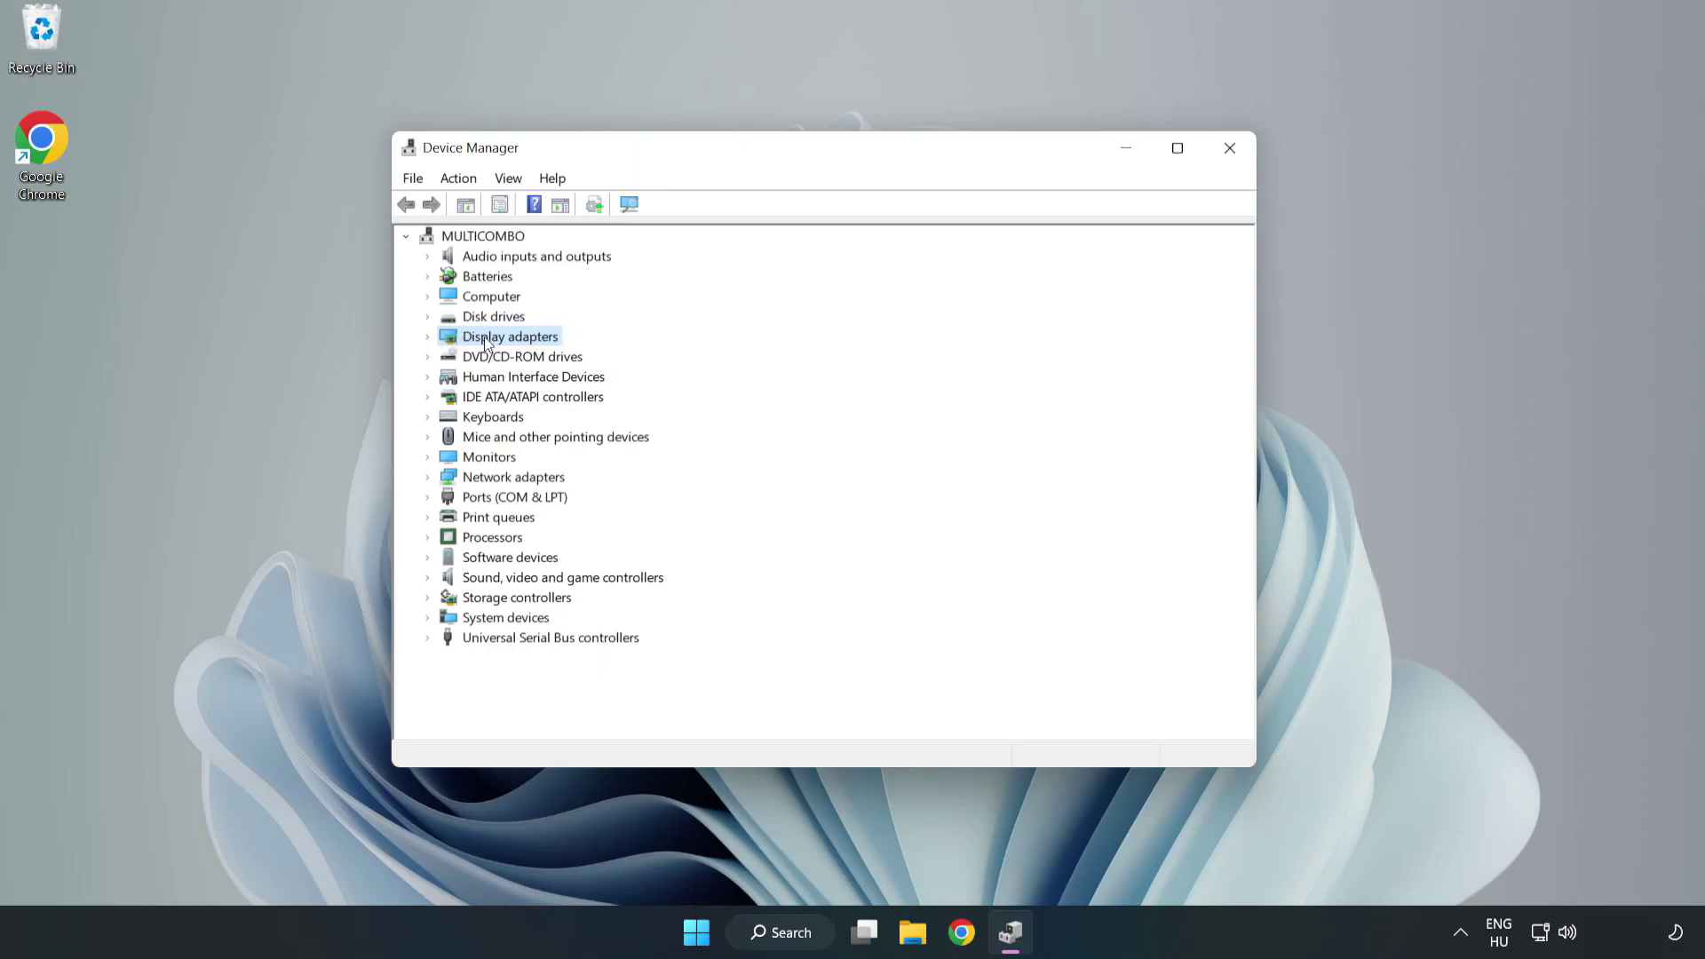
click(428, 341)
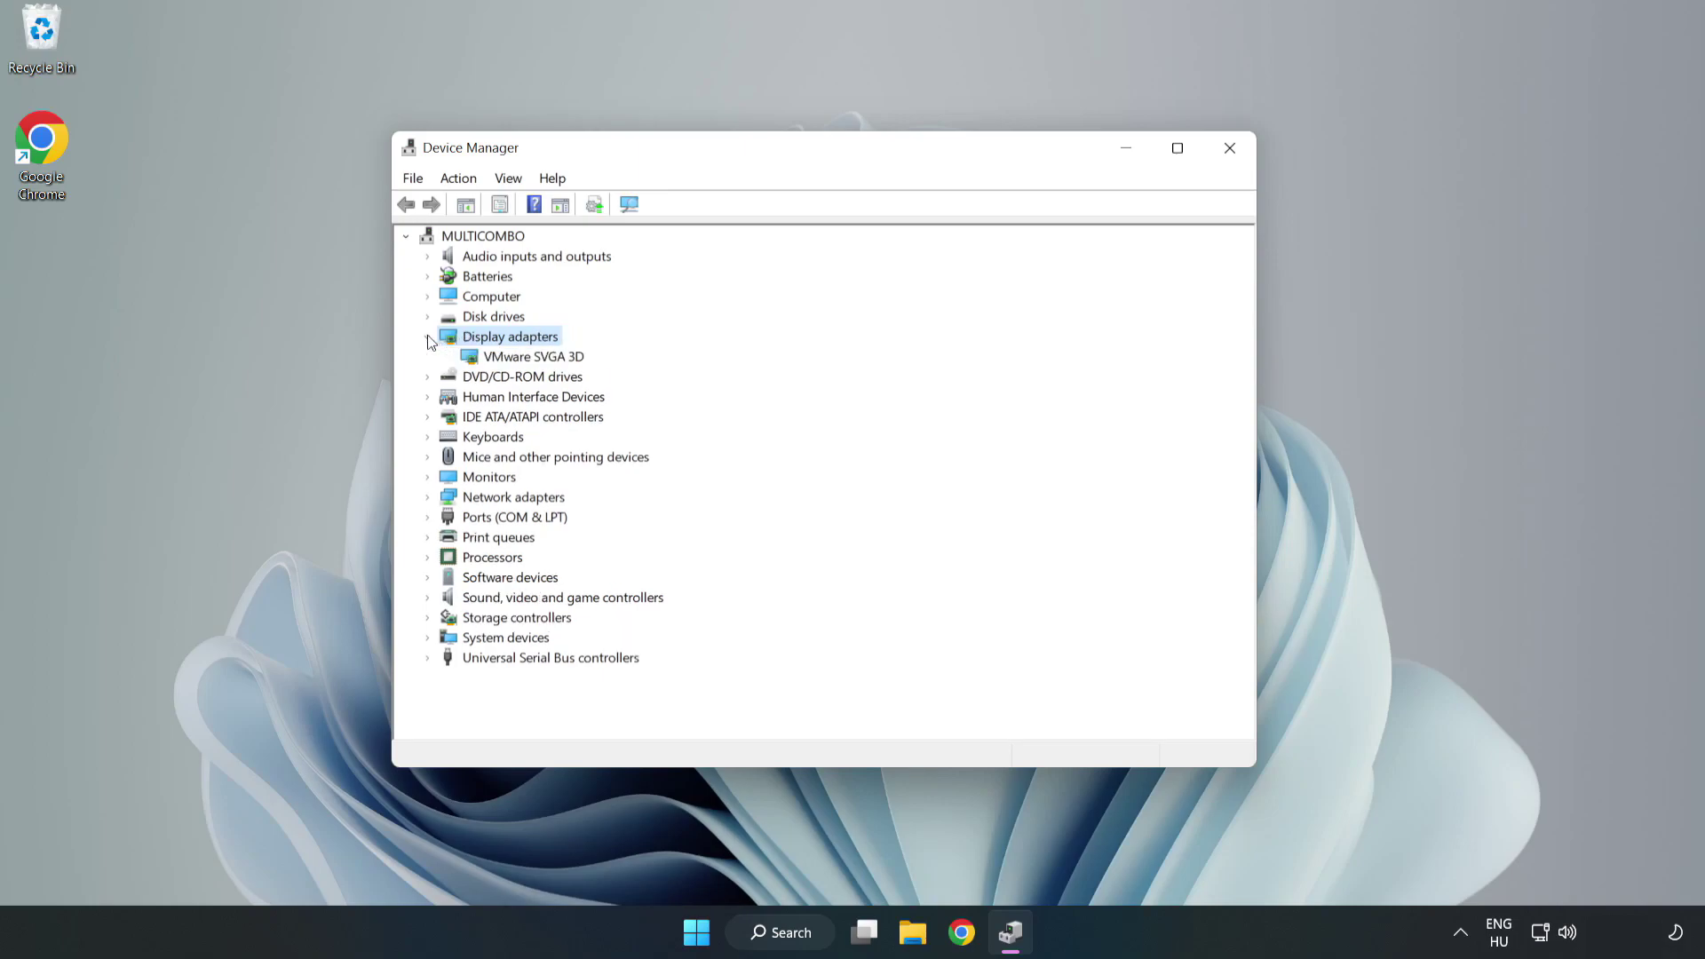
click(480, 366)
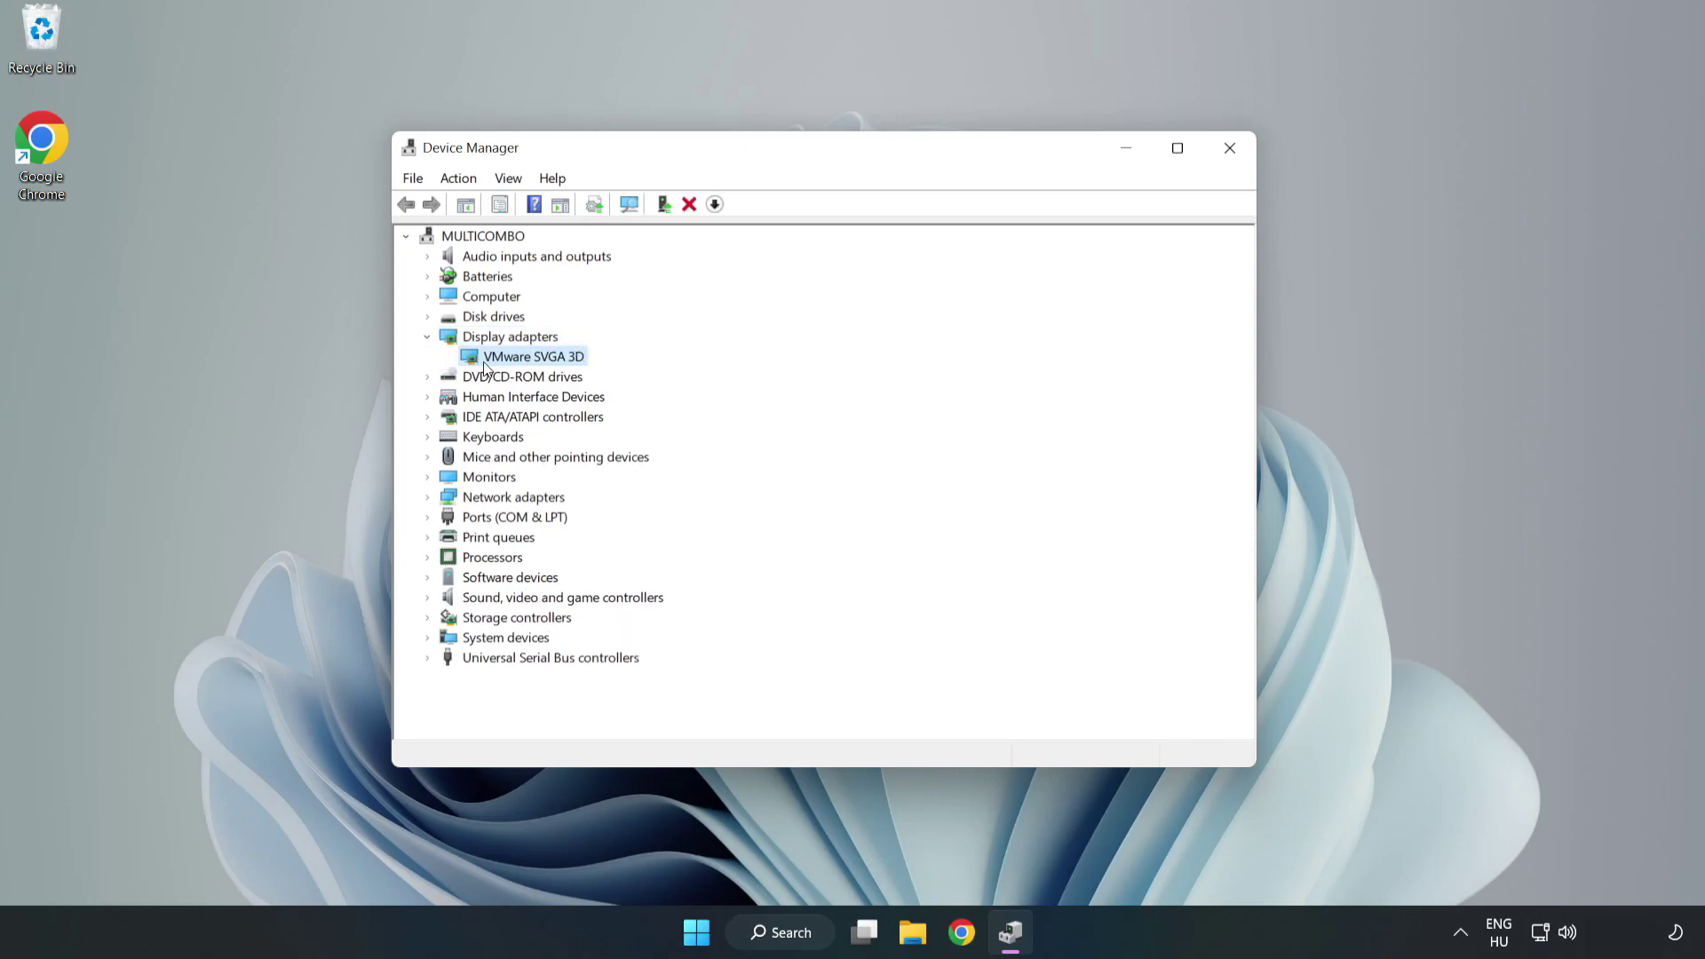
right_click(530, 364)
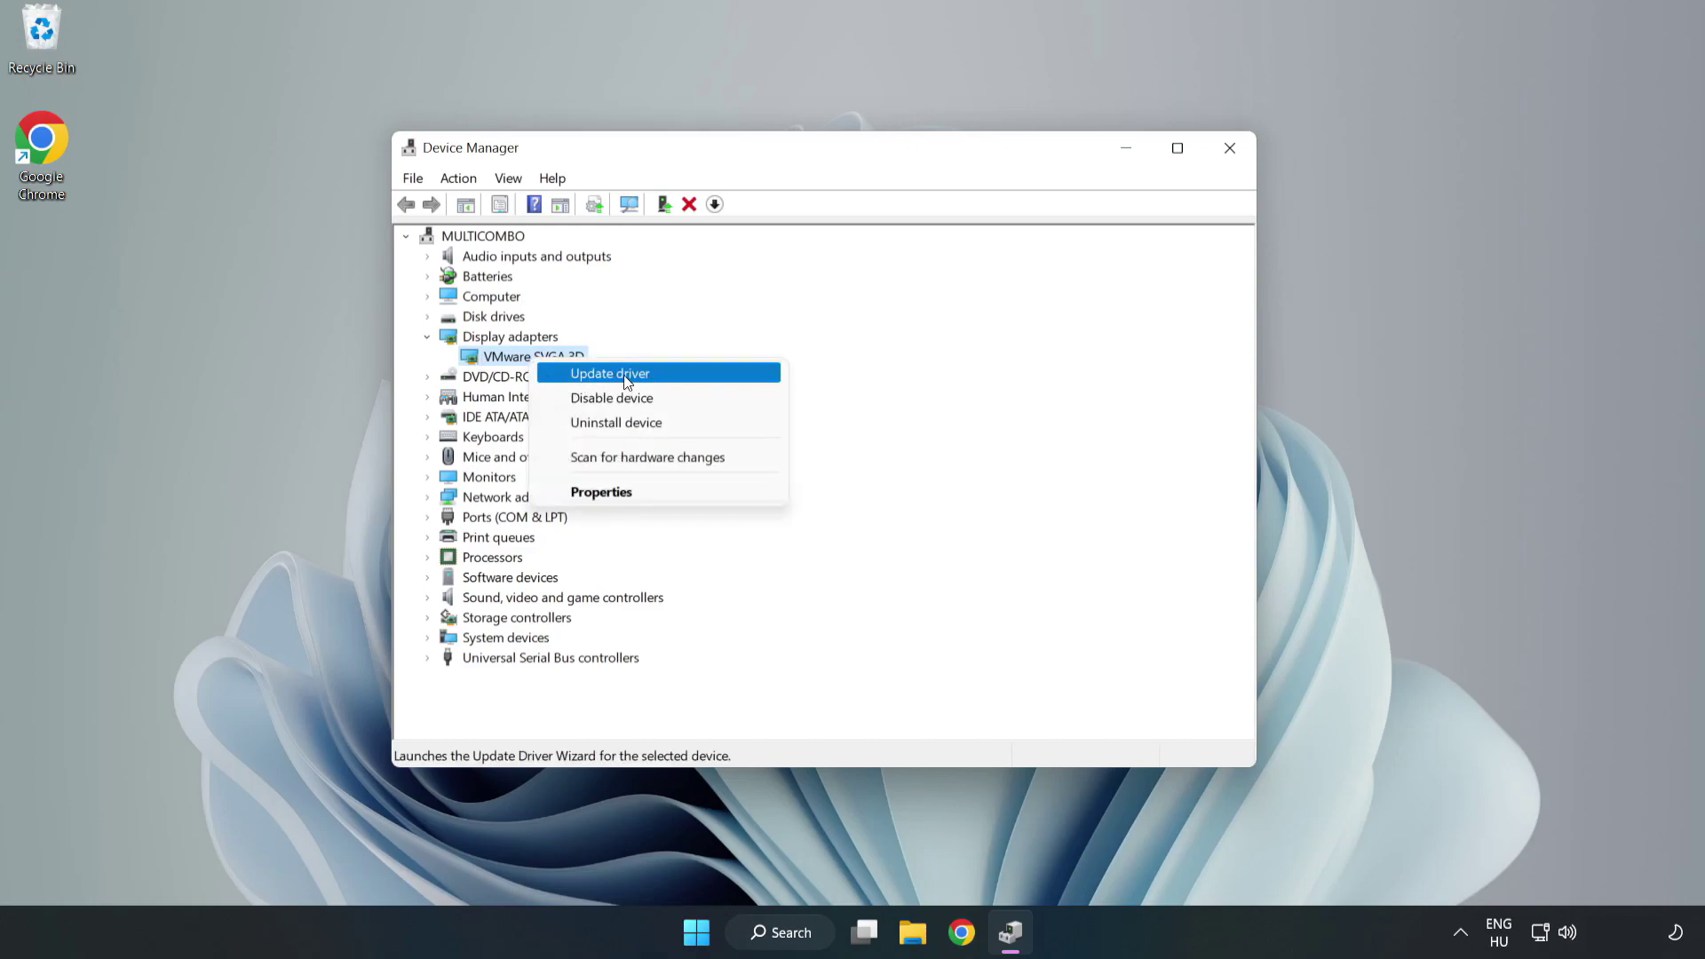
Search automatically for a VMware SVGA 3D driver update, which finds the best driver already installed.
click(662, 383)
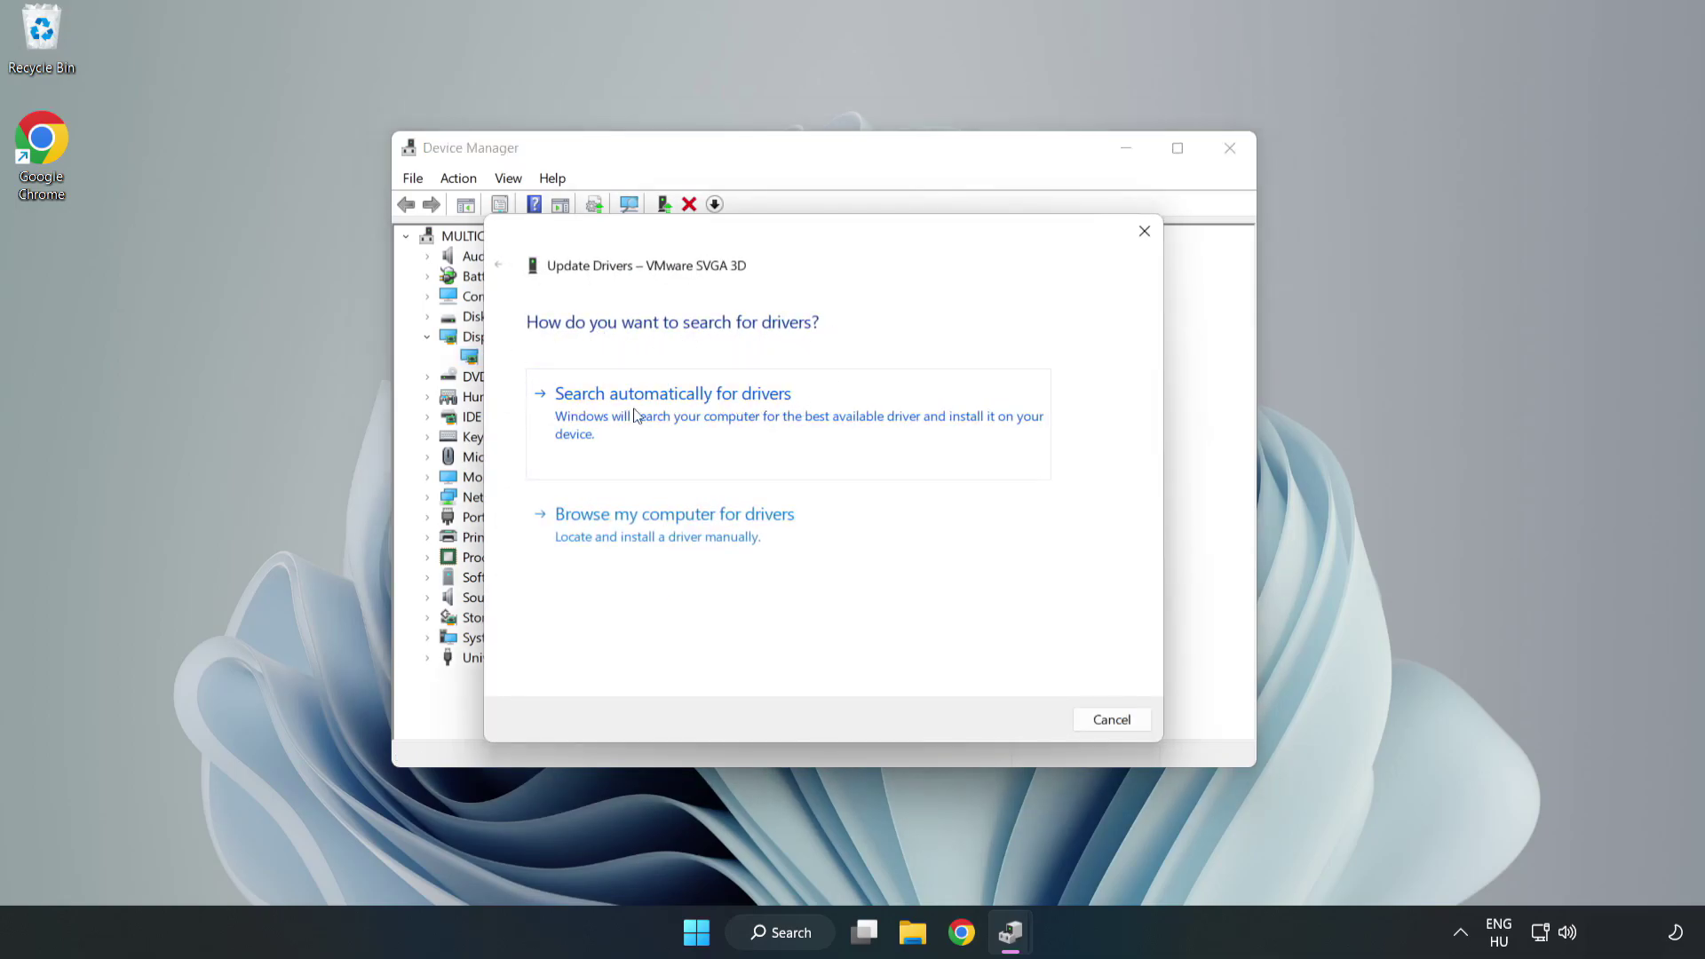
click(680, 415)
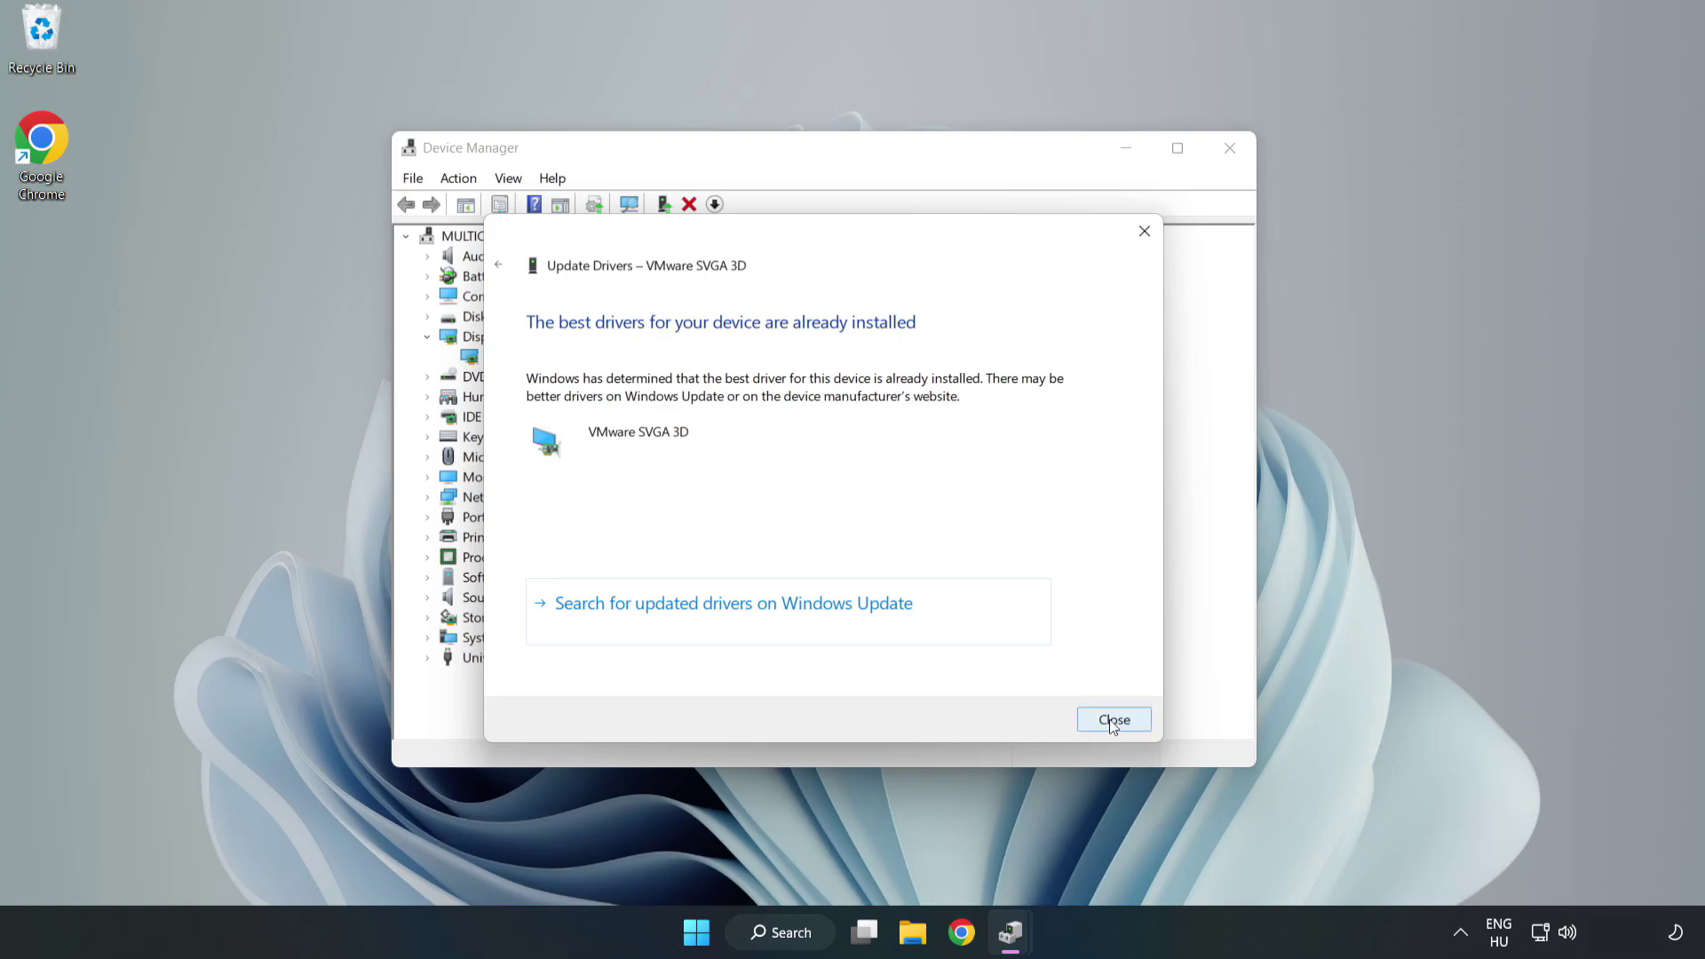
click(1113, 721)
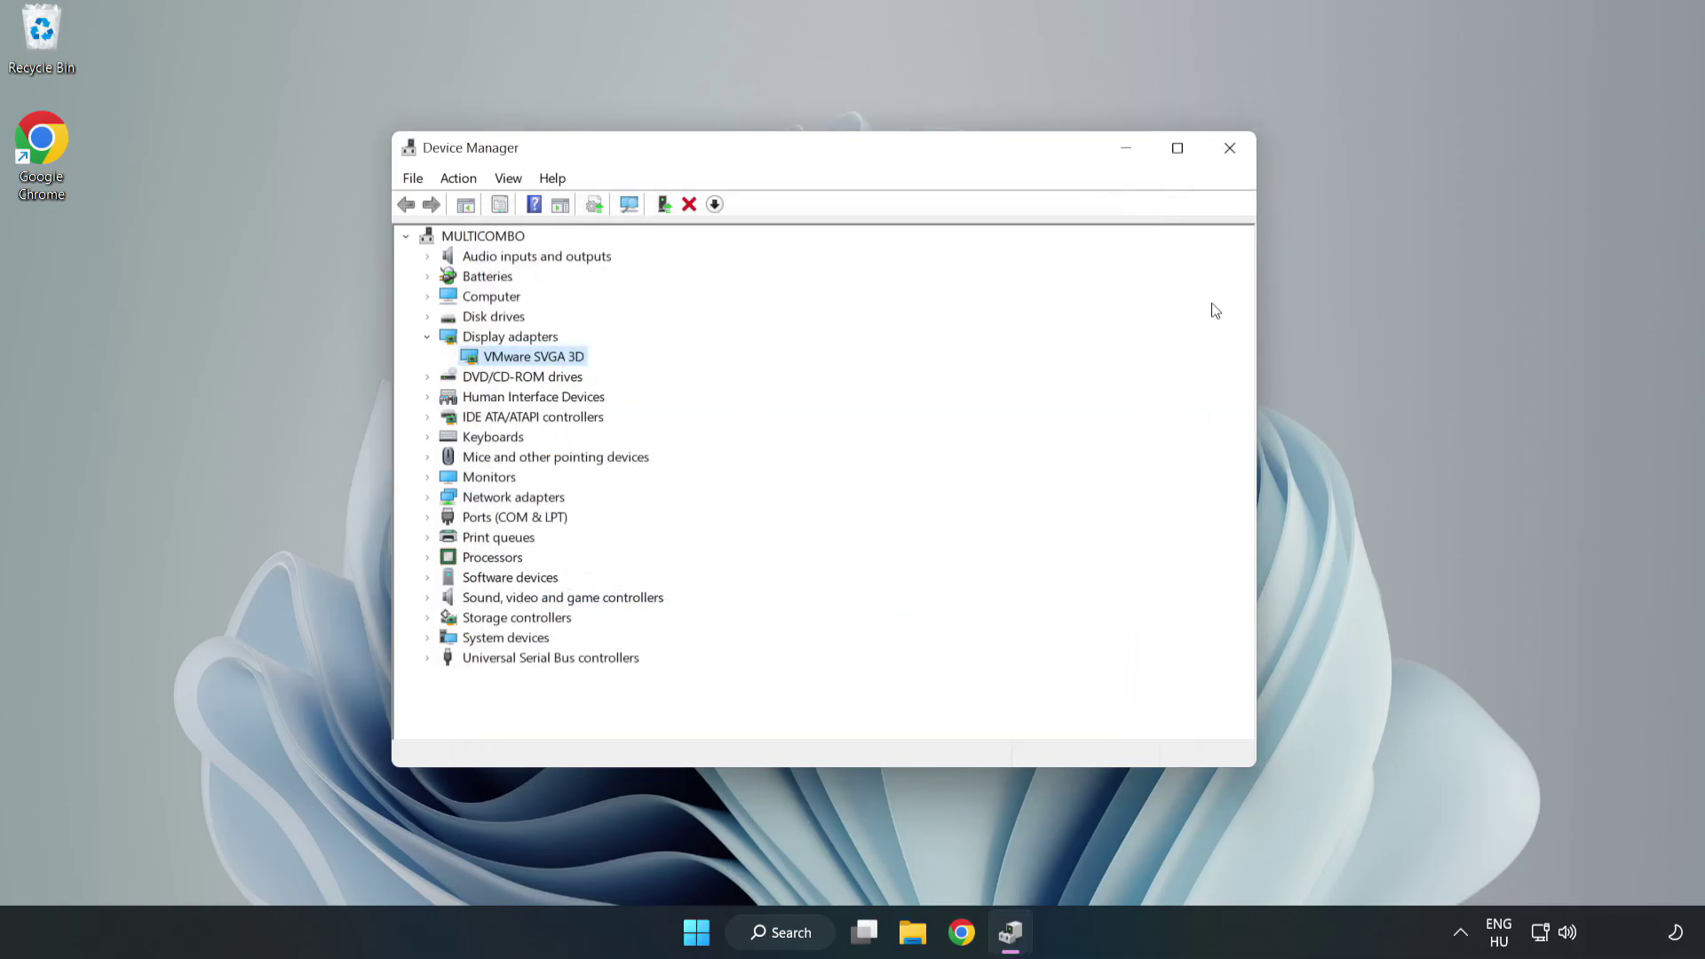
Close Device Manager and open Windows Update settings via a search for 'updates'.
click(1231, 151)
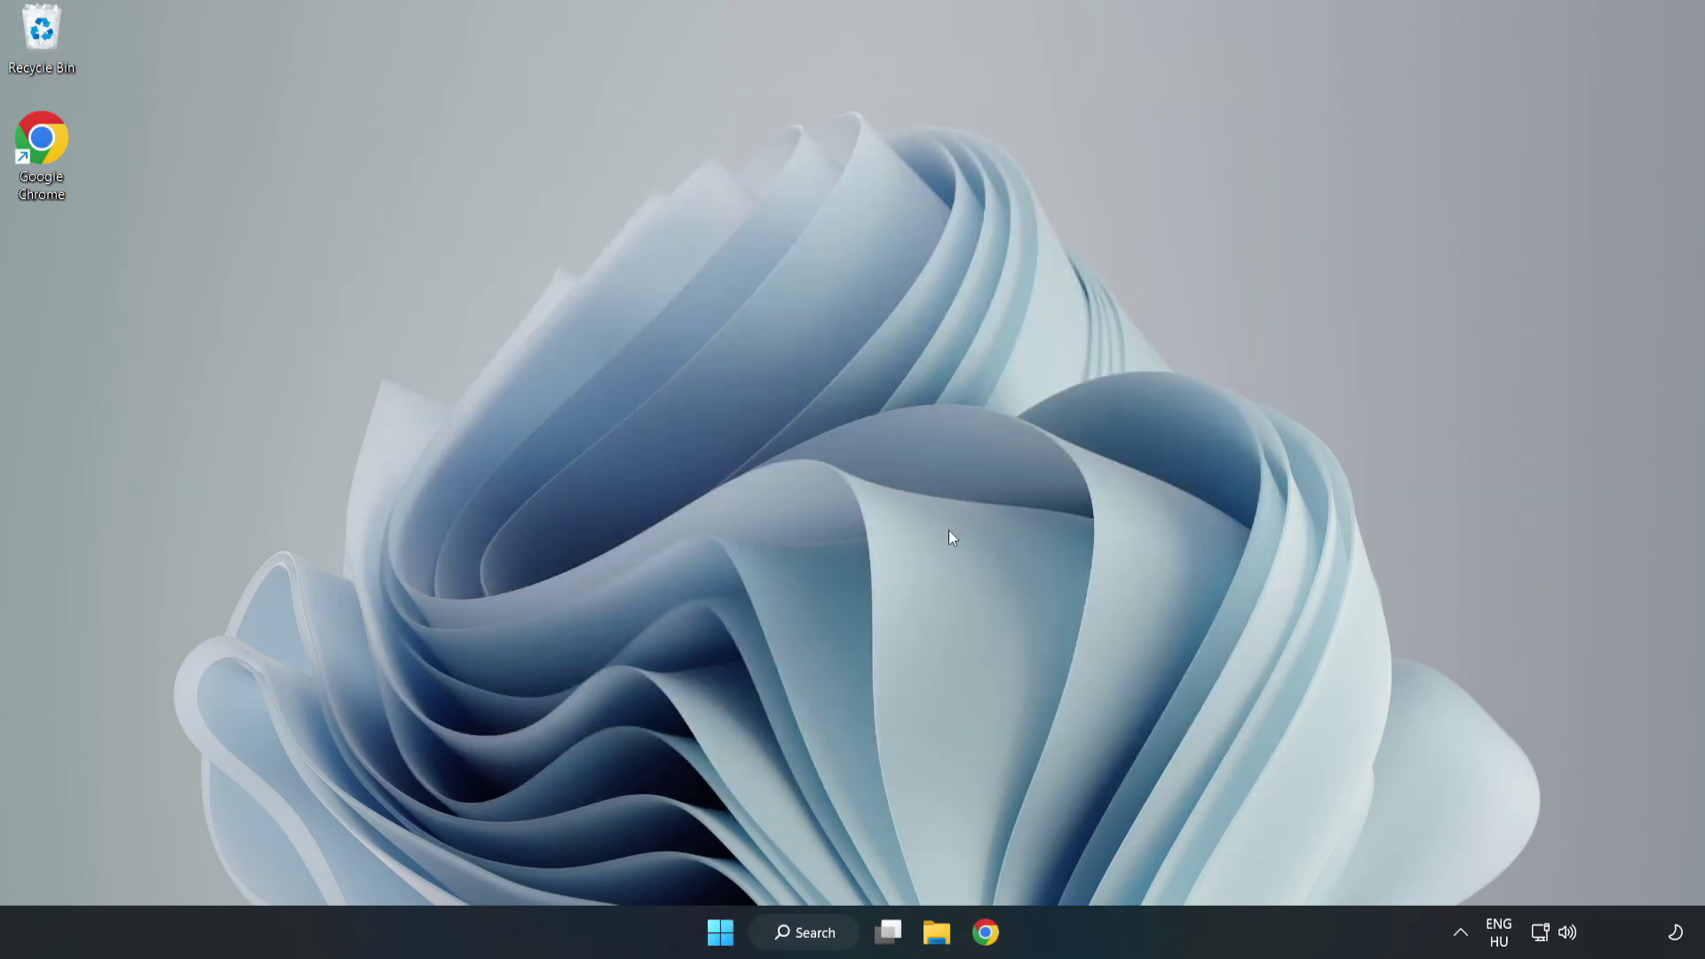
click(808, 932)
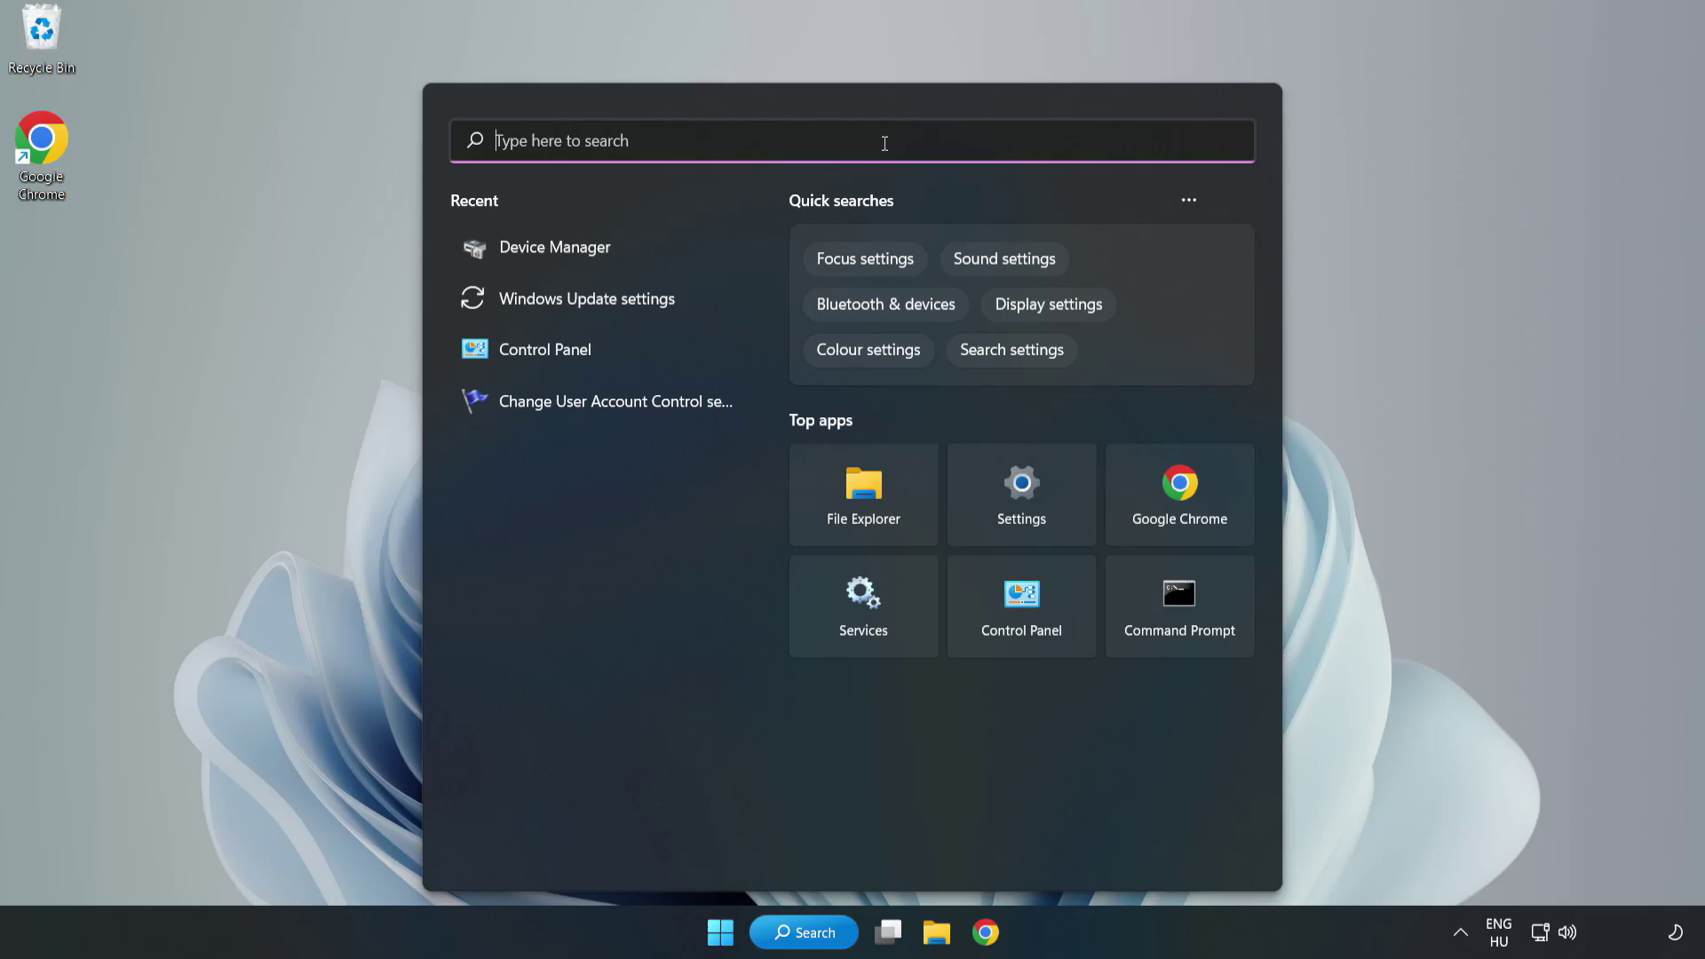
text(updates)
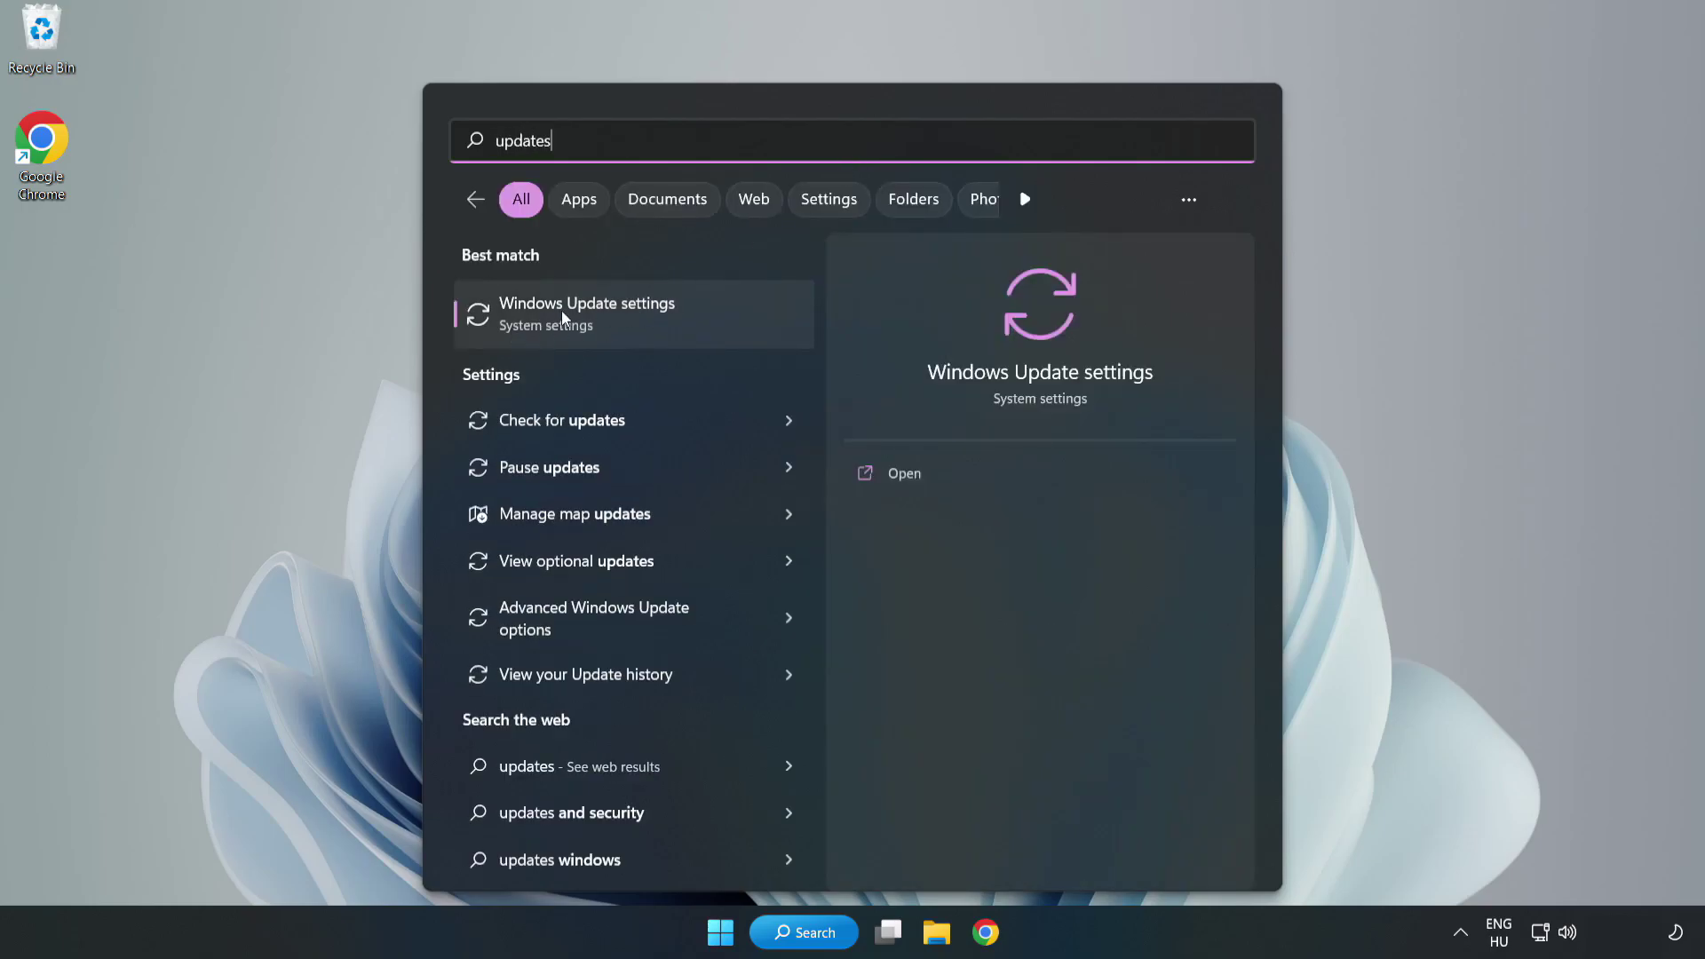
click(606, 316)
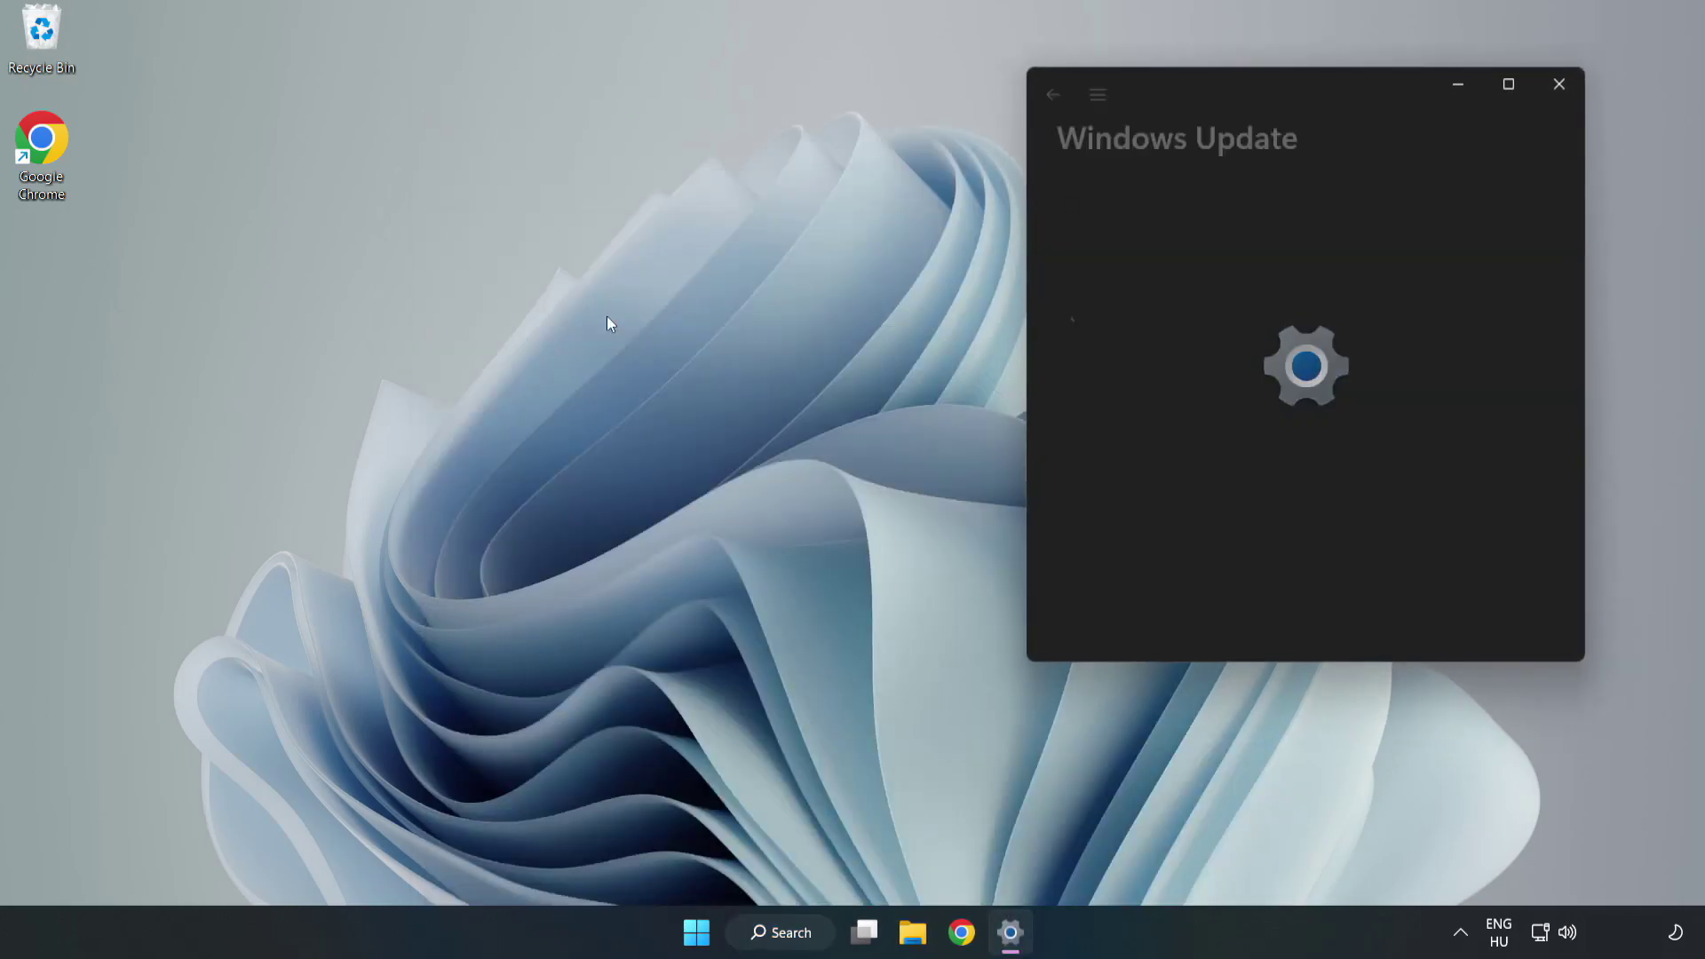
Maximize Settings, check for Windows updates, then close Settings once it reports up to date.
click(1510, 85)
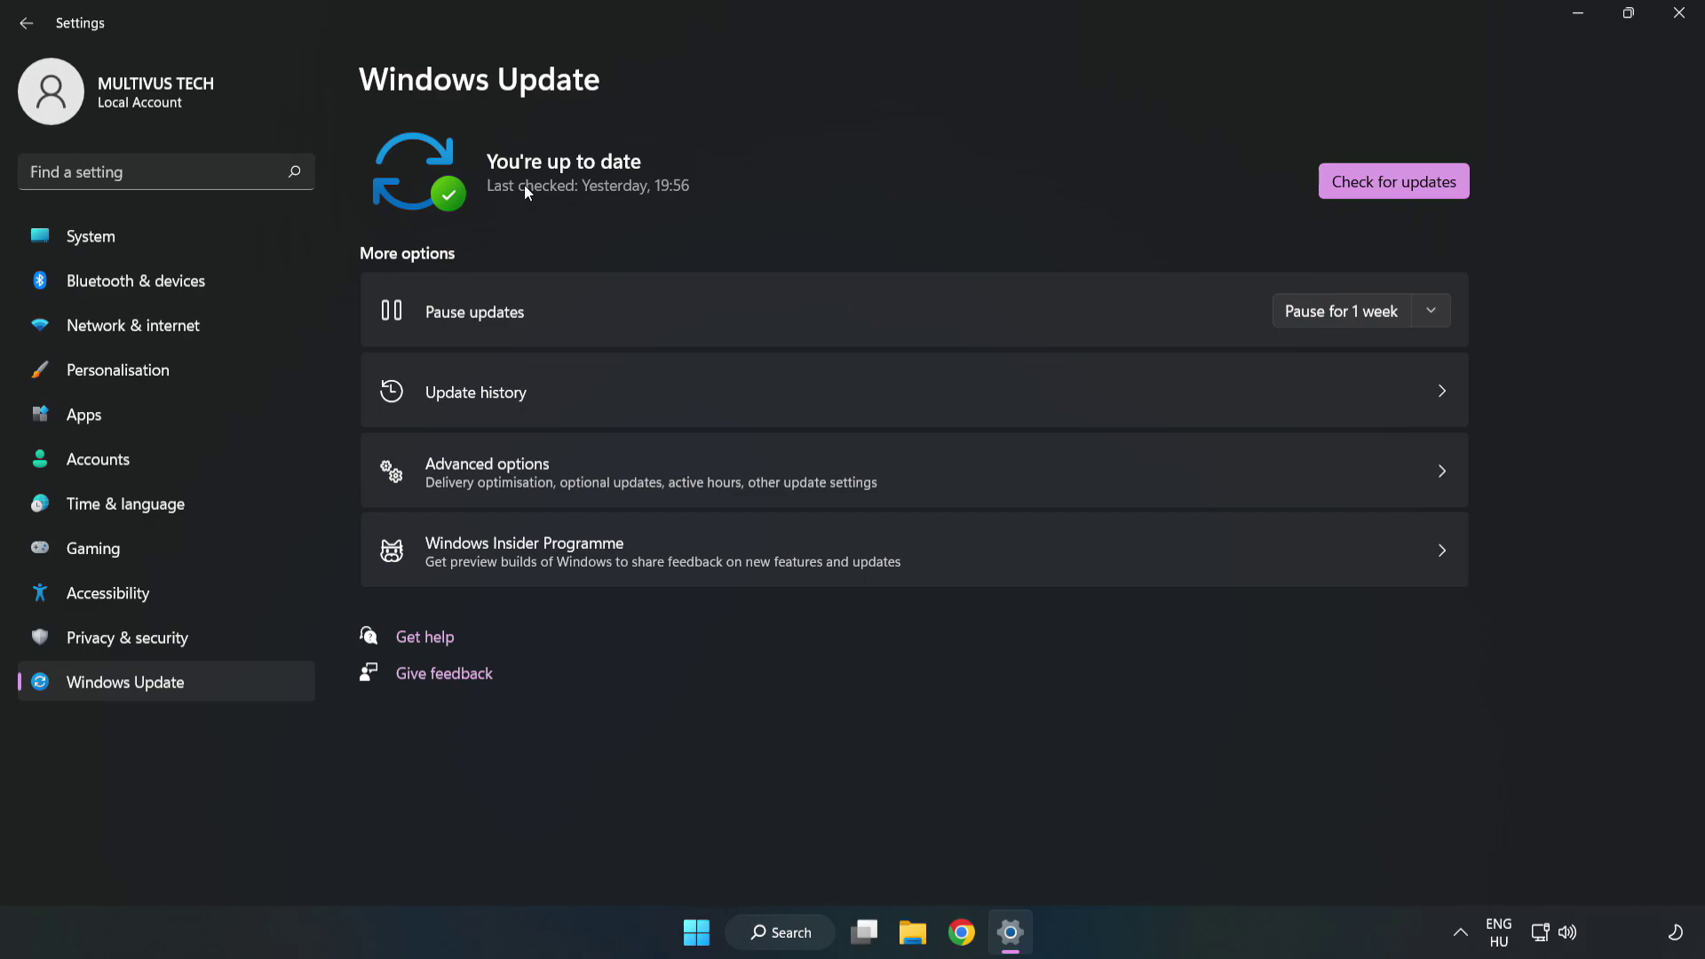
click(1400, 184)
click(1679, 14)
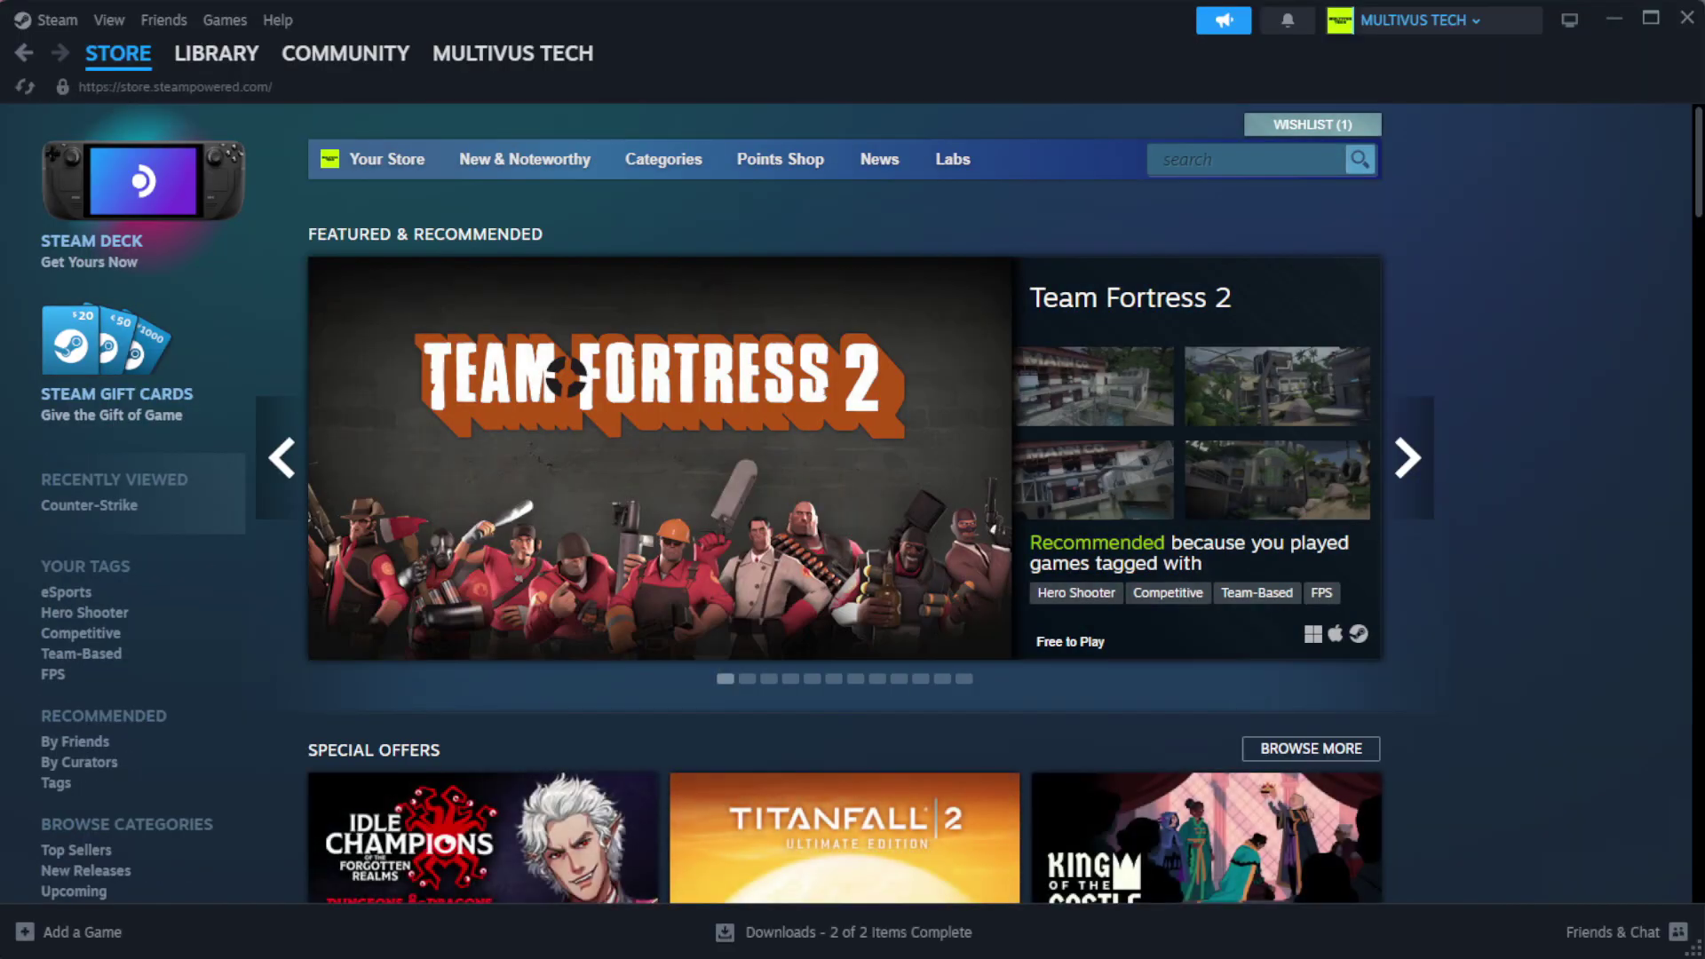
Go to Steam's Library home page from the LIBRARY menu.
mouse_move(200, 69)
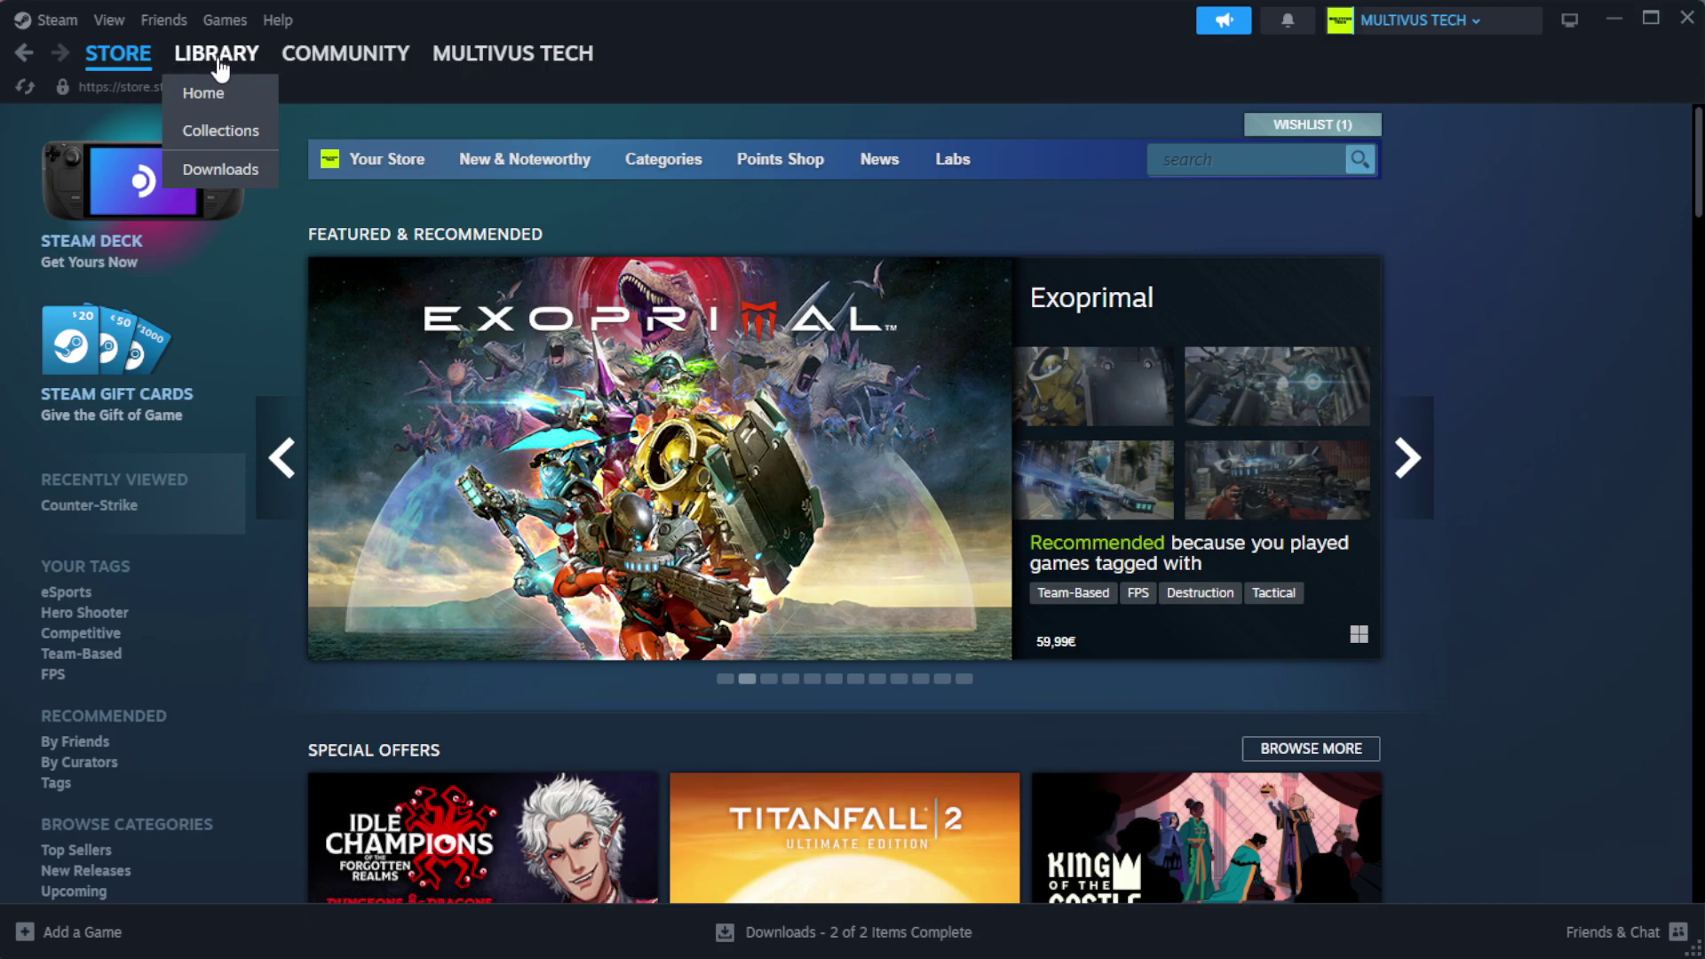
click(247, 92)
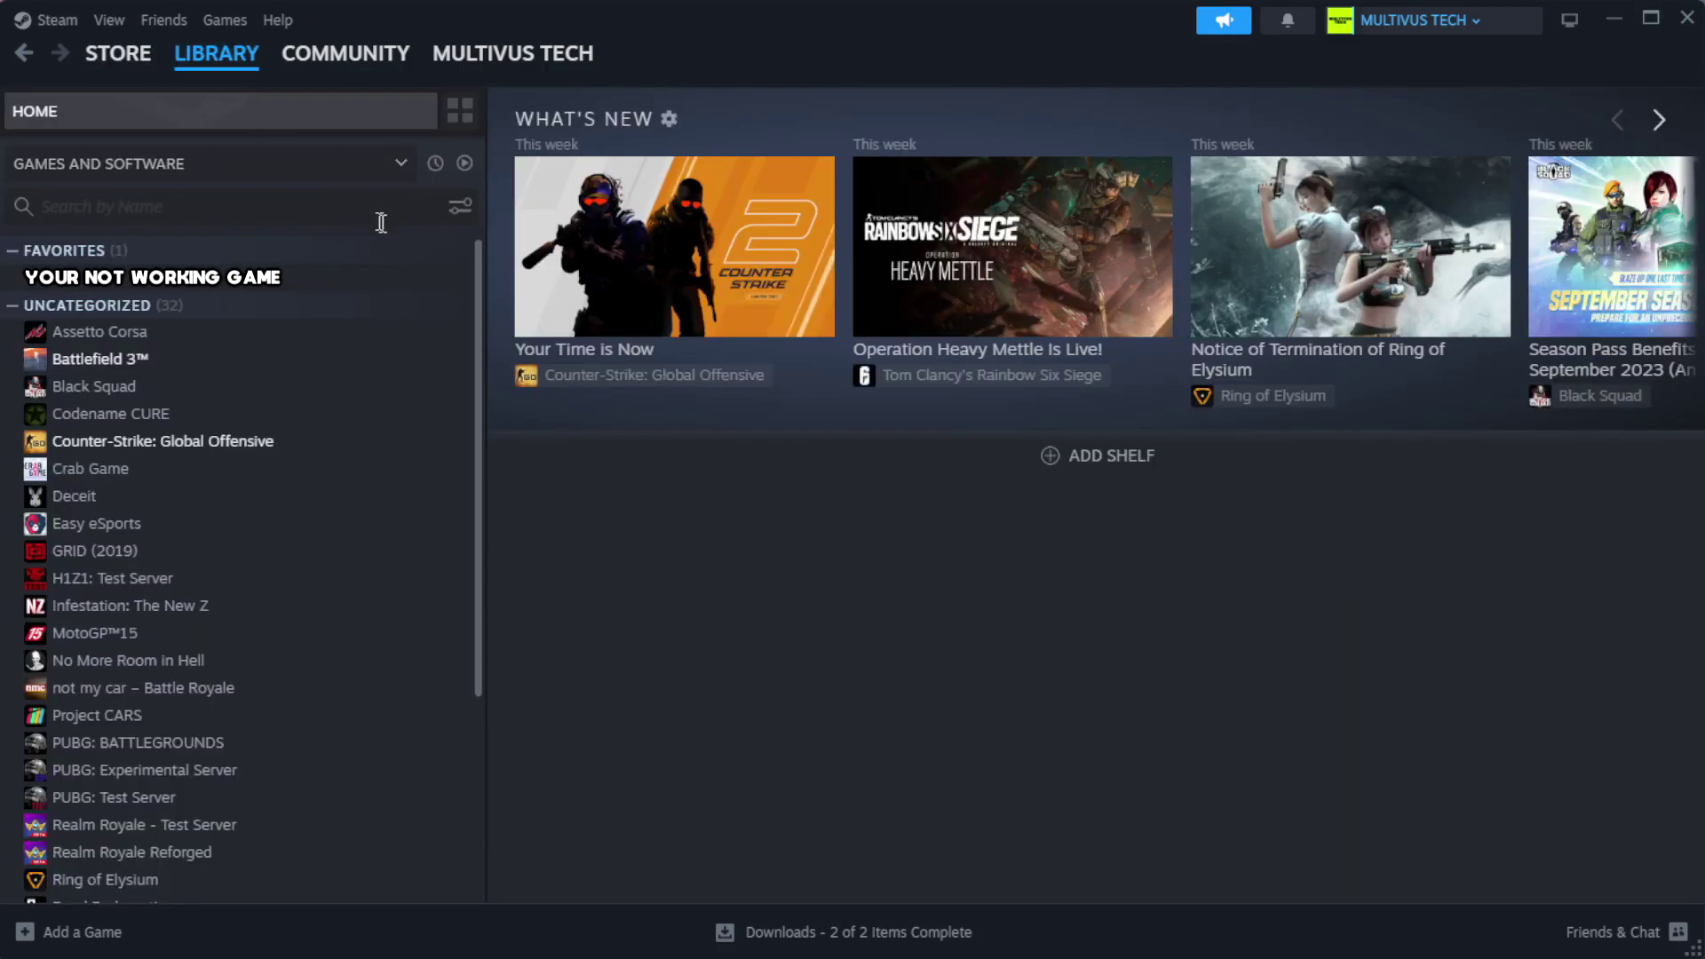
Verify the integrity of YOUR NOT WORKING GAME's installed files from its Steam properties.
right_click(419, 280)
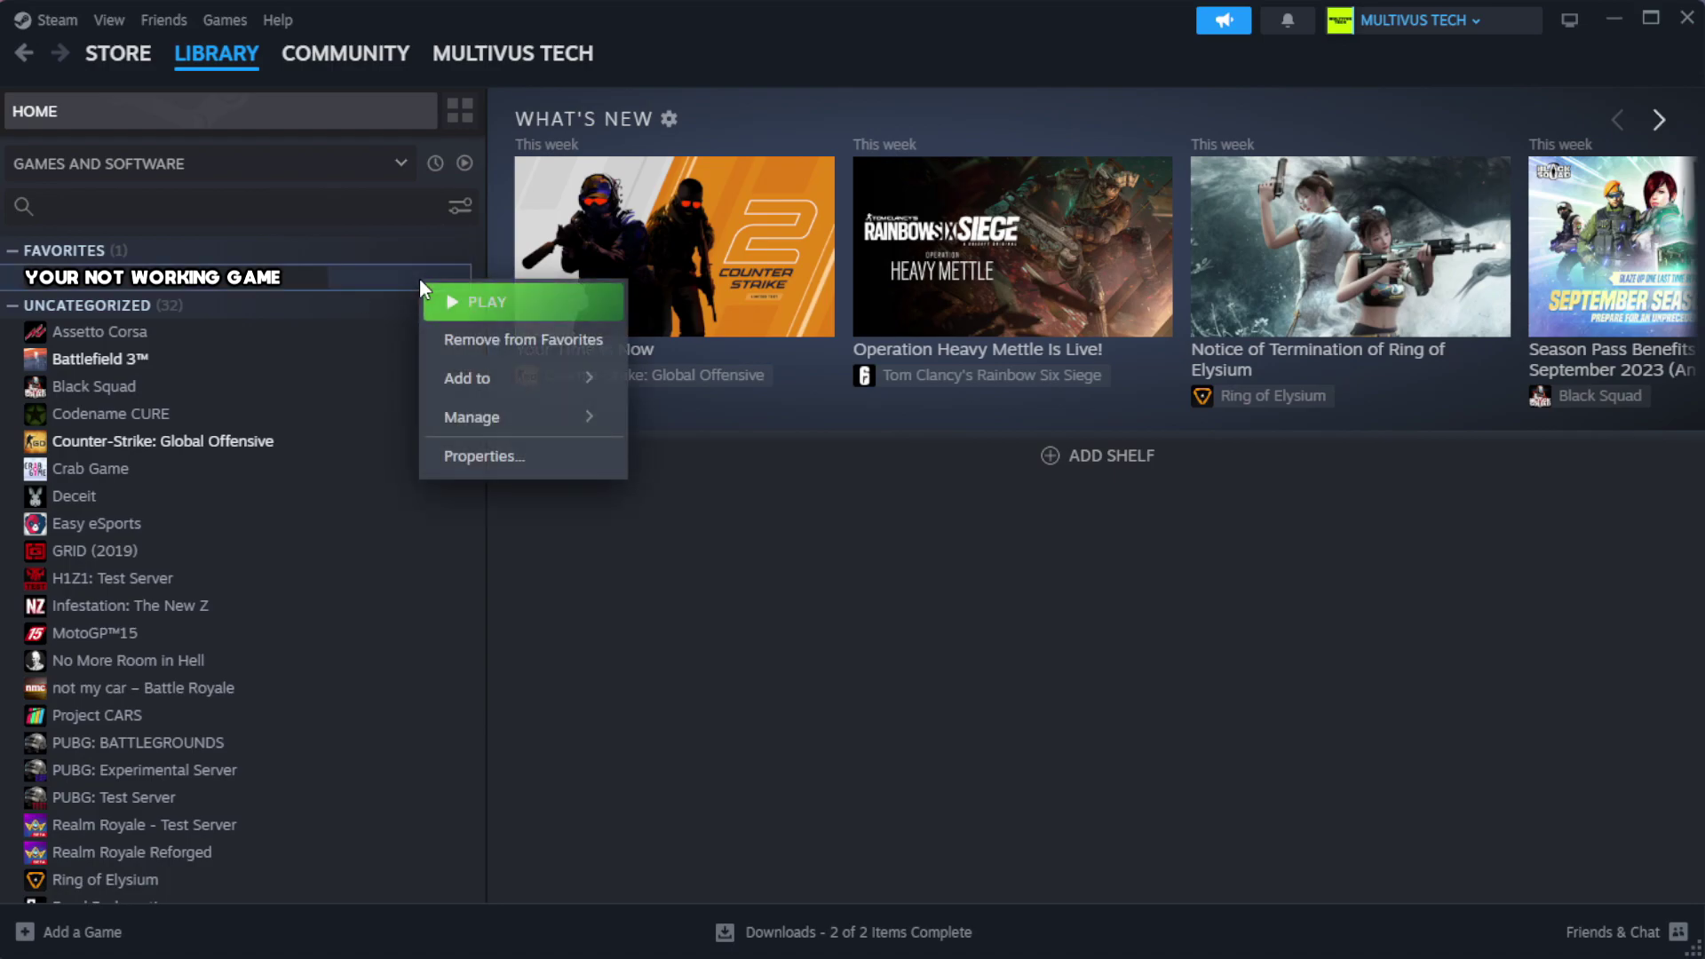
click(538, 462)
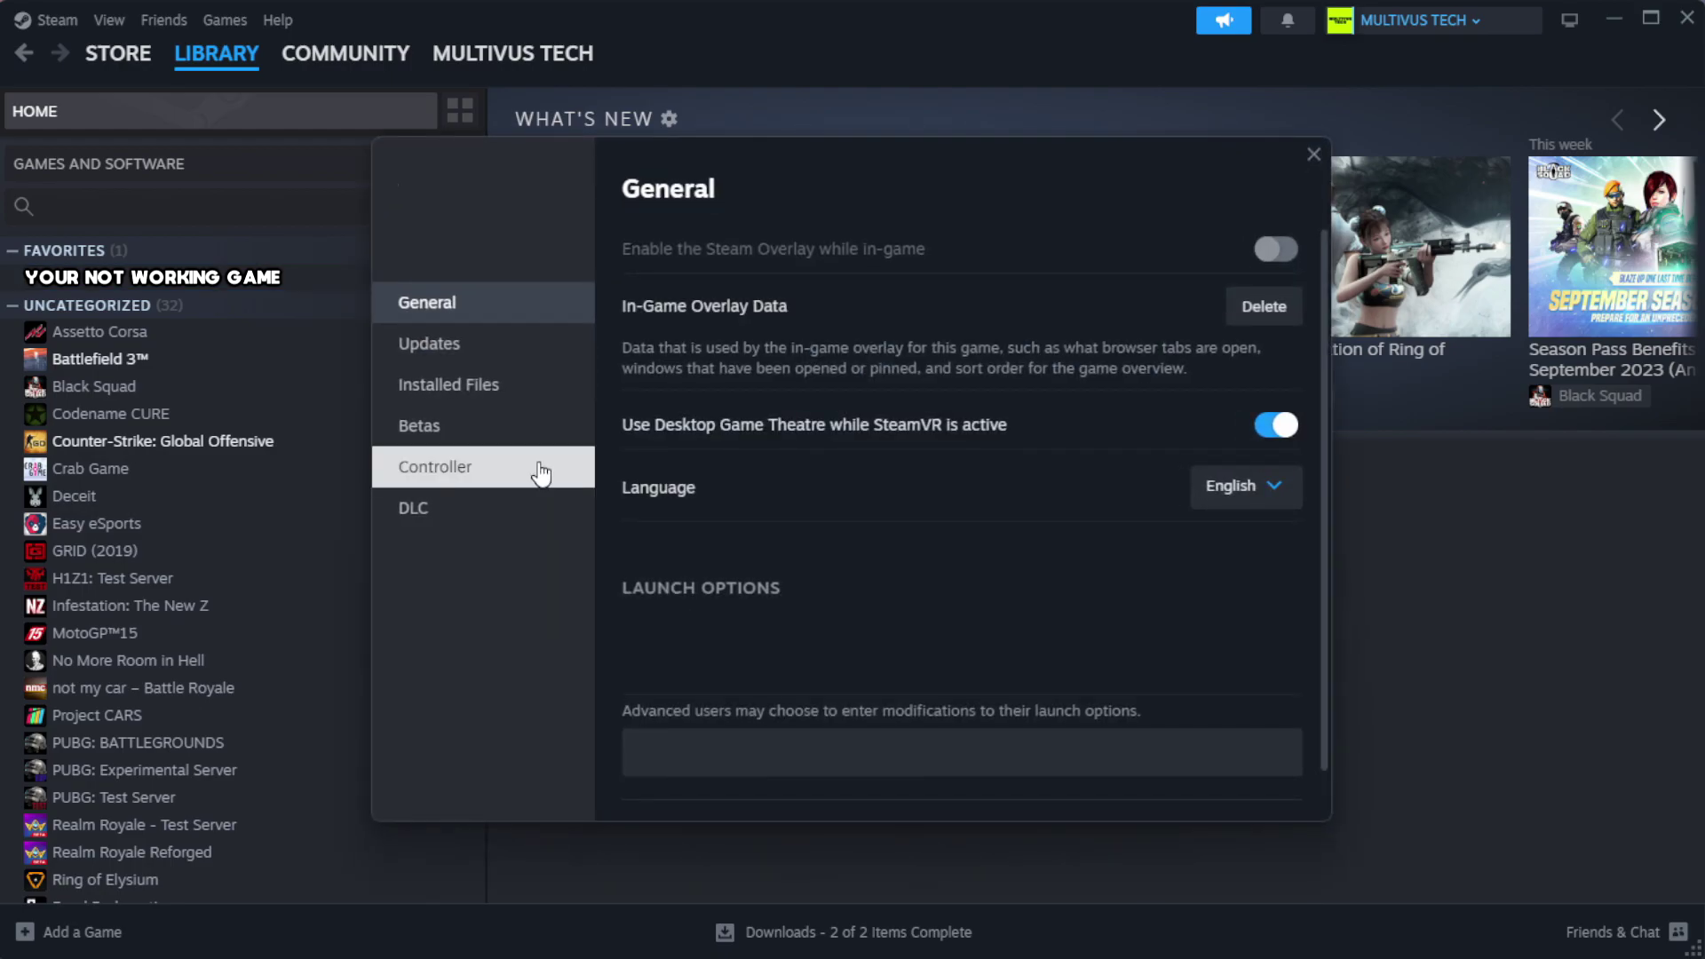
click(559, 404)
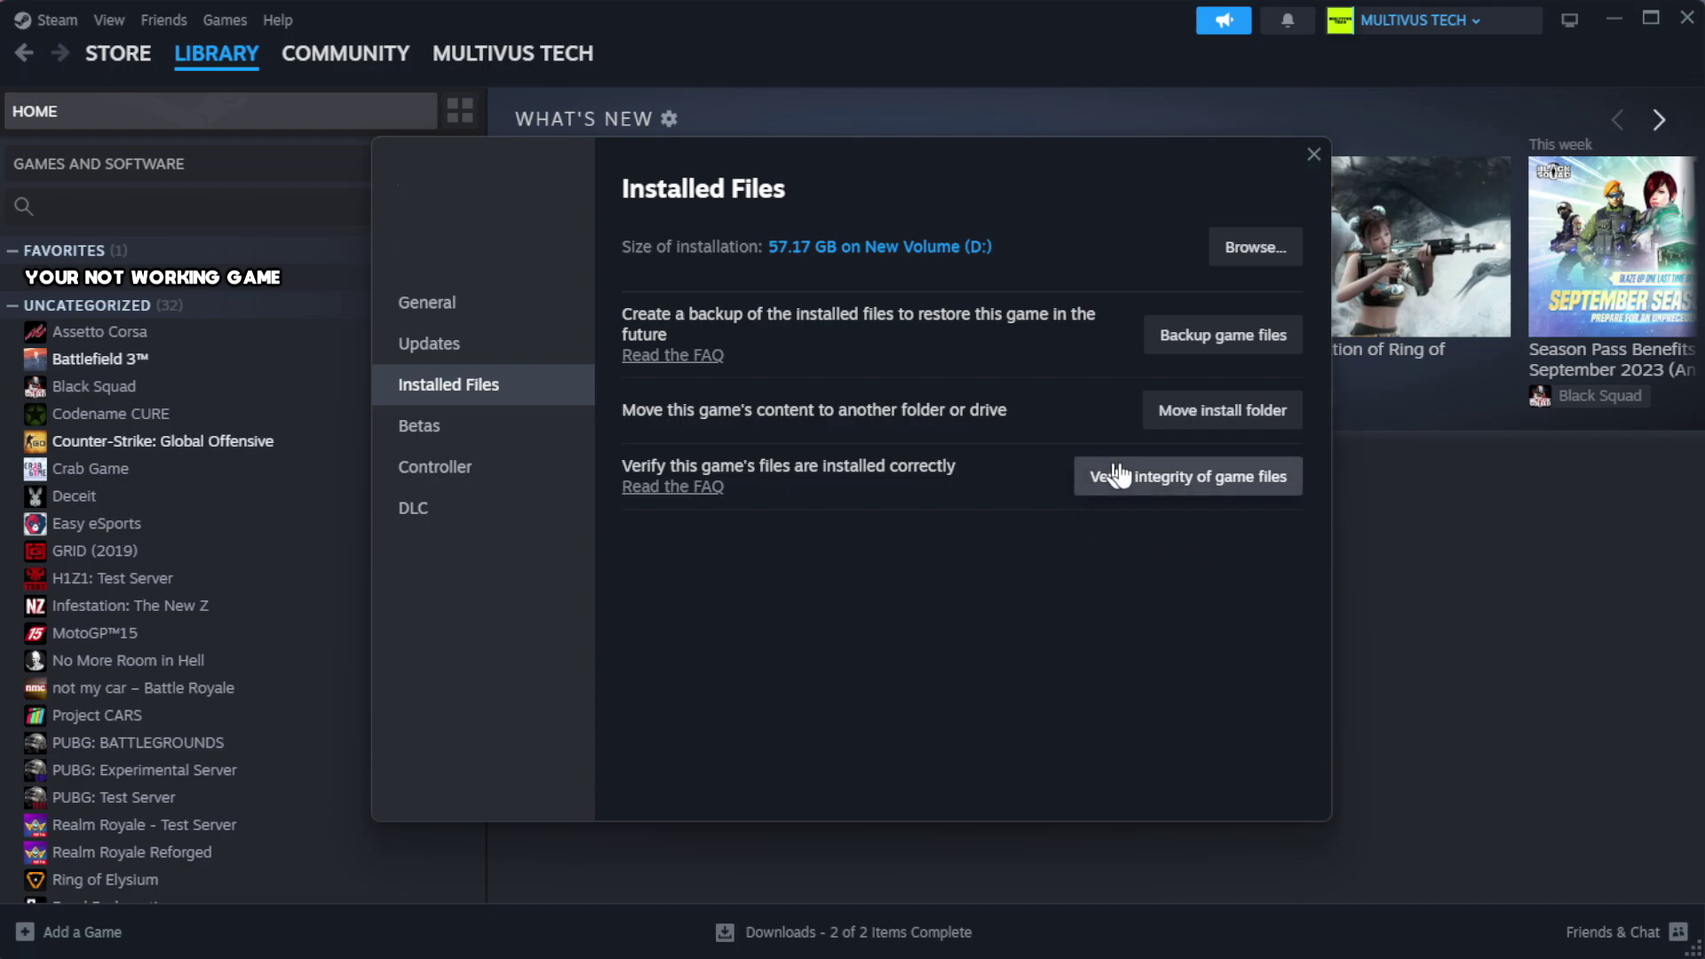
click(1200, 497)
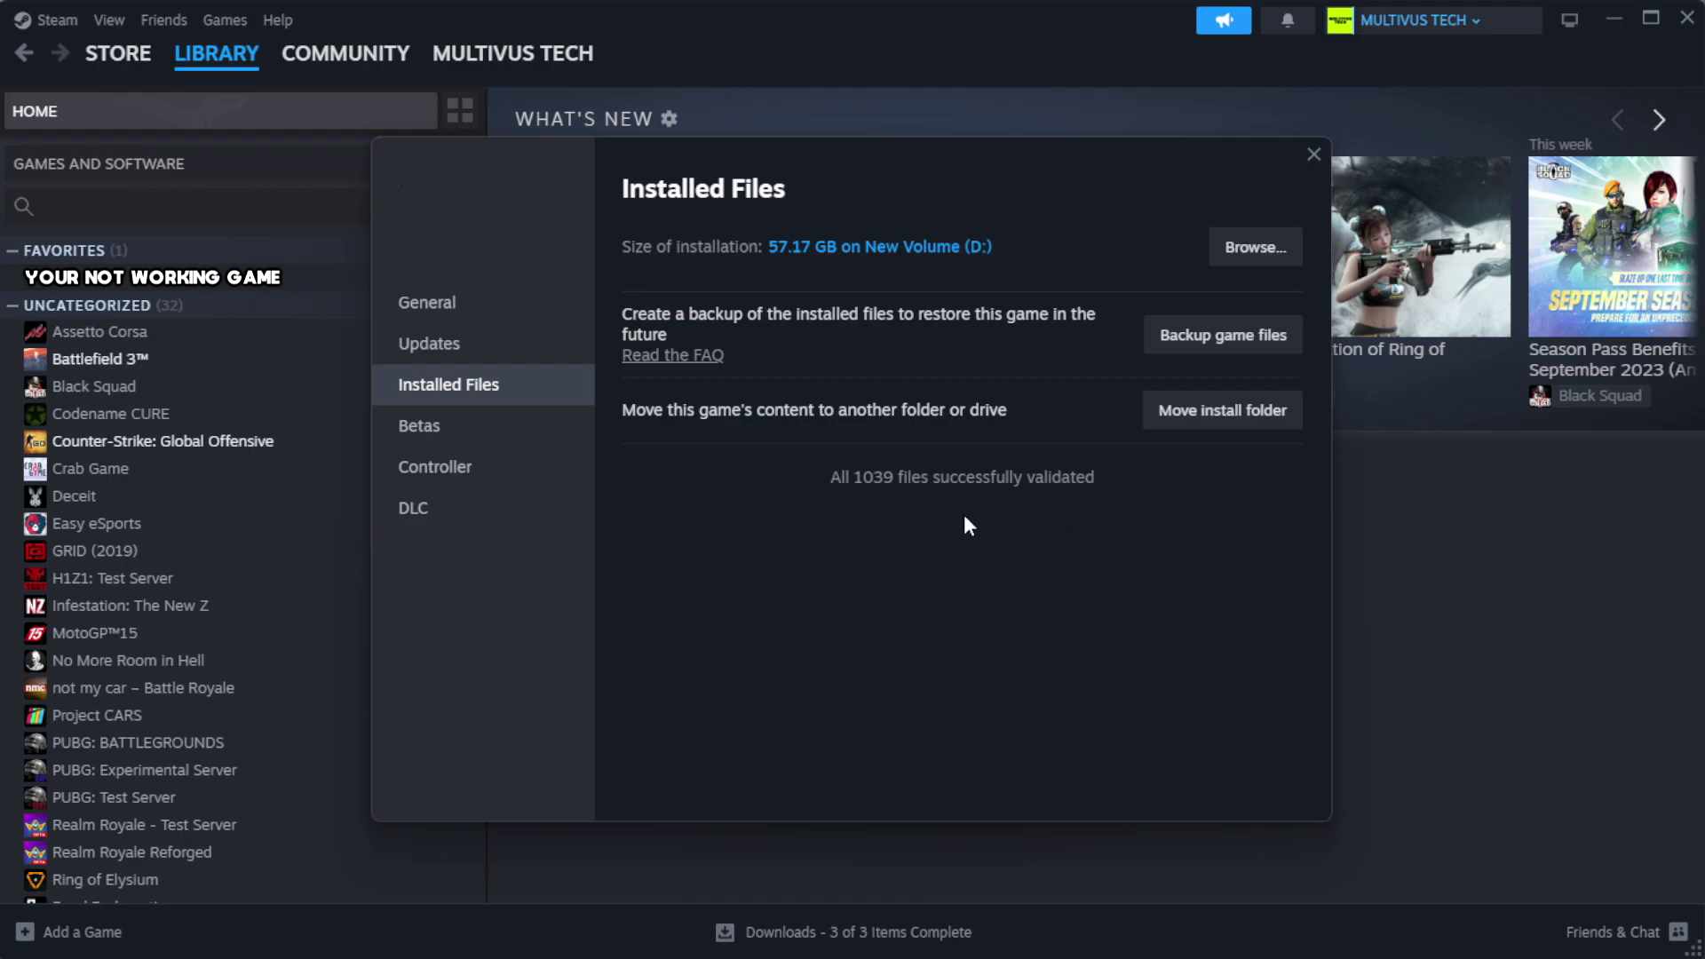
Open the properties of the YOUR NOT WORKING GAME shortcut in its install folder.
click(1252, 247)
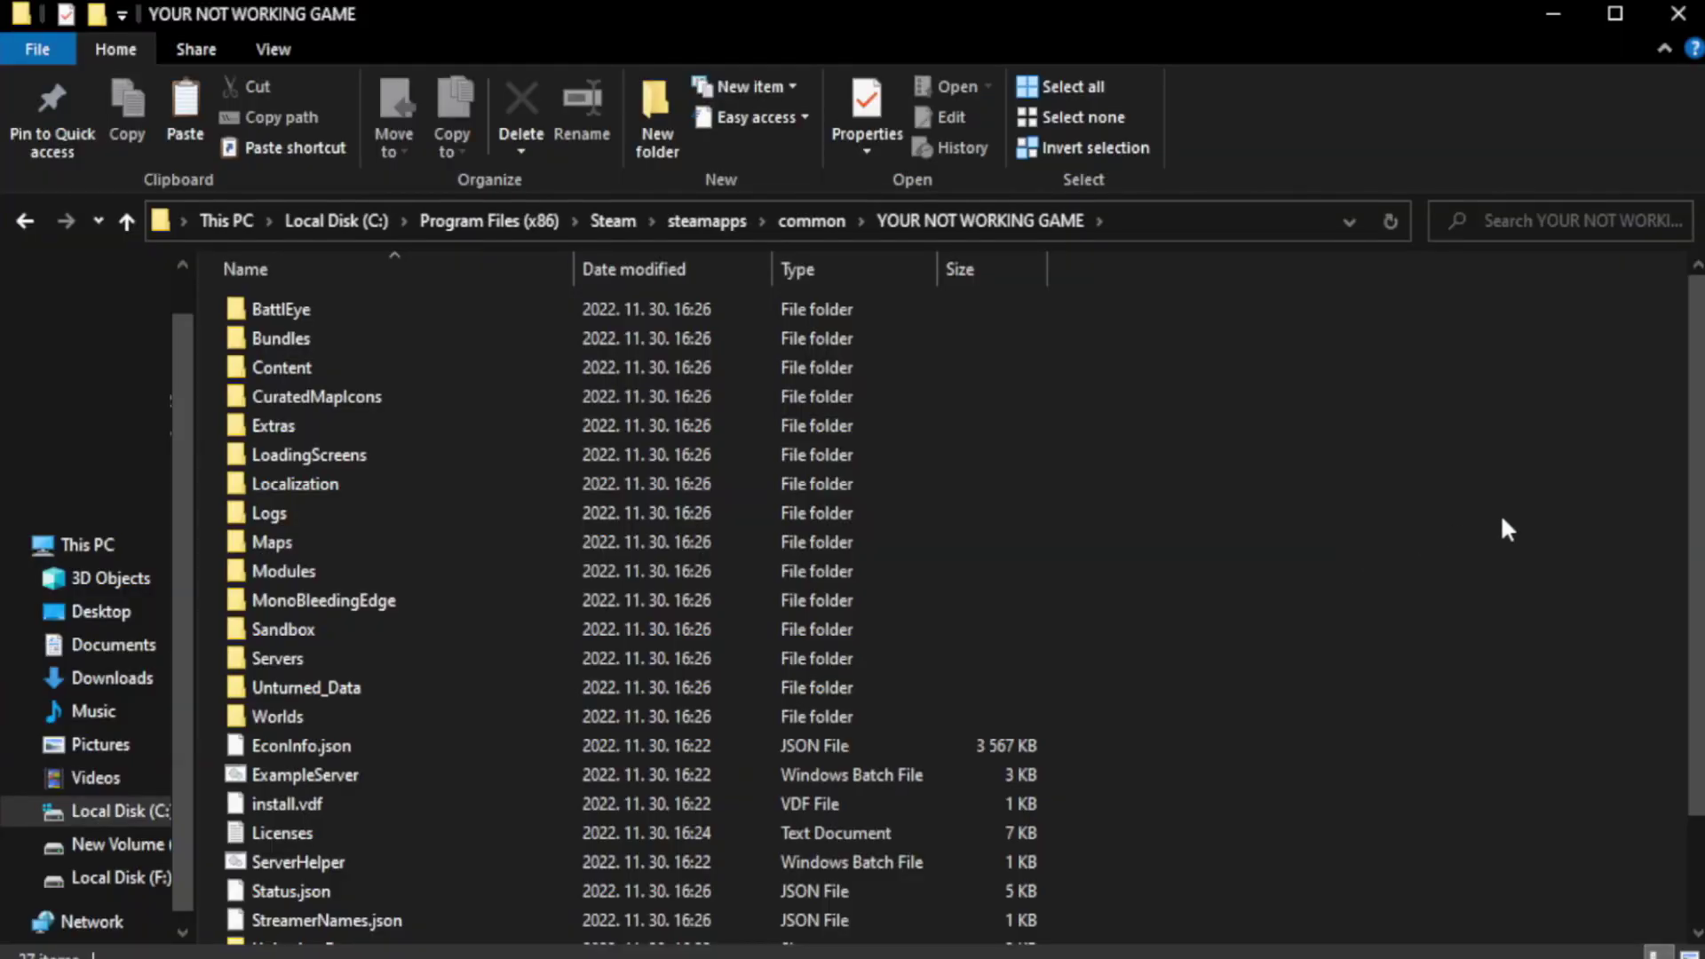
scroll(1700, 621, down, 2)
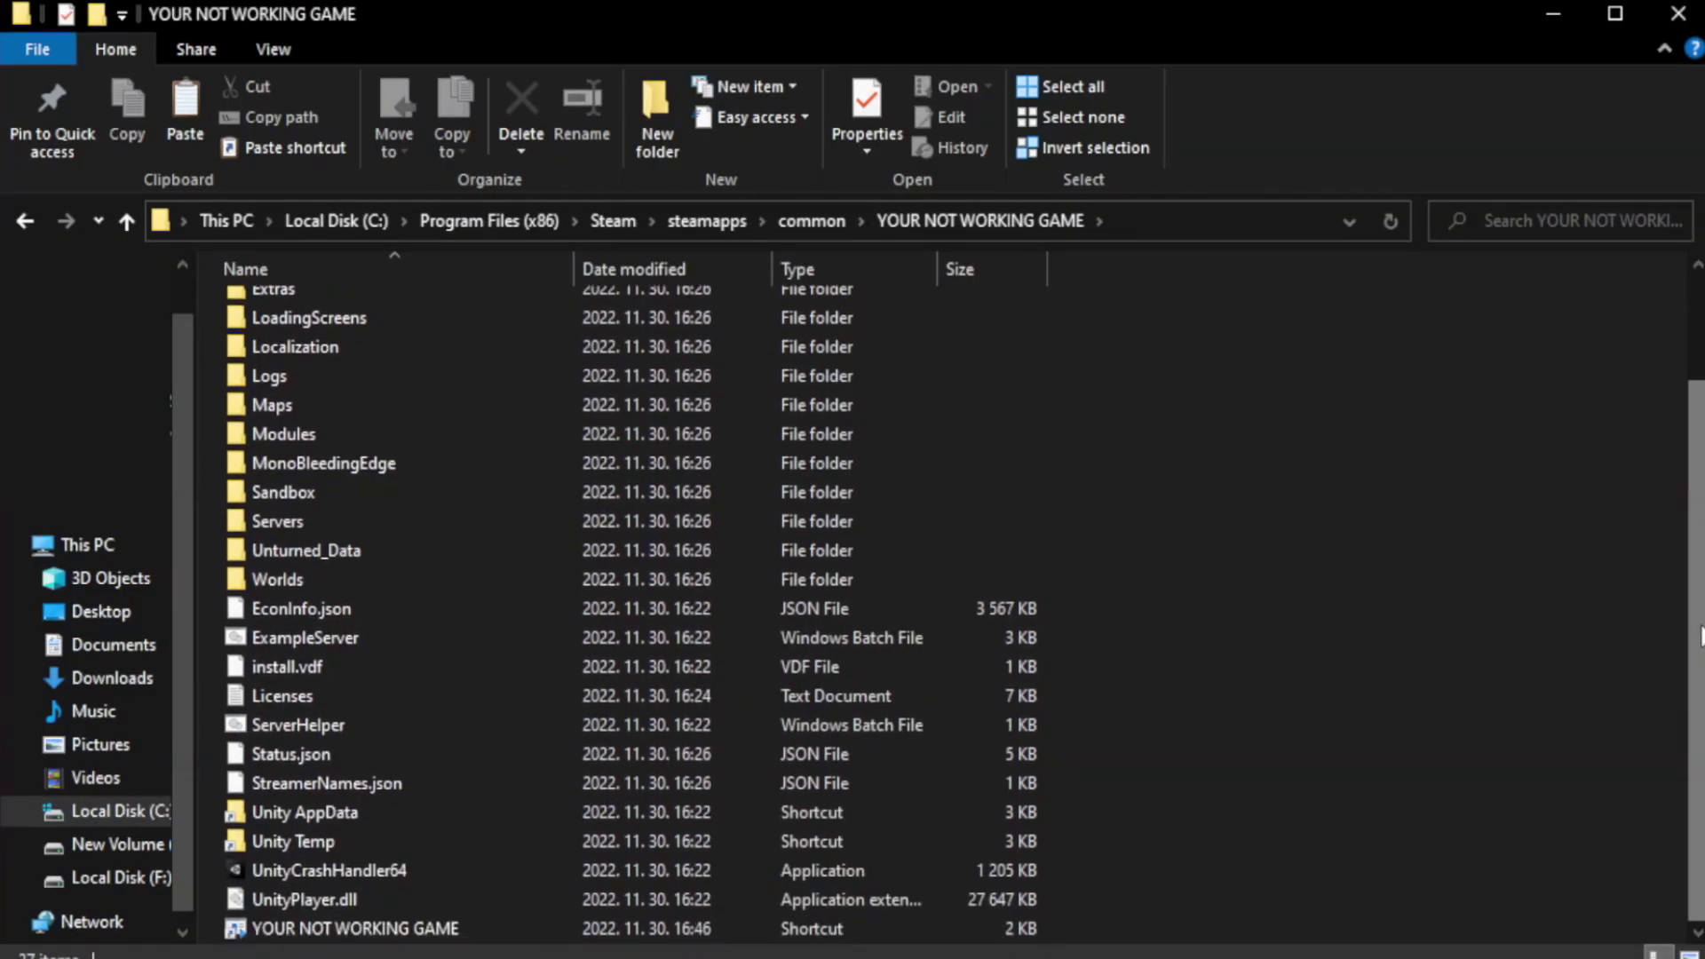
click(678, 928)
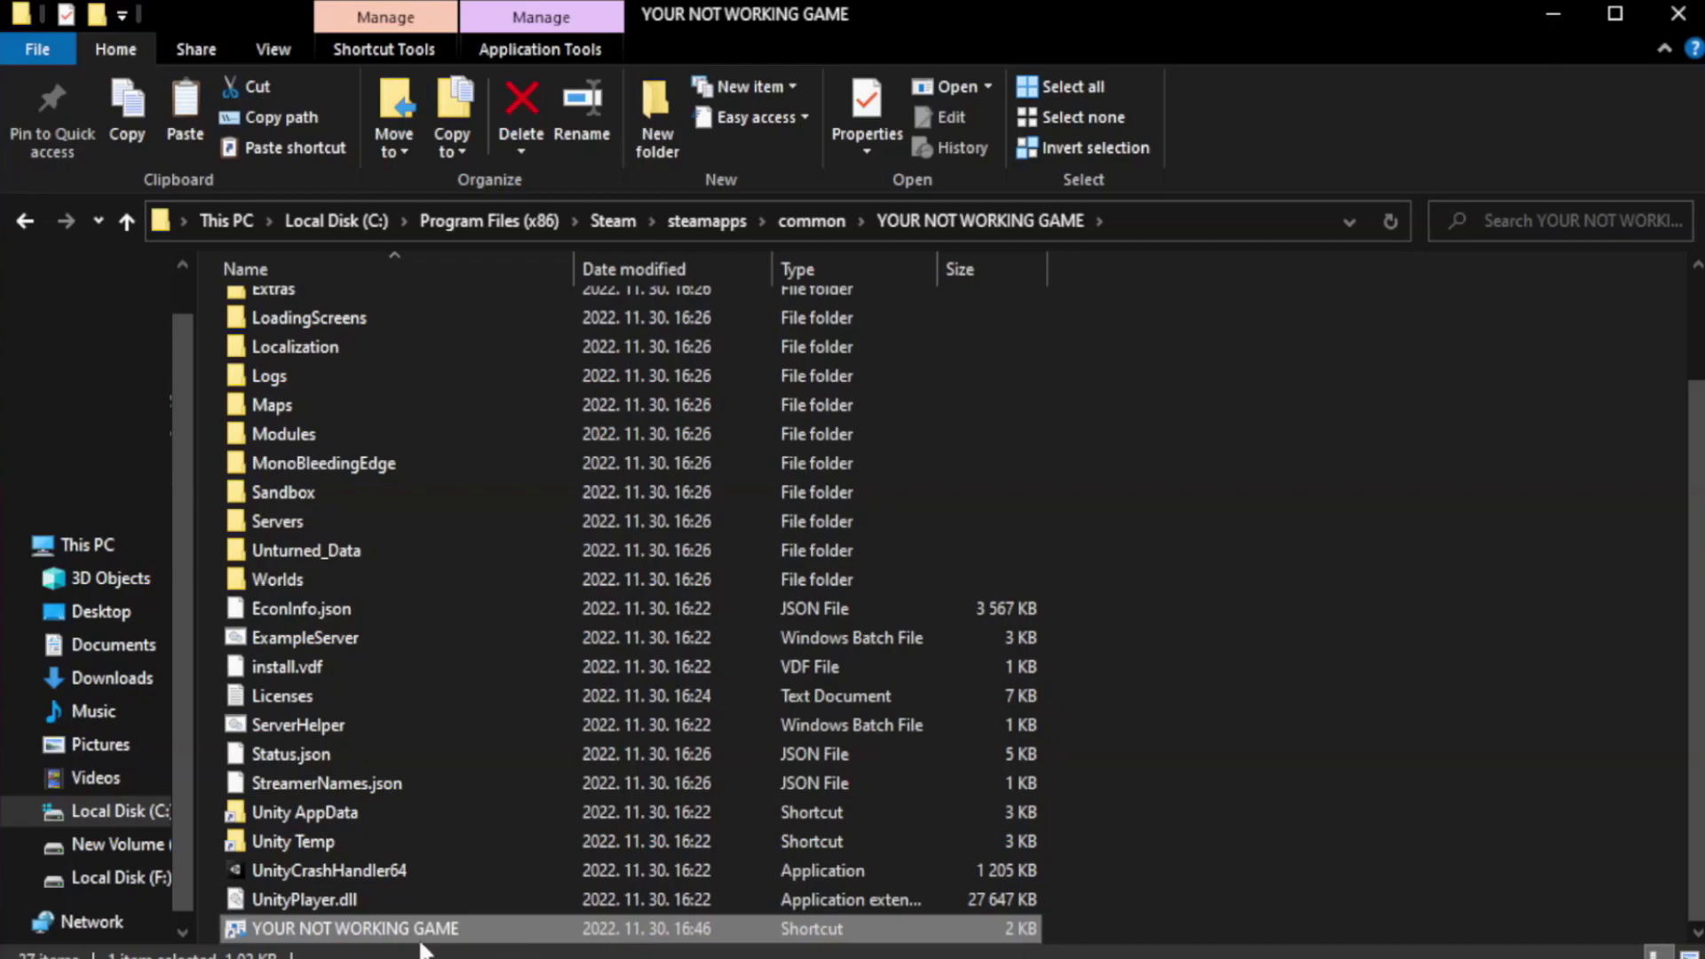
right_click(568, 933)
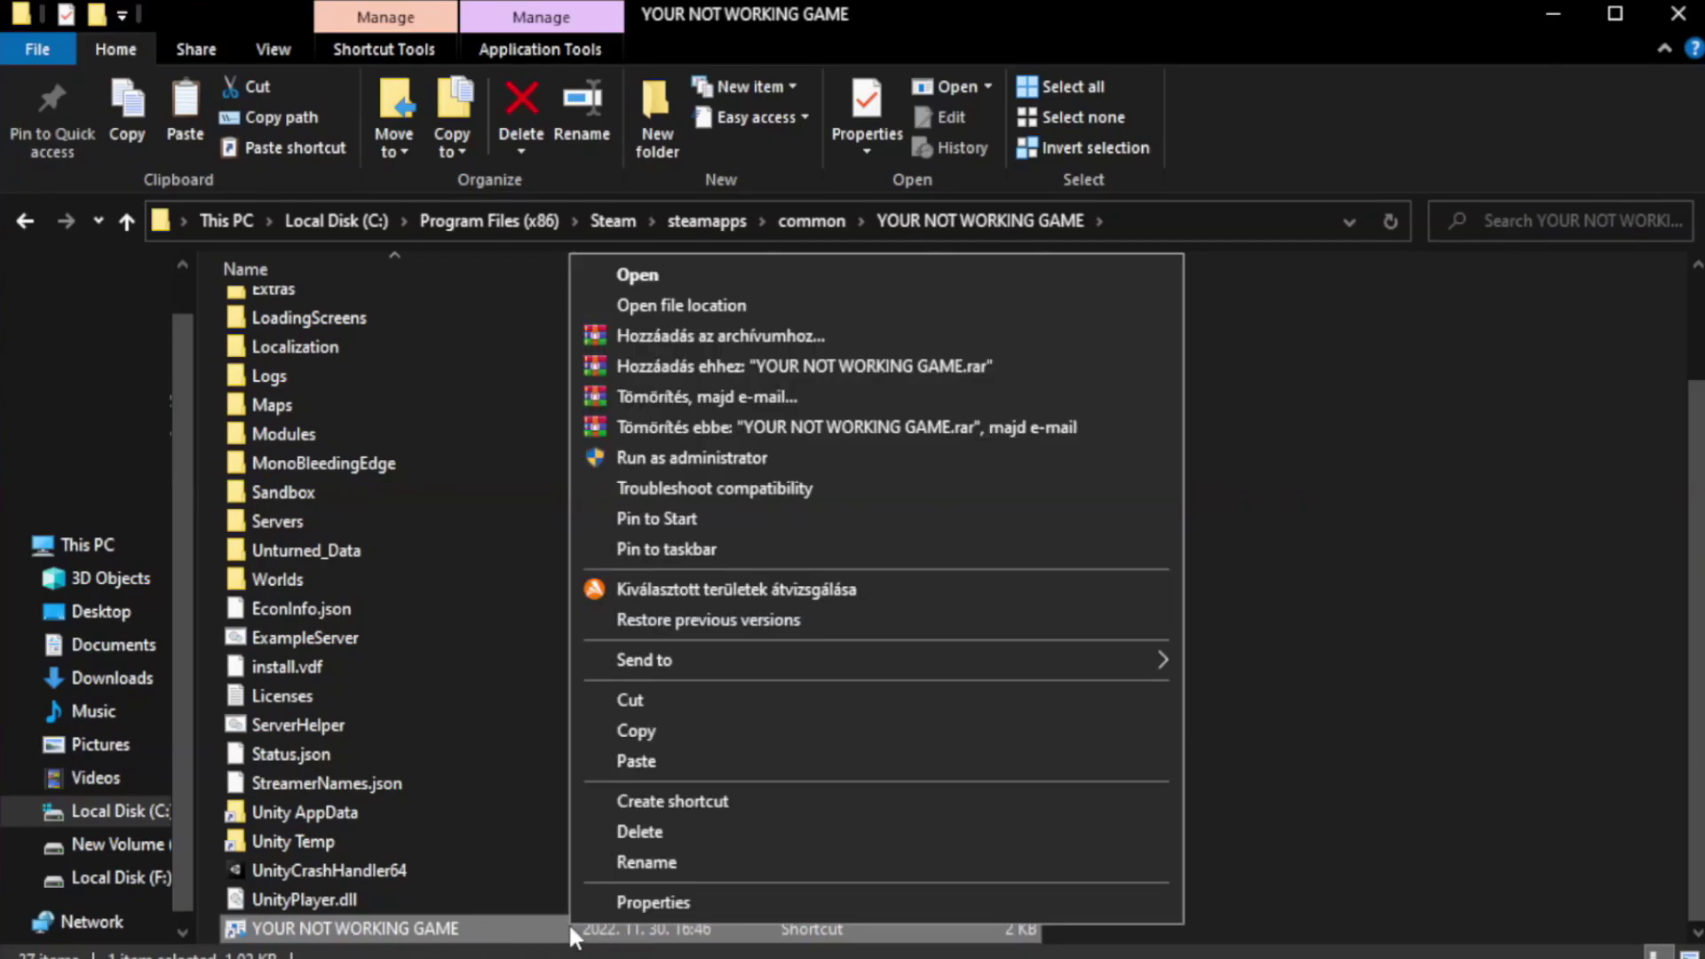
click(869, 896)
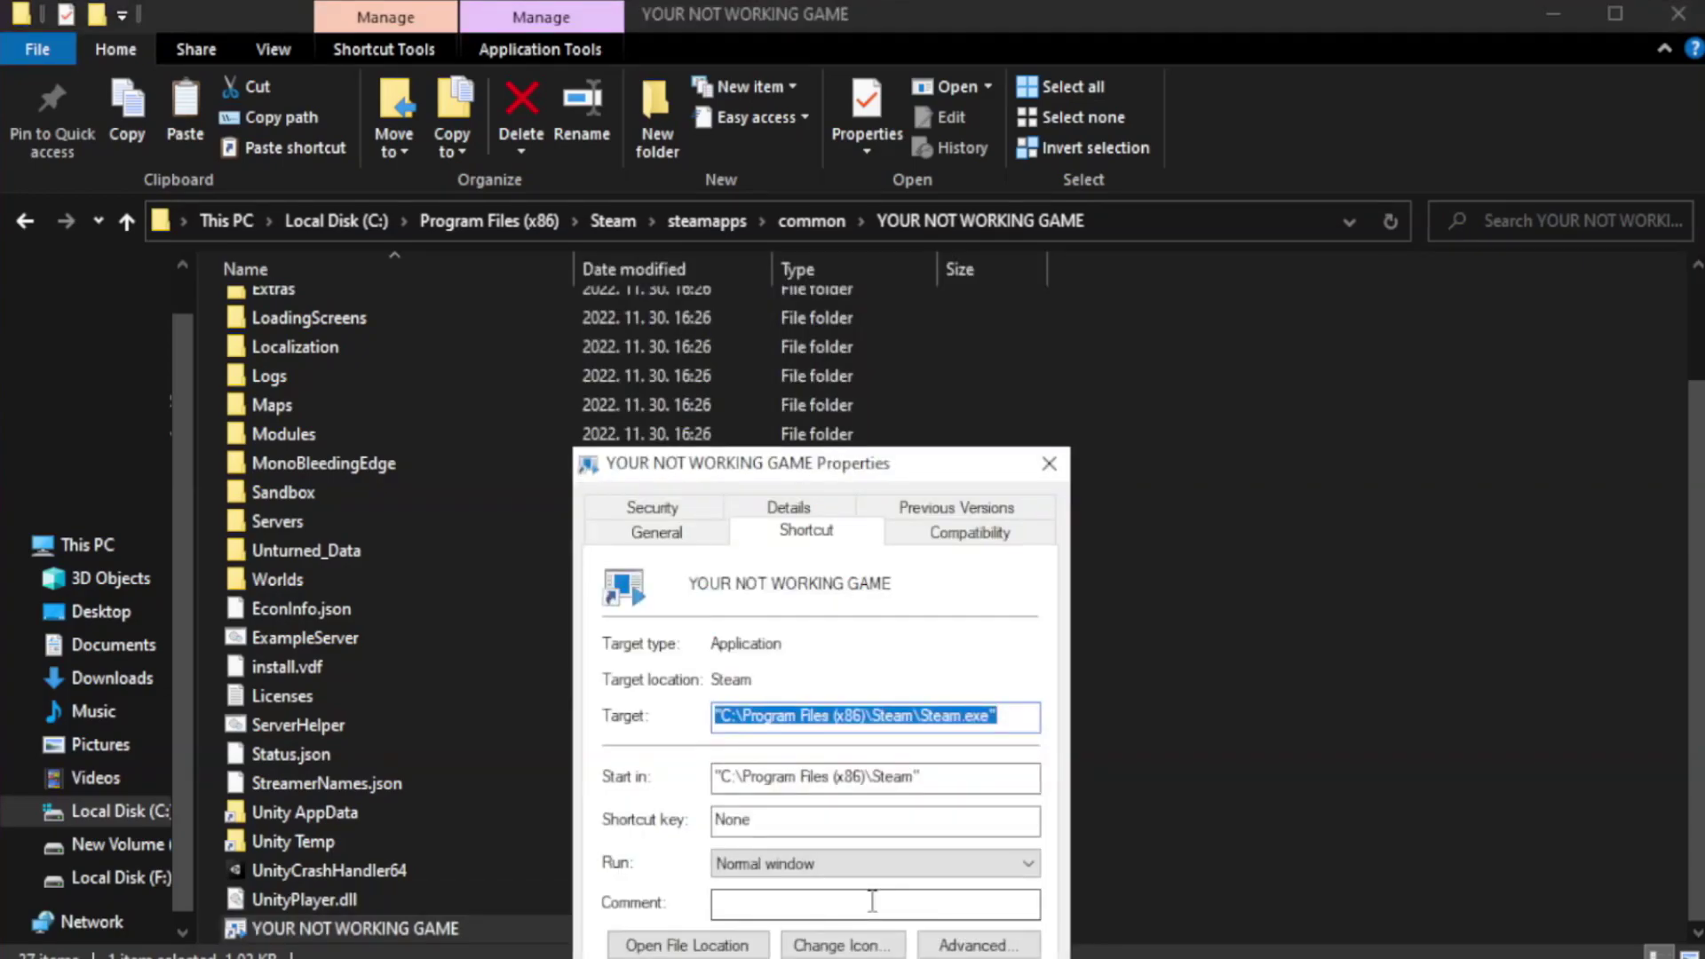
drag(856, 472, 856, 174)
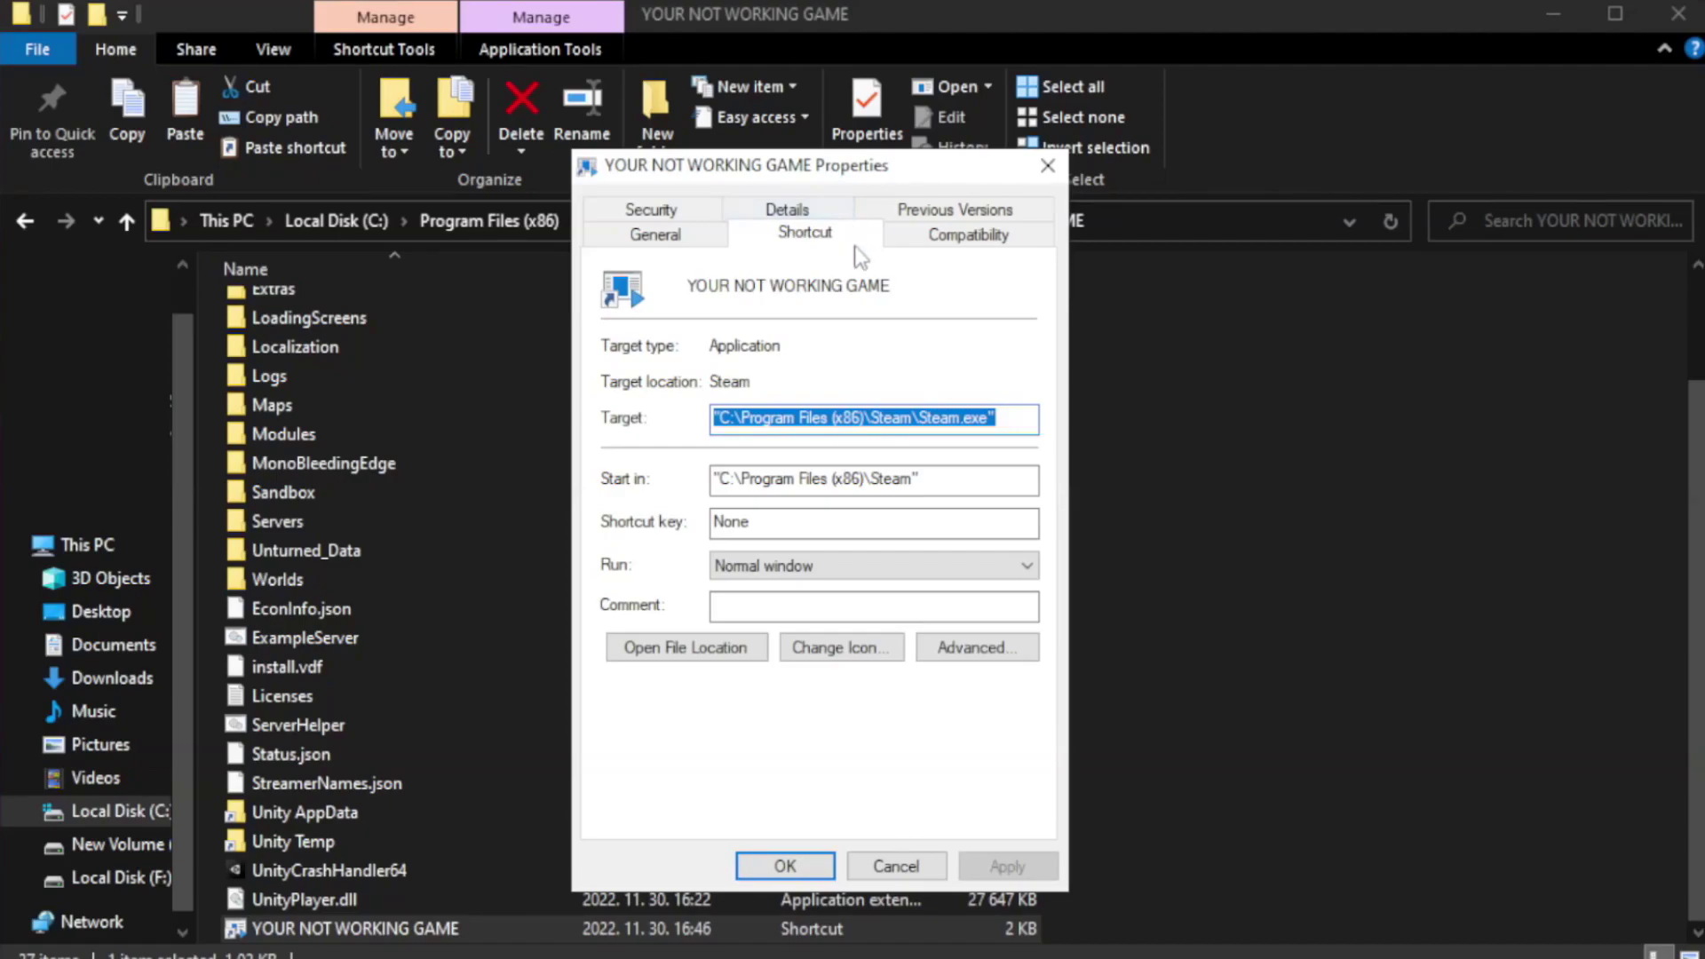
Set Windows 8 compatibility mode, disable fullscreen optimizations, run as administrator, and apply.
click(965, 236)
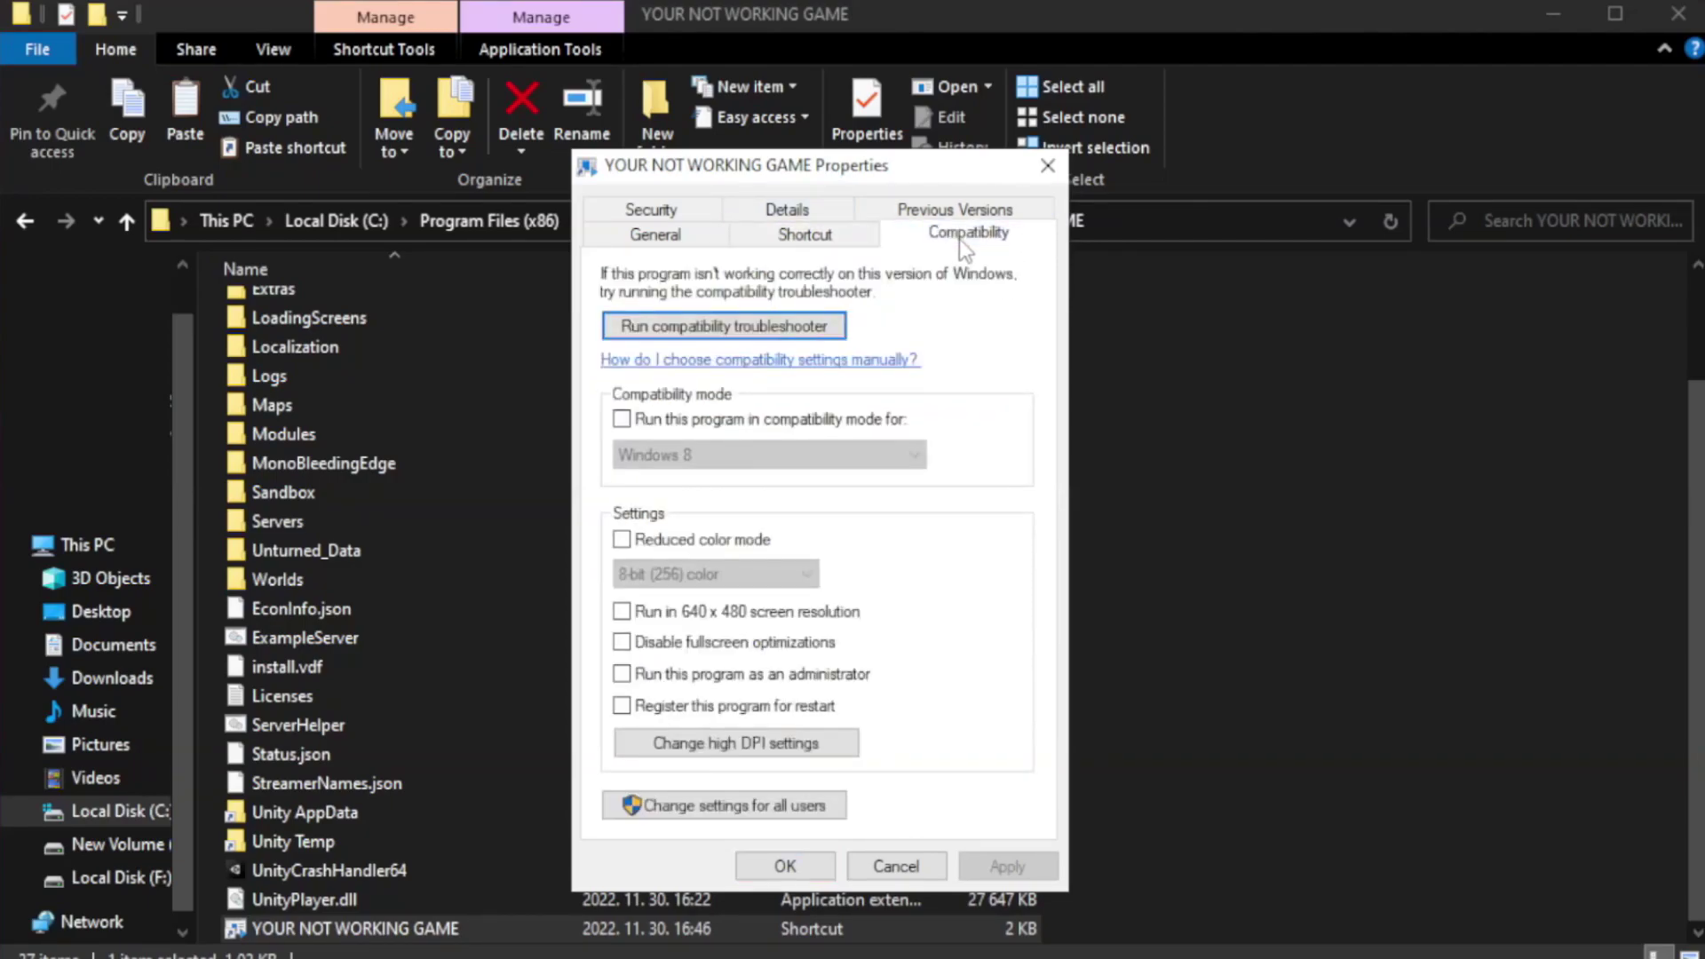
click(689, 424)
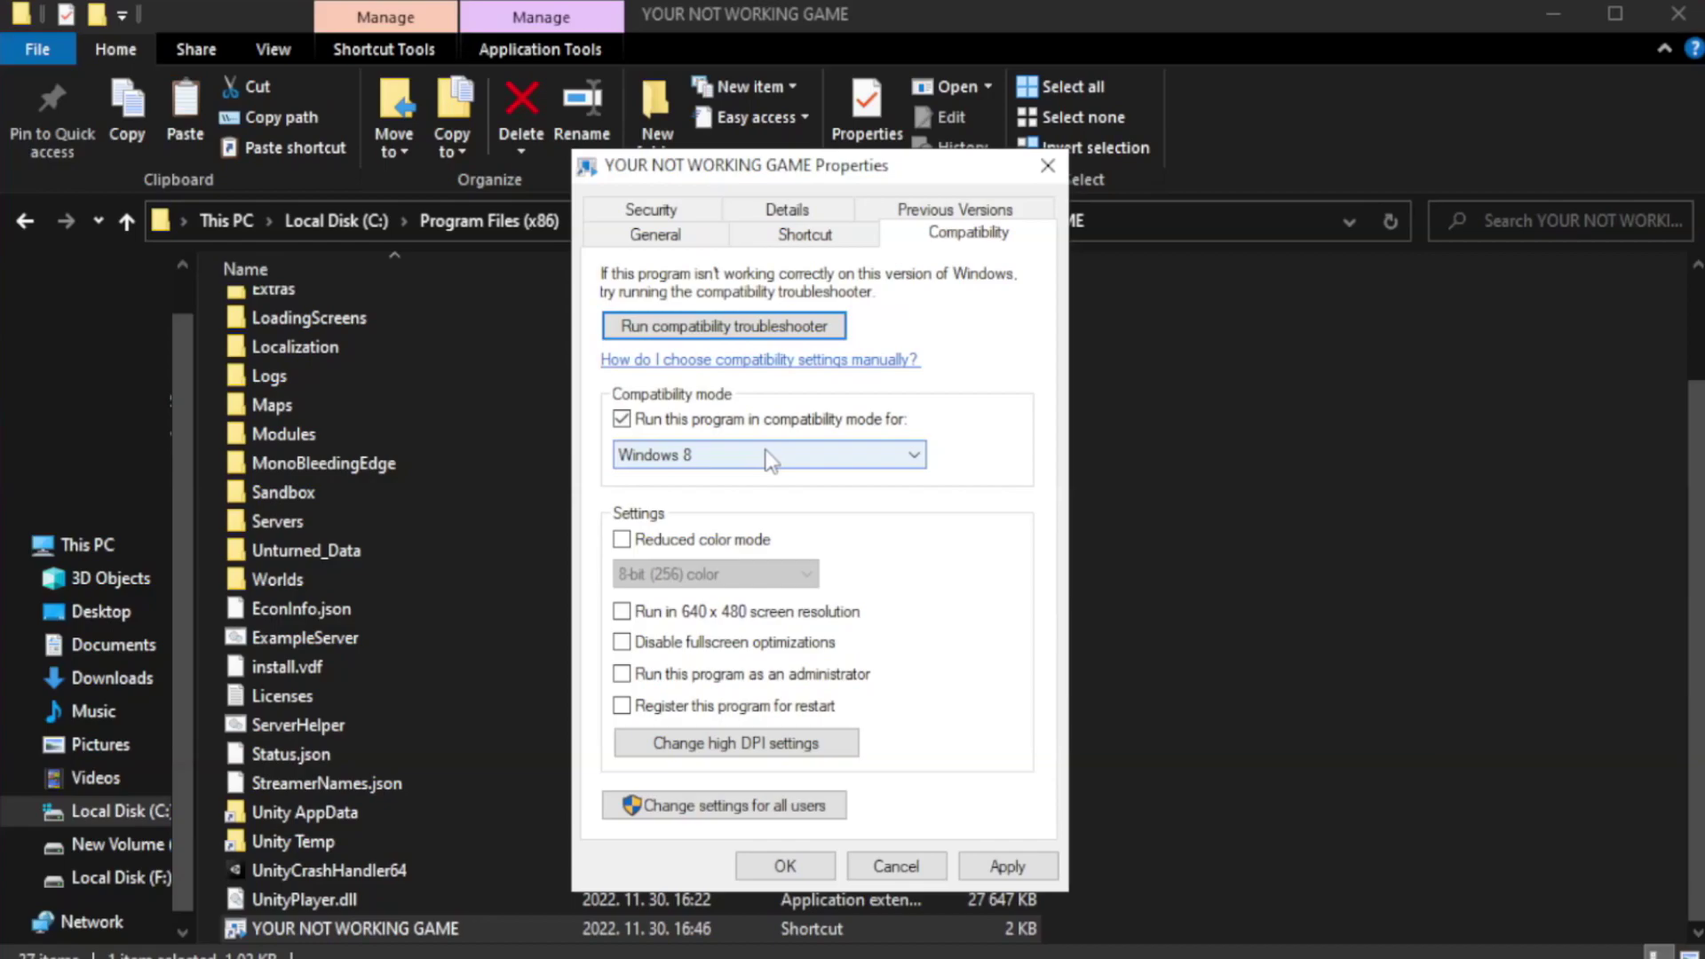
click(701, 455)
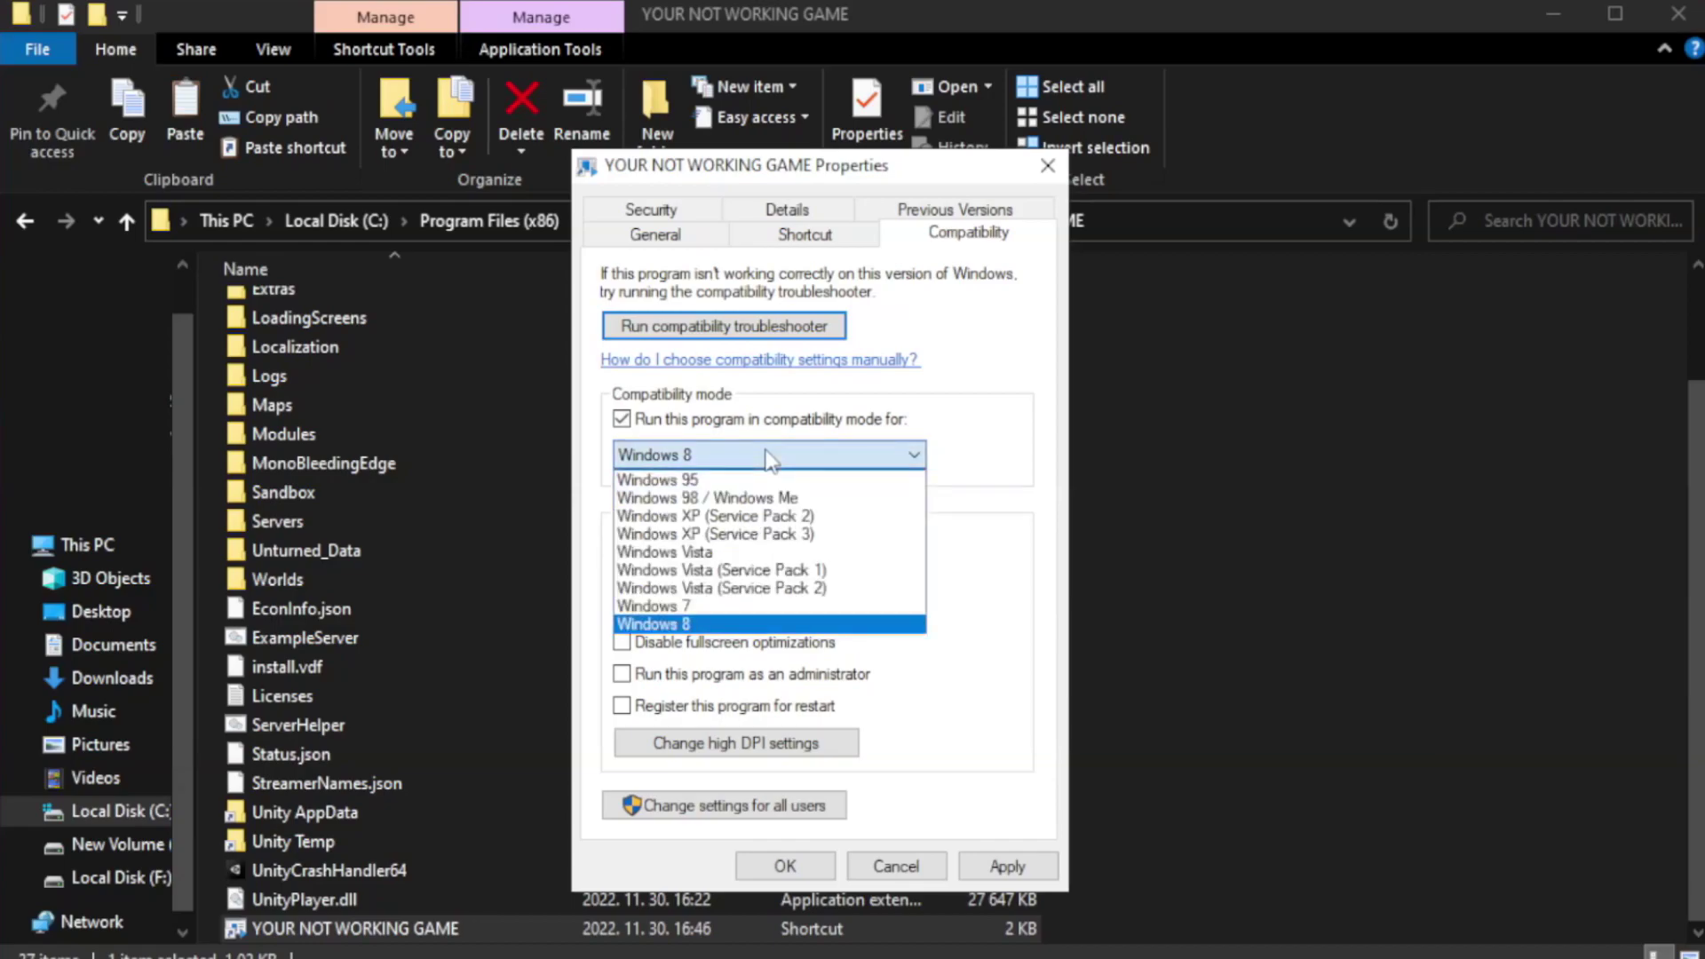
click(724, 626)
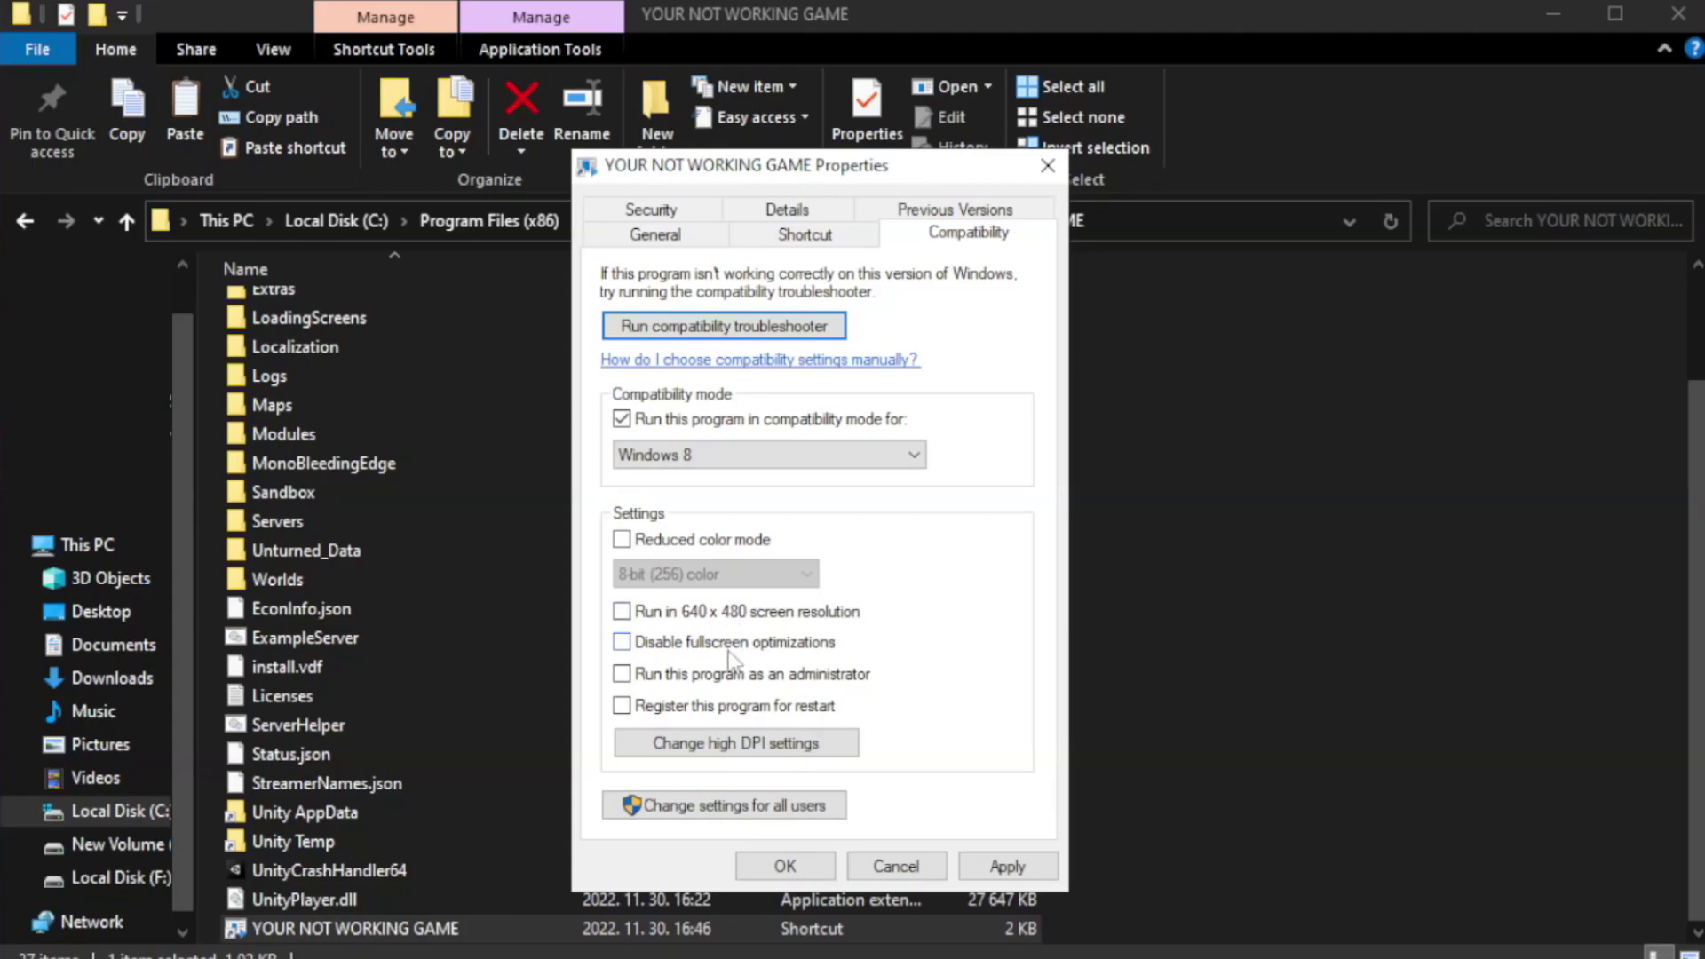
click(664, 653)
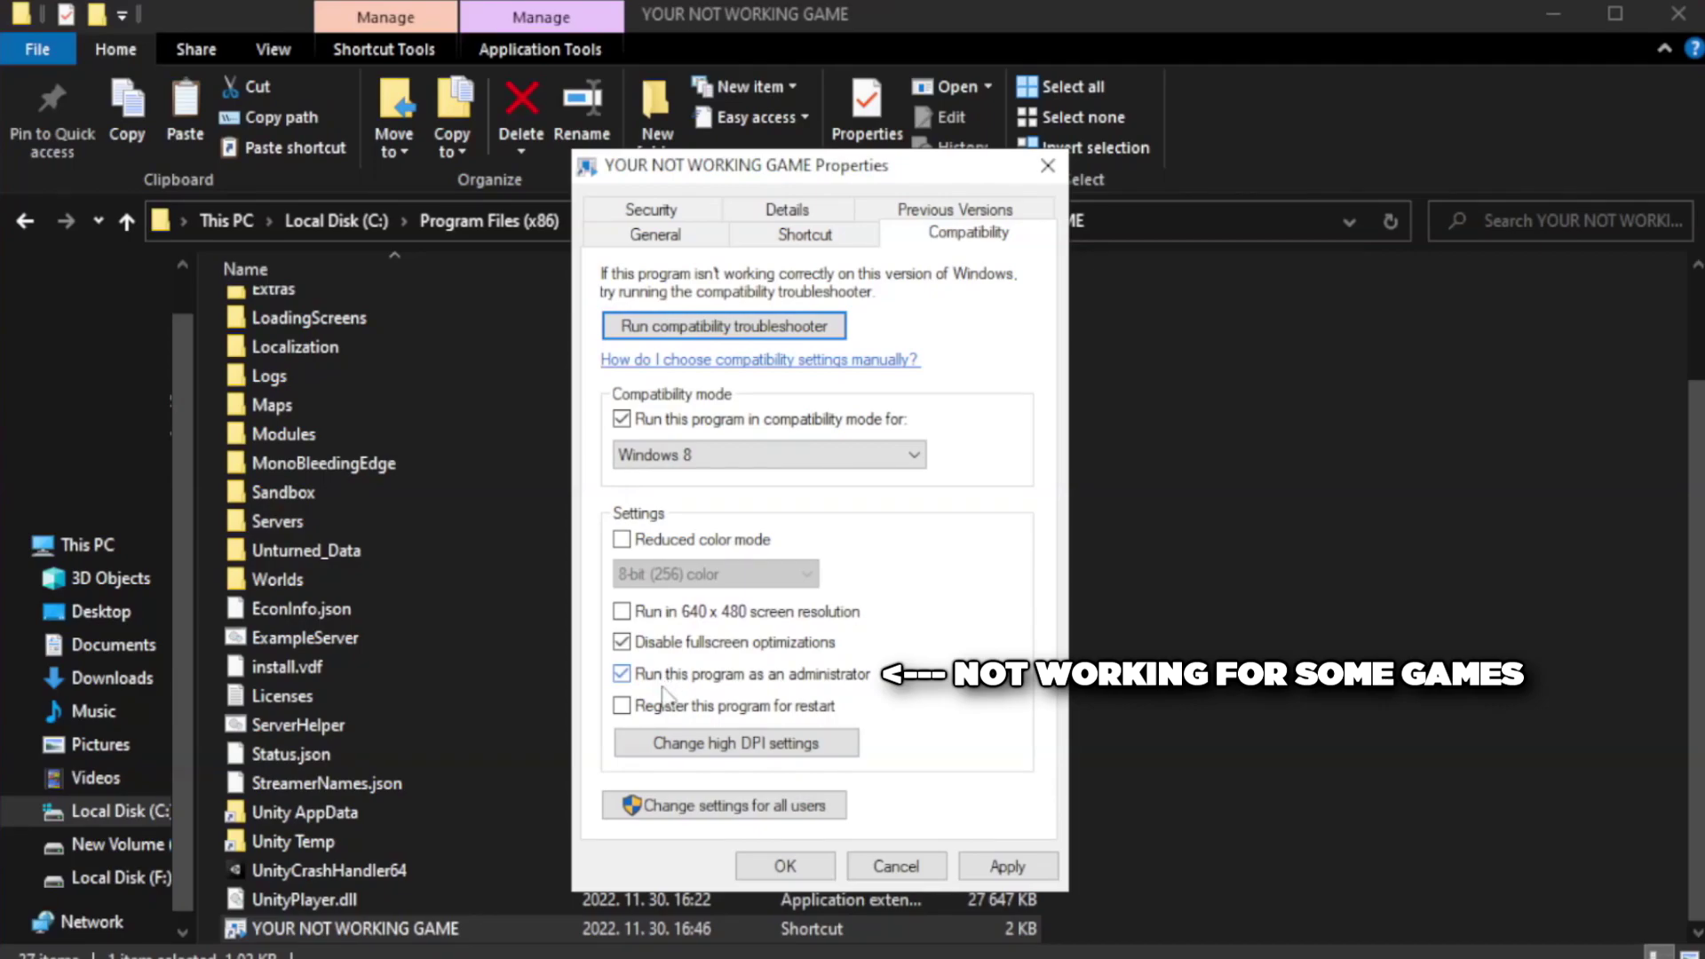
click(1016, 868)
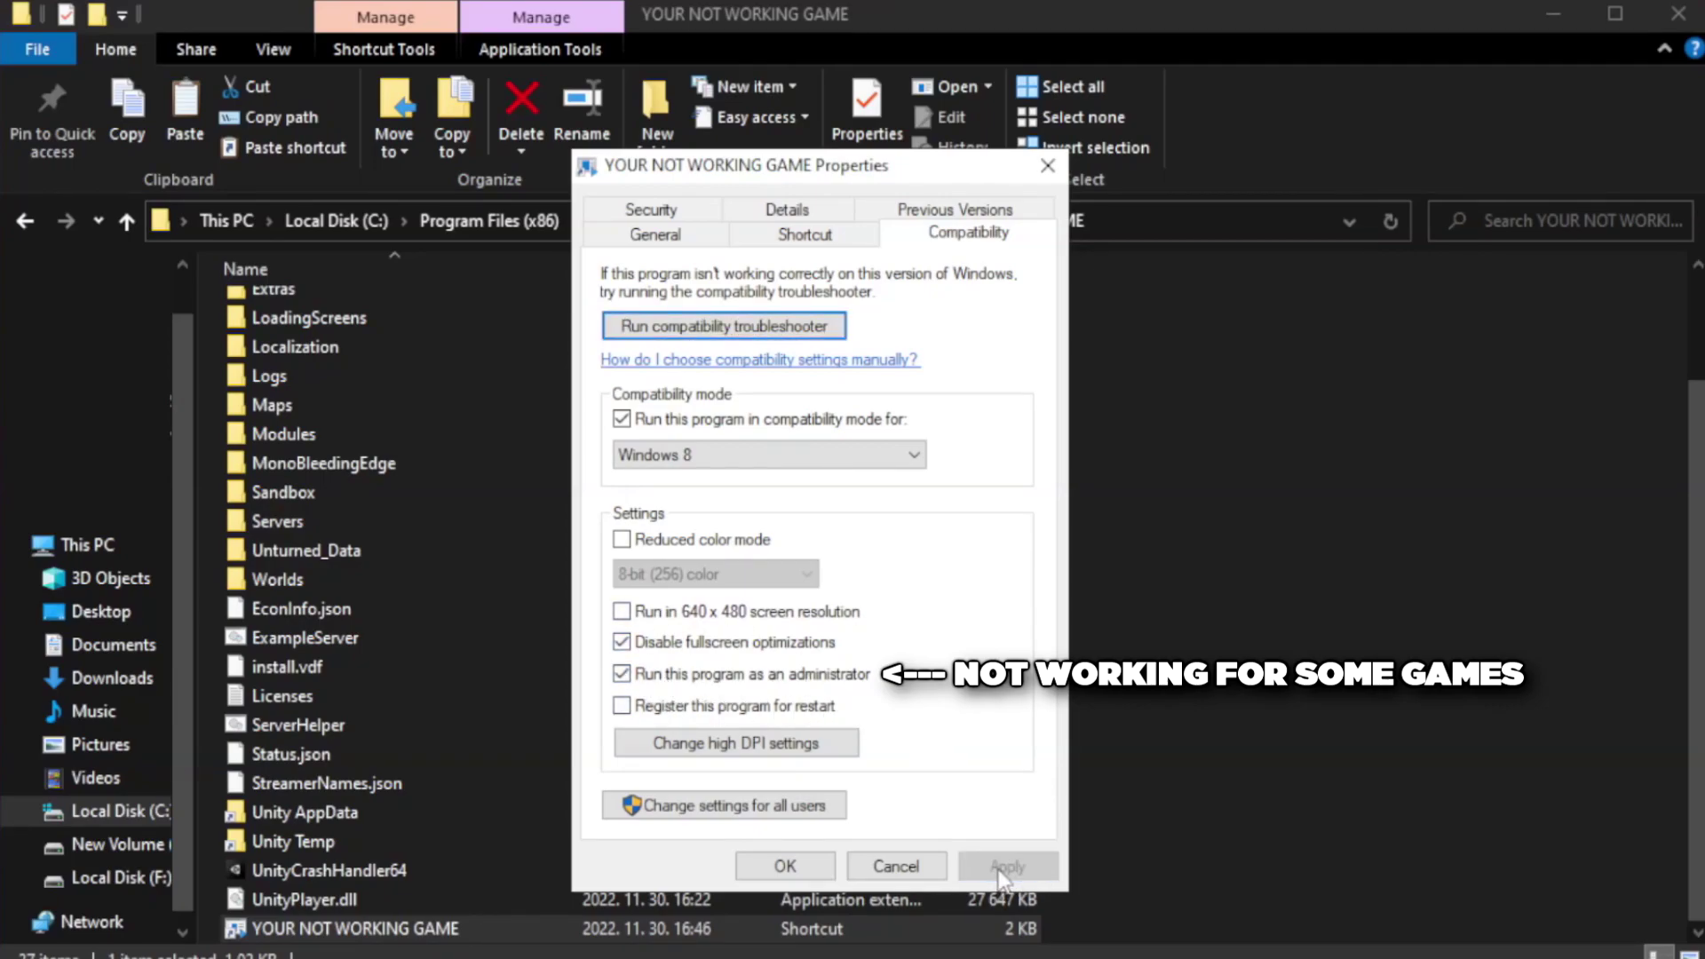
click(782, 871)
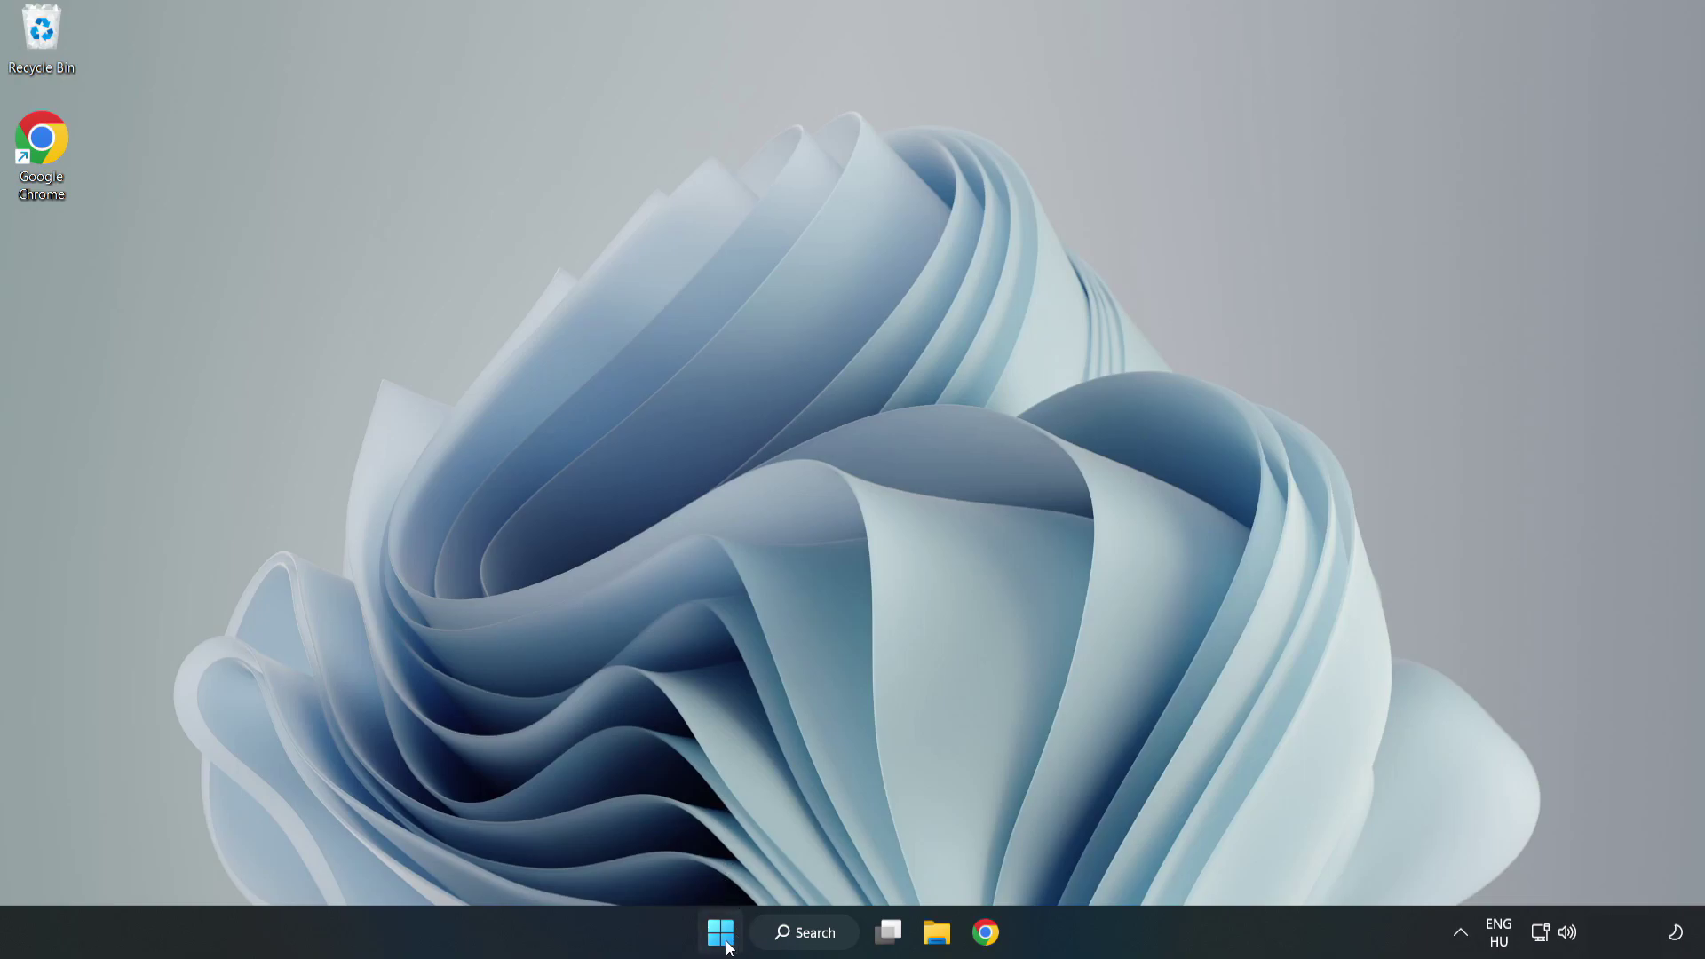
Open Task Manager's list of startup apps.
right_click(723, 939)
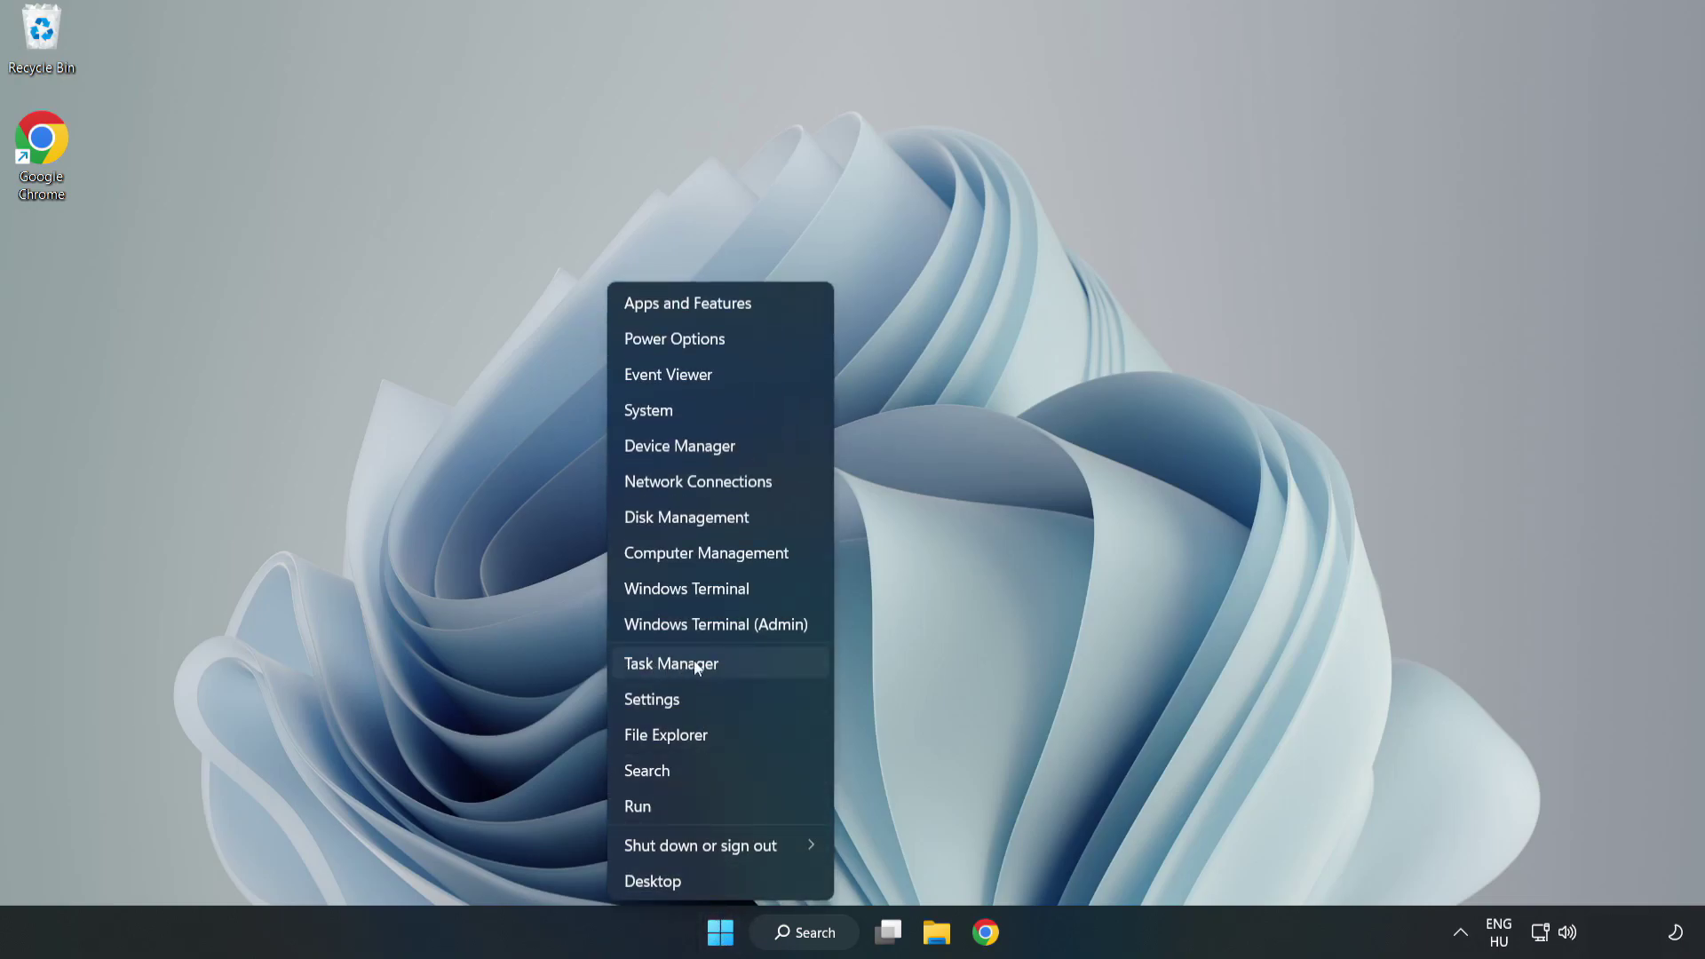
click(718, 663)
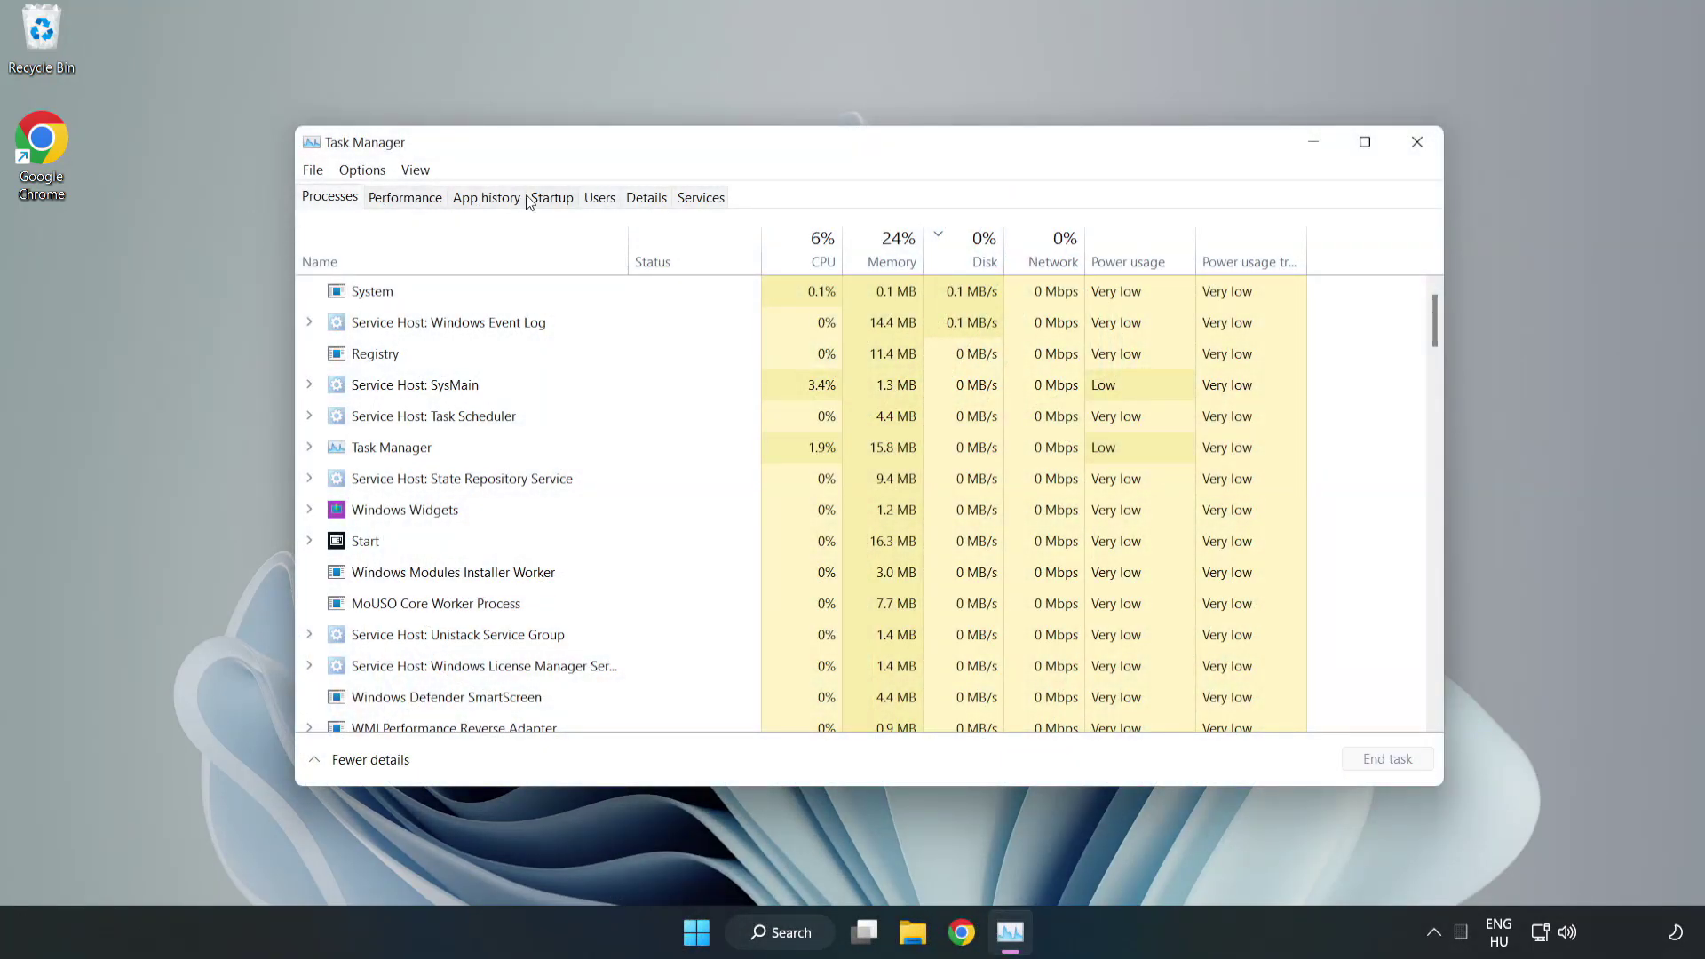
click(555, 200)
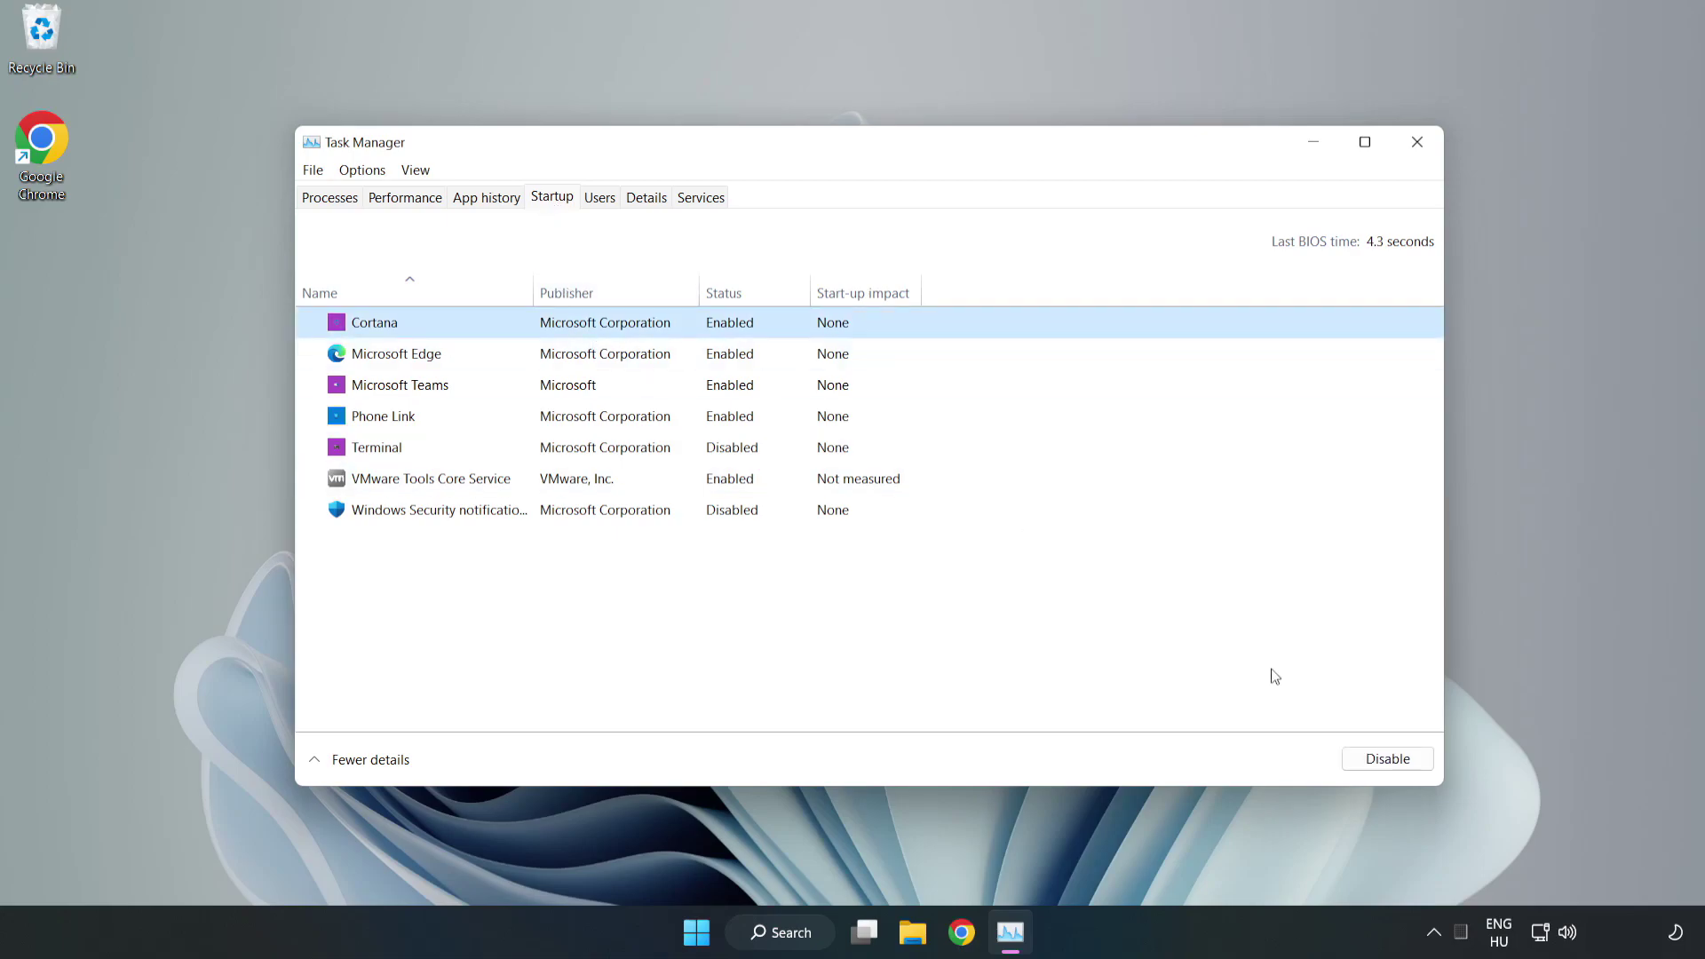
Disable Cortana, Microsoft Edge, Microsoft Teams and Phone Link from launching at startup.
click(1386, 759)
click(751, 356)
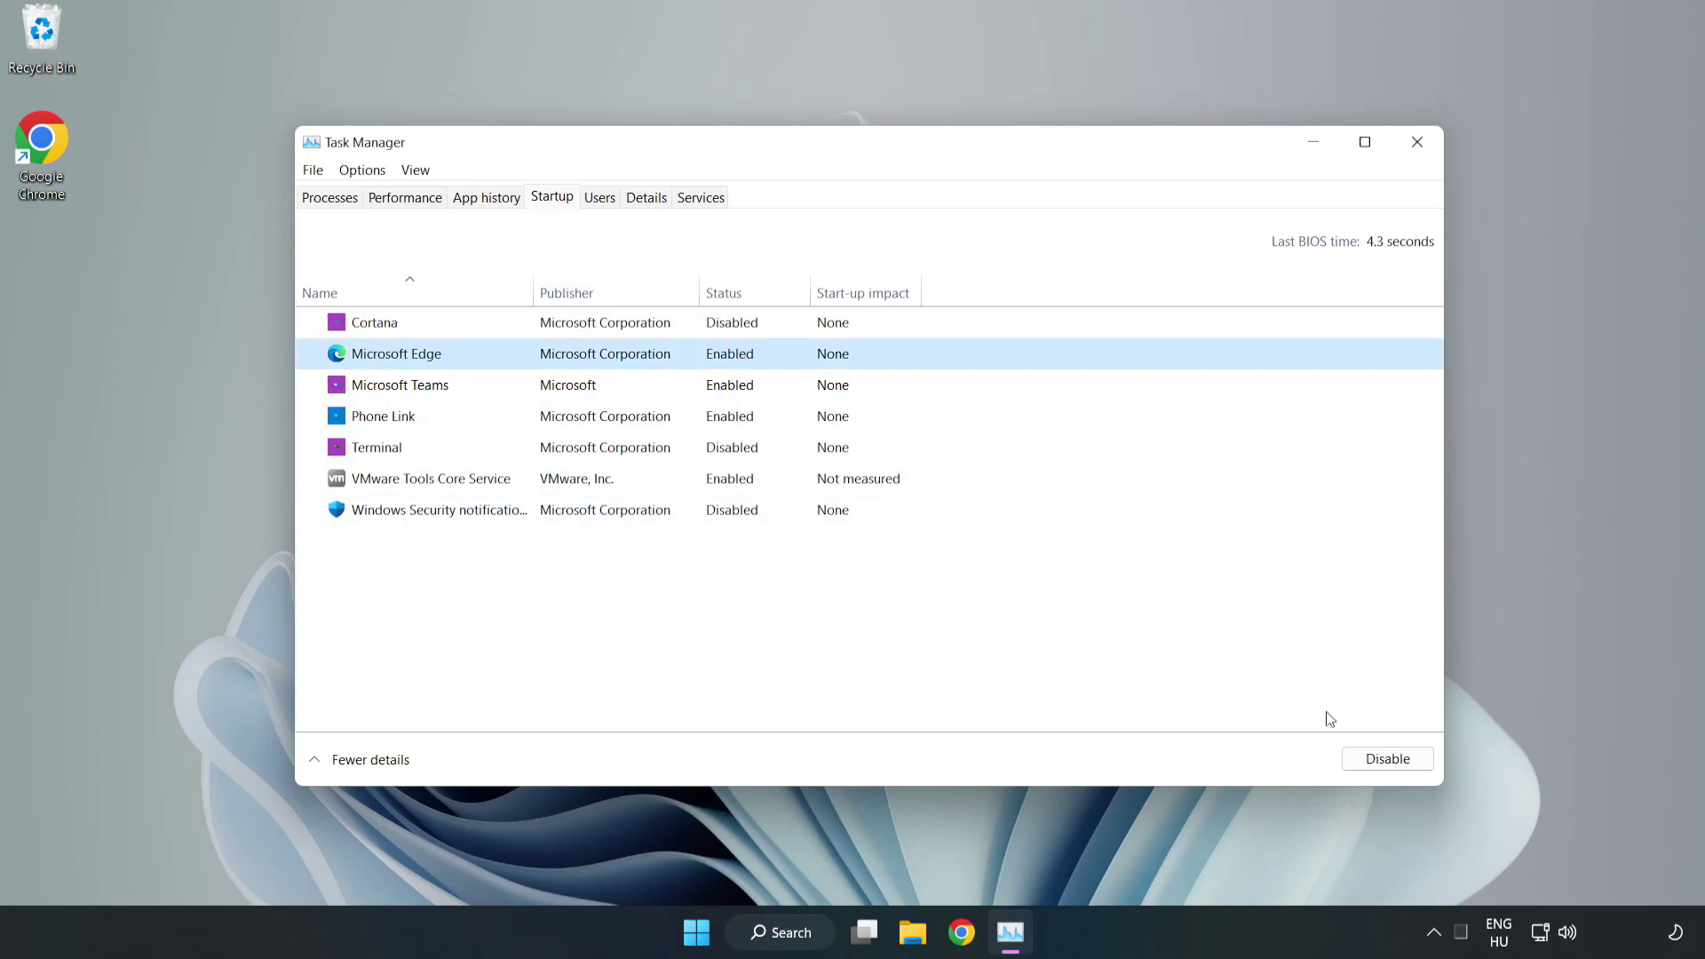
click(1382, 757)
click(584, 390)
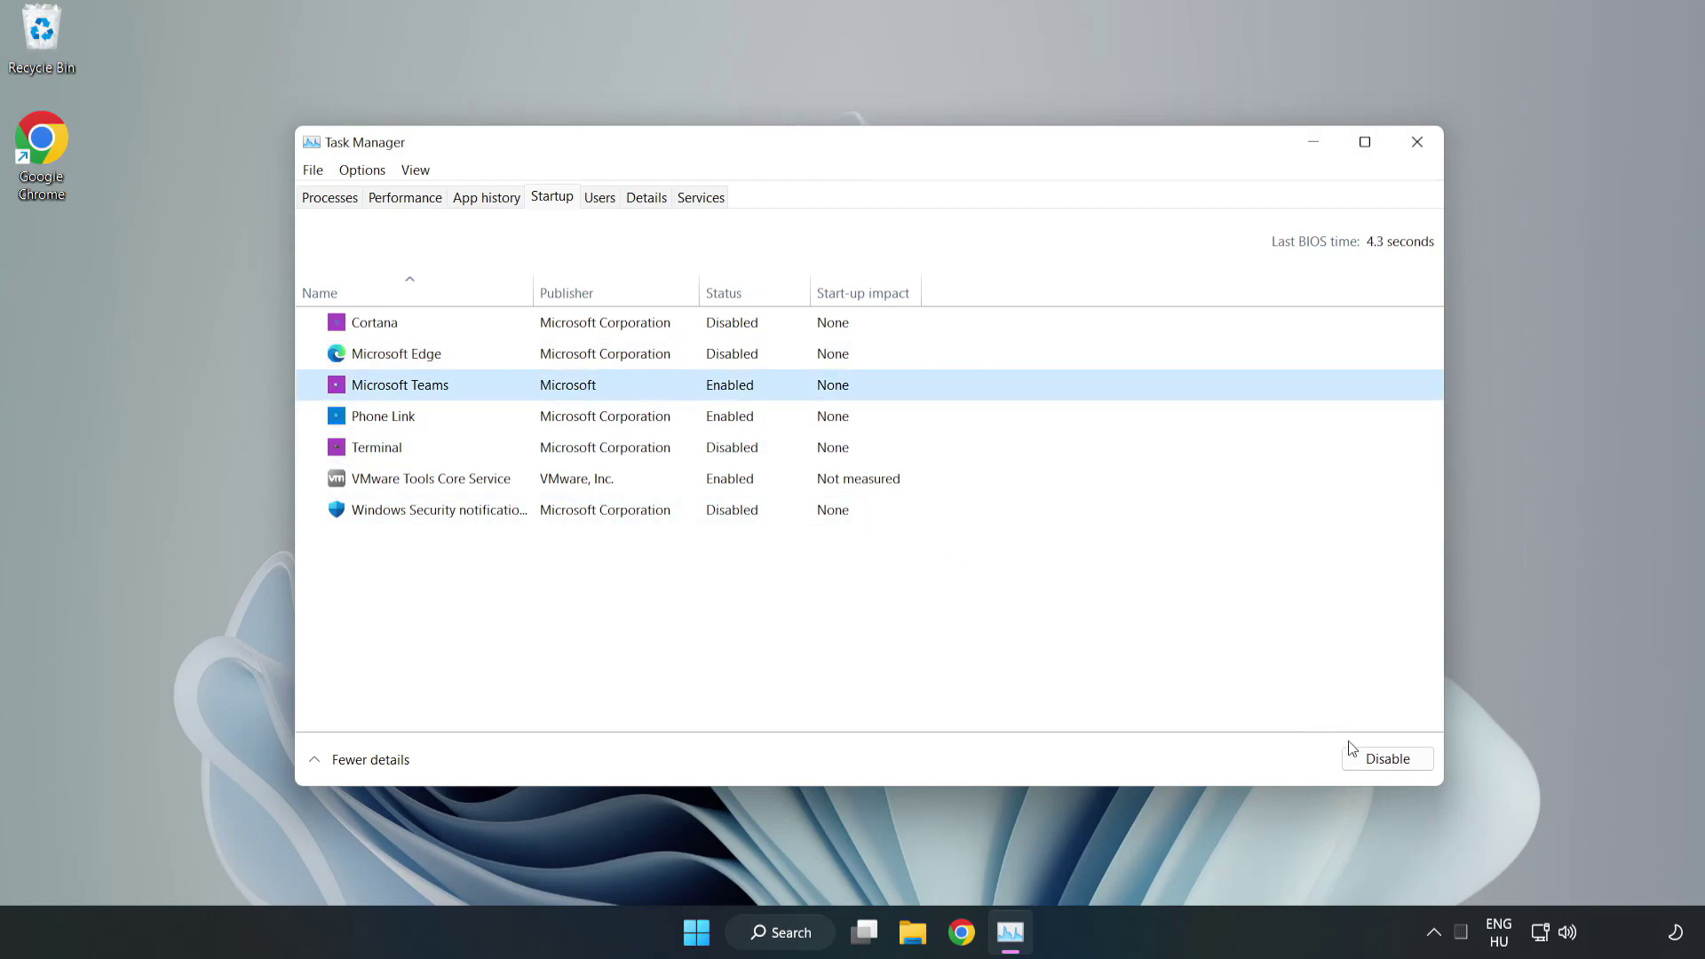
click(1382, 758)
click(567, 417)
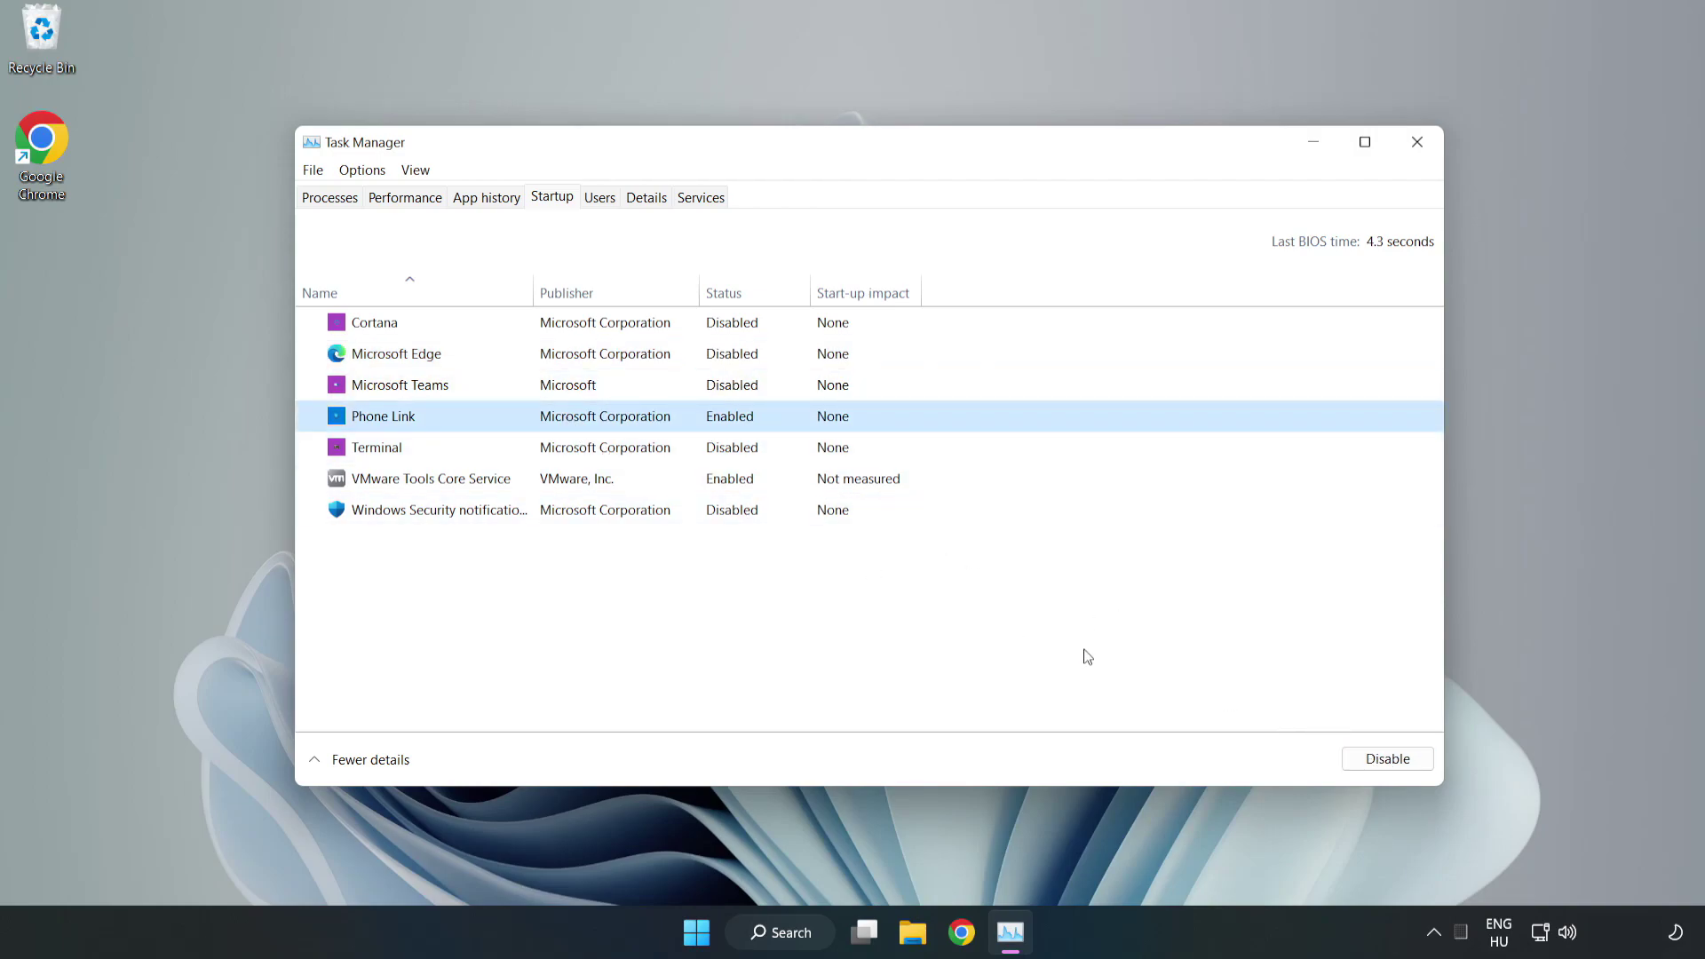
click(1403, 764)
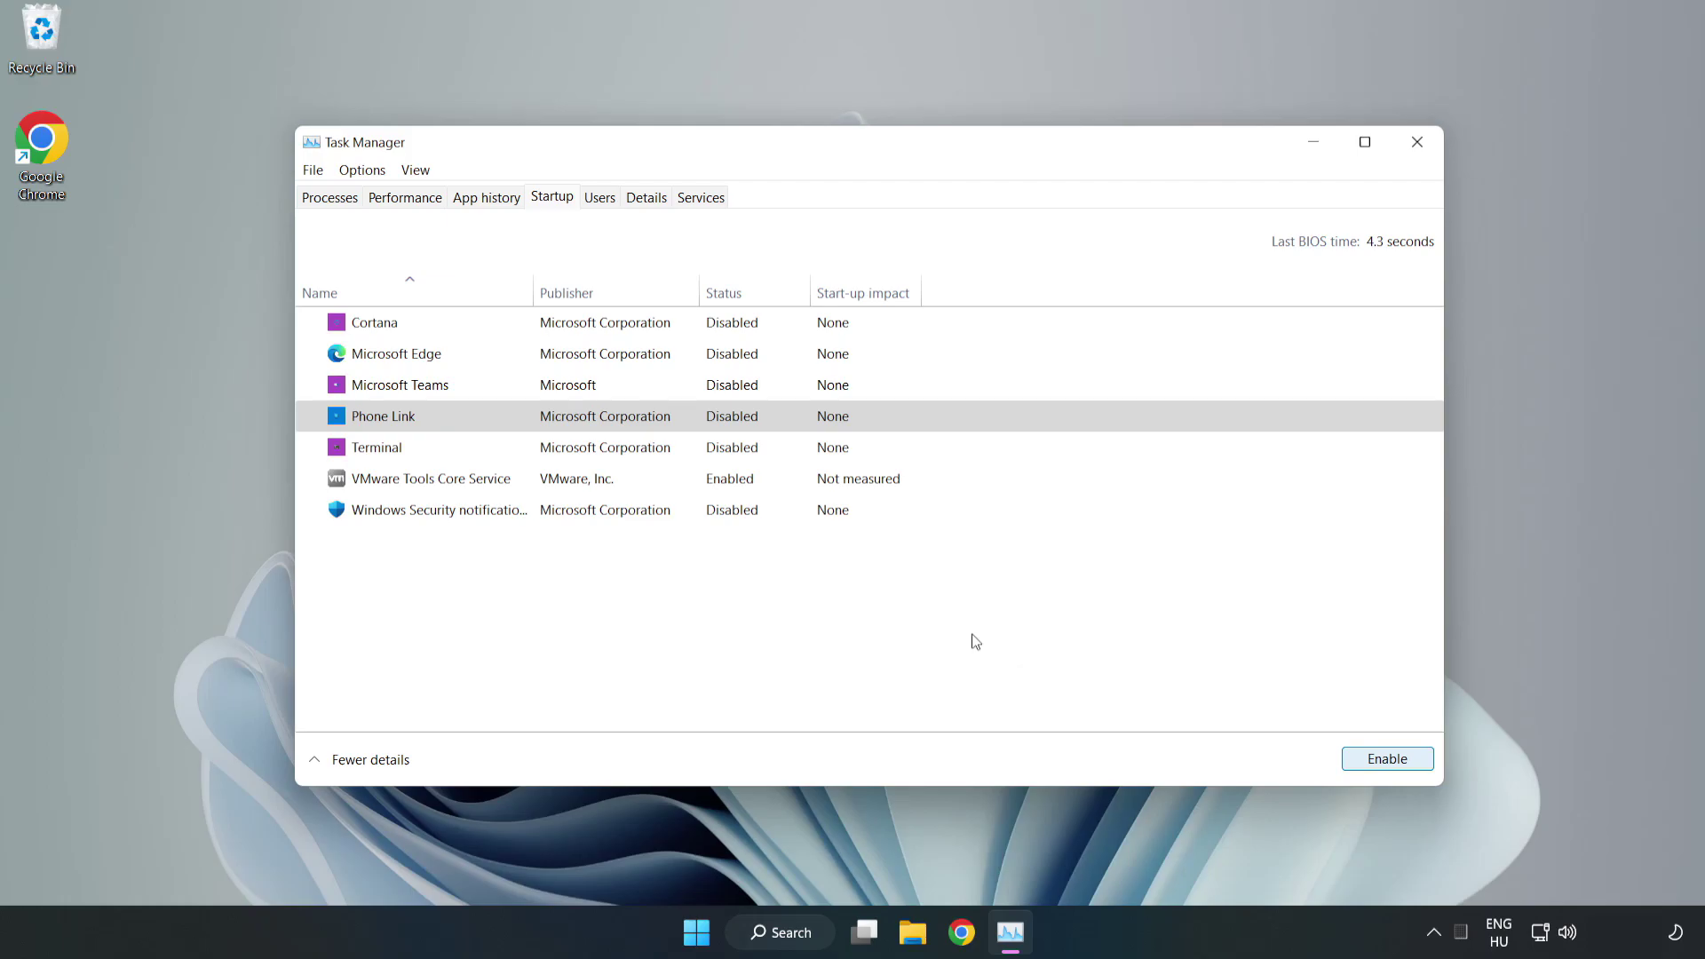
Close Task Manager and open Windows Security via a search for 'security'.
click(1418, 144)
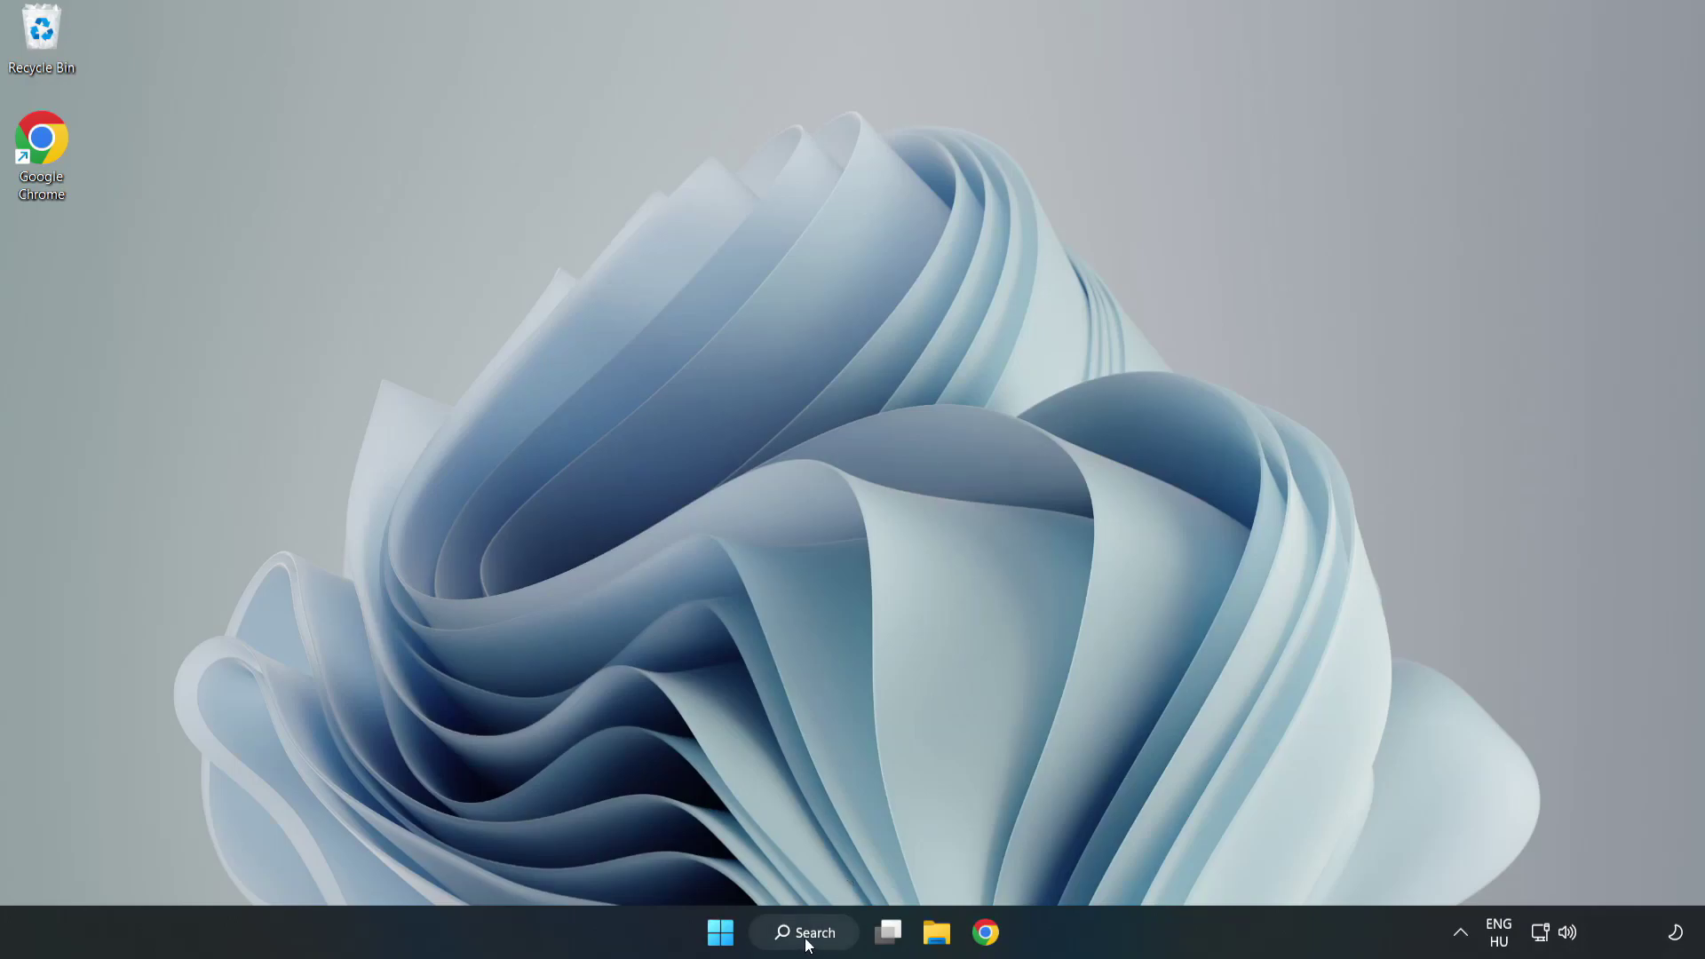
click(808, 943)
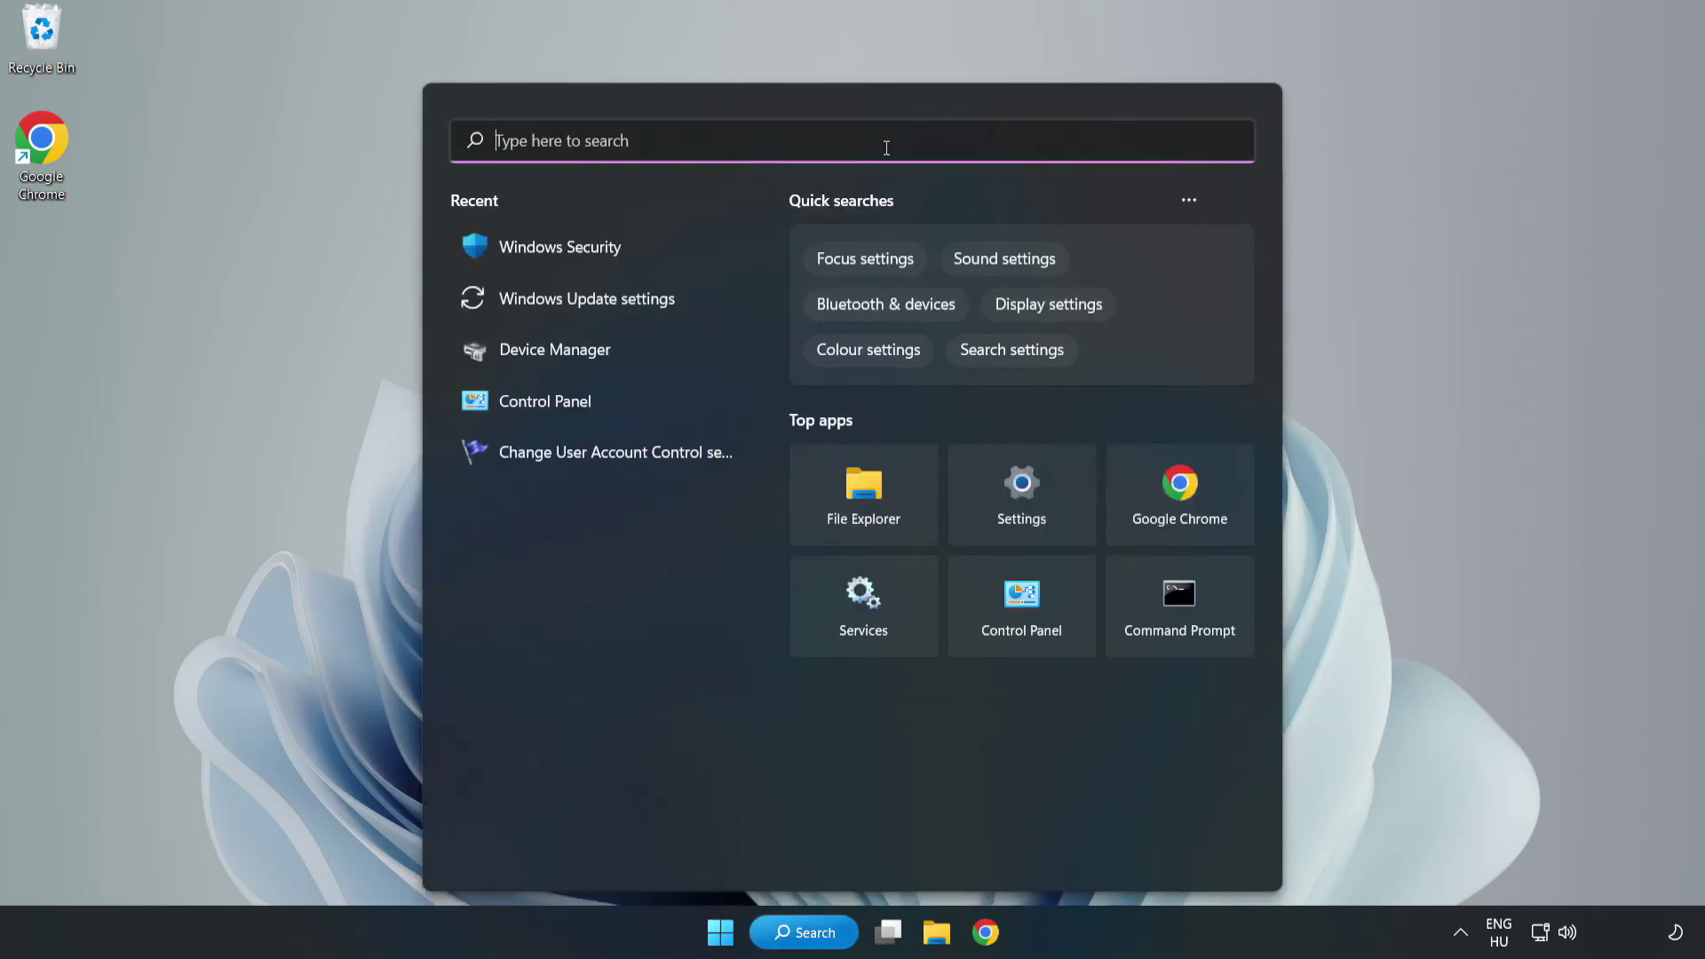
text(security)
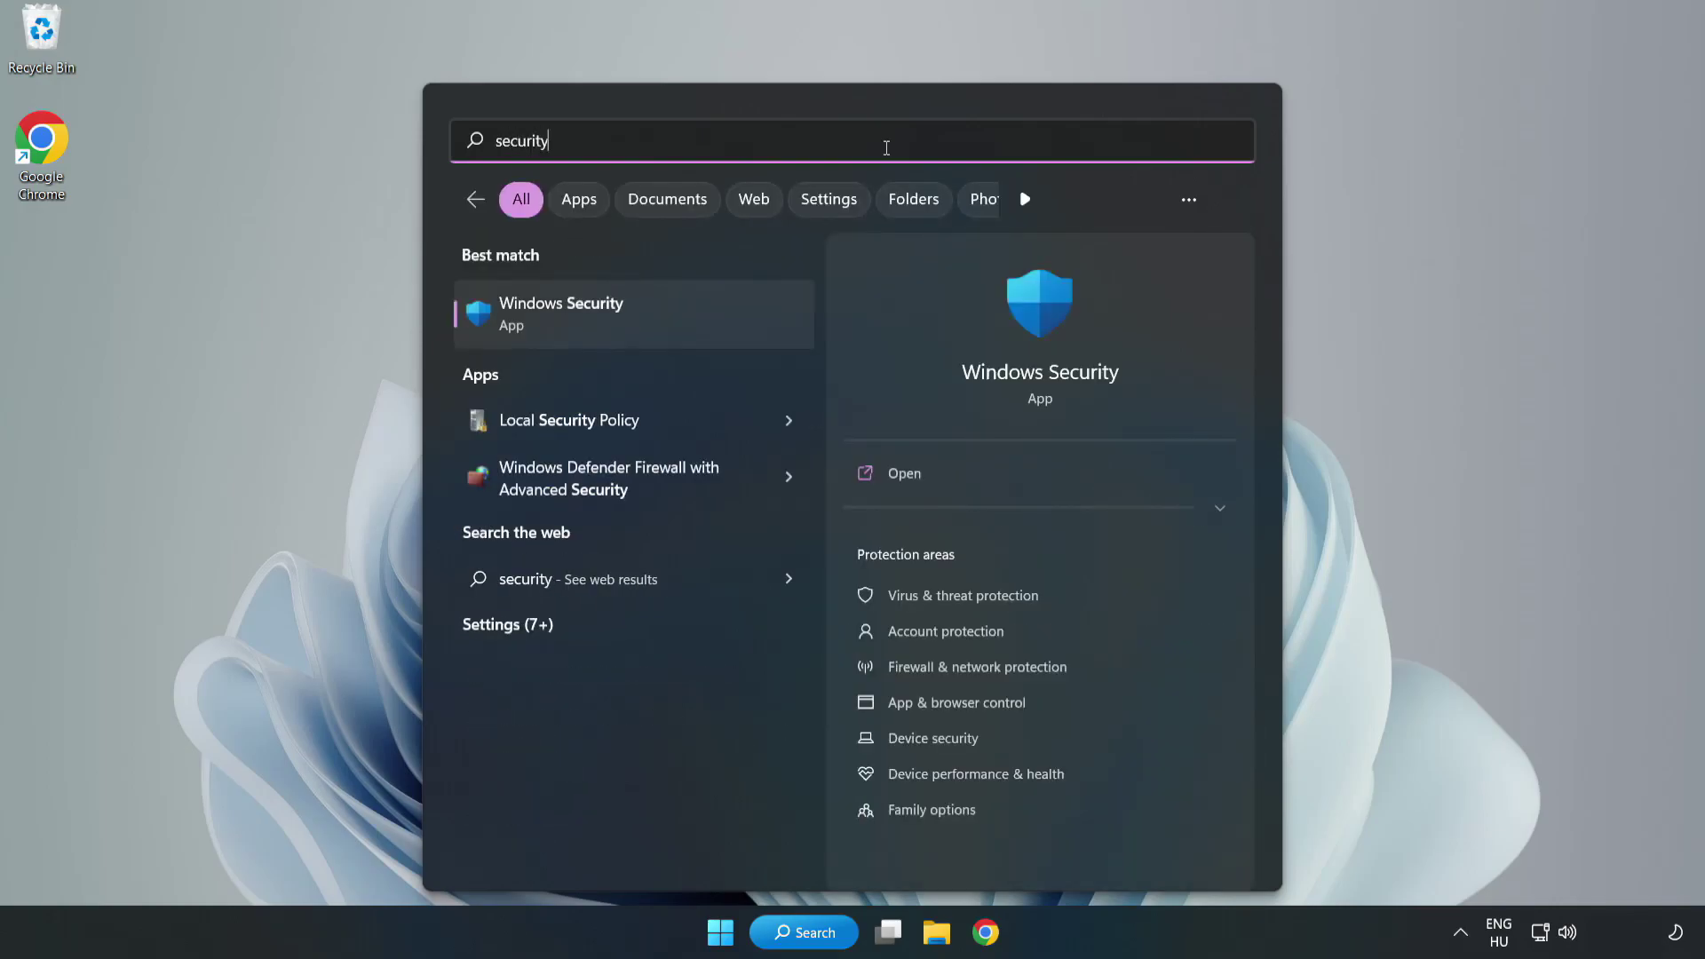
click(616, 325)
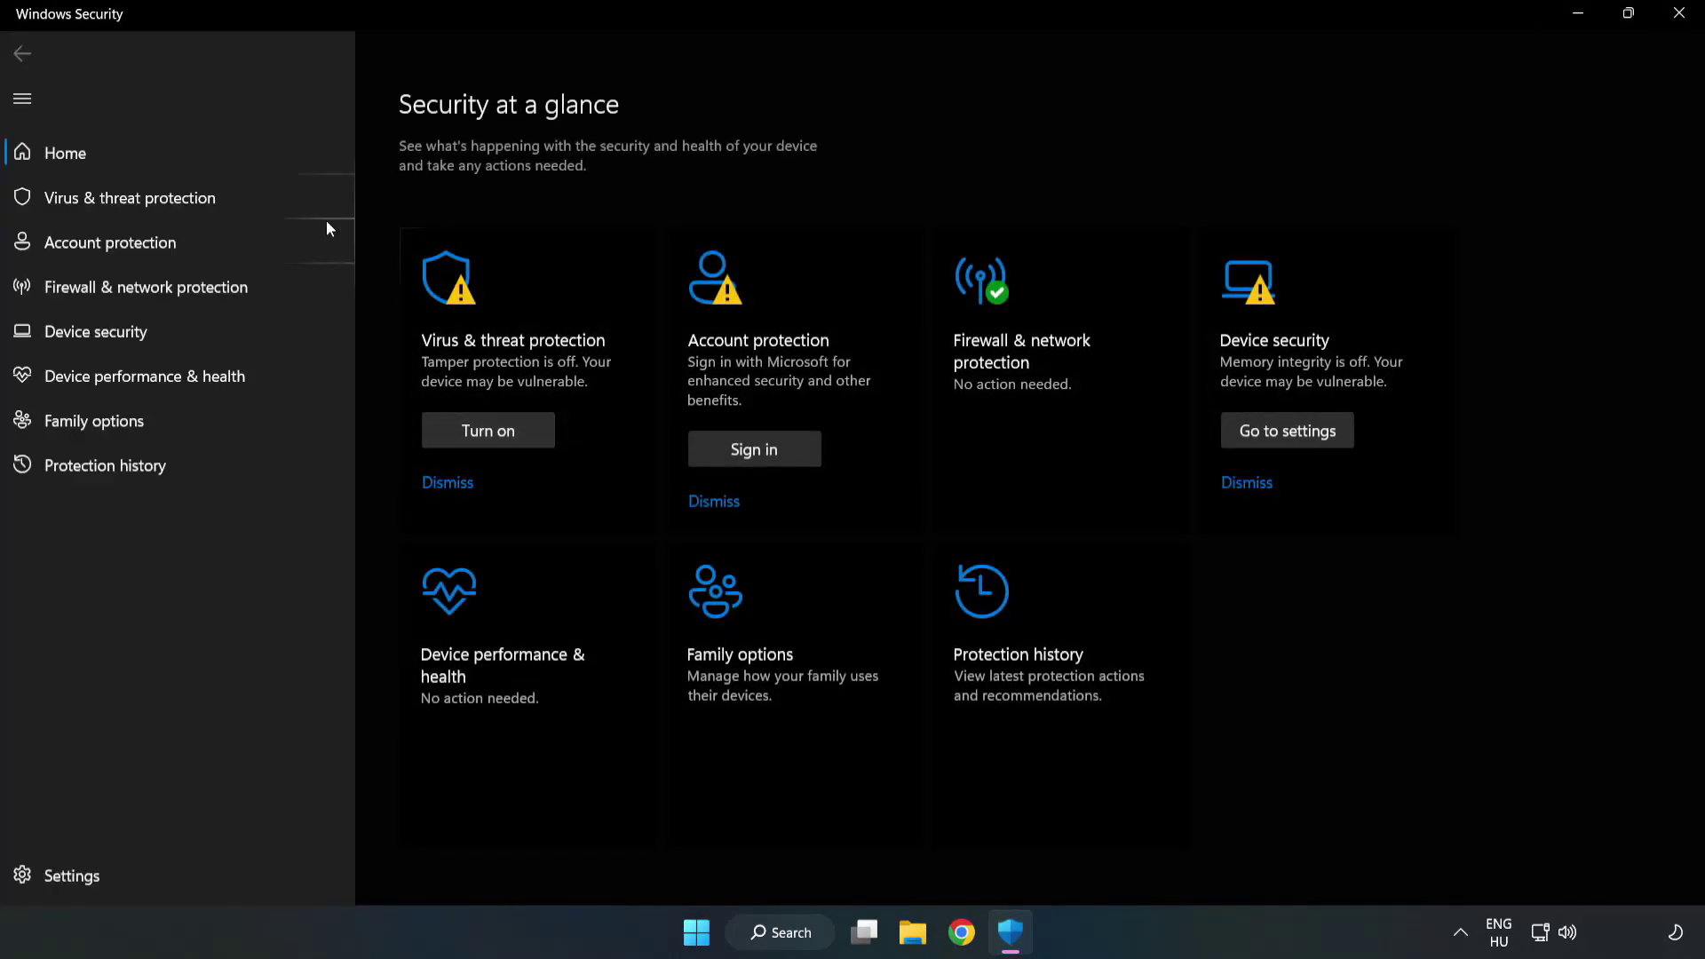
Open the Virus & threat protection settings and scroll down to Exclusions.
click(110, 204)
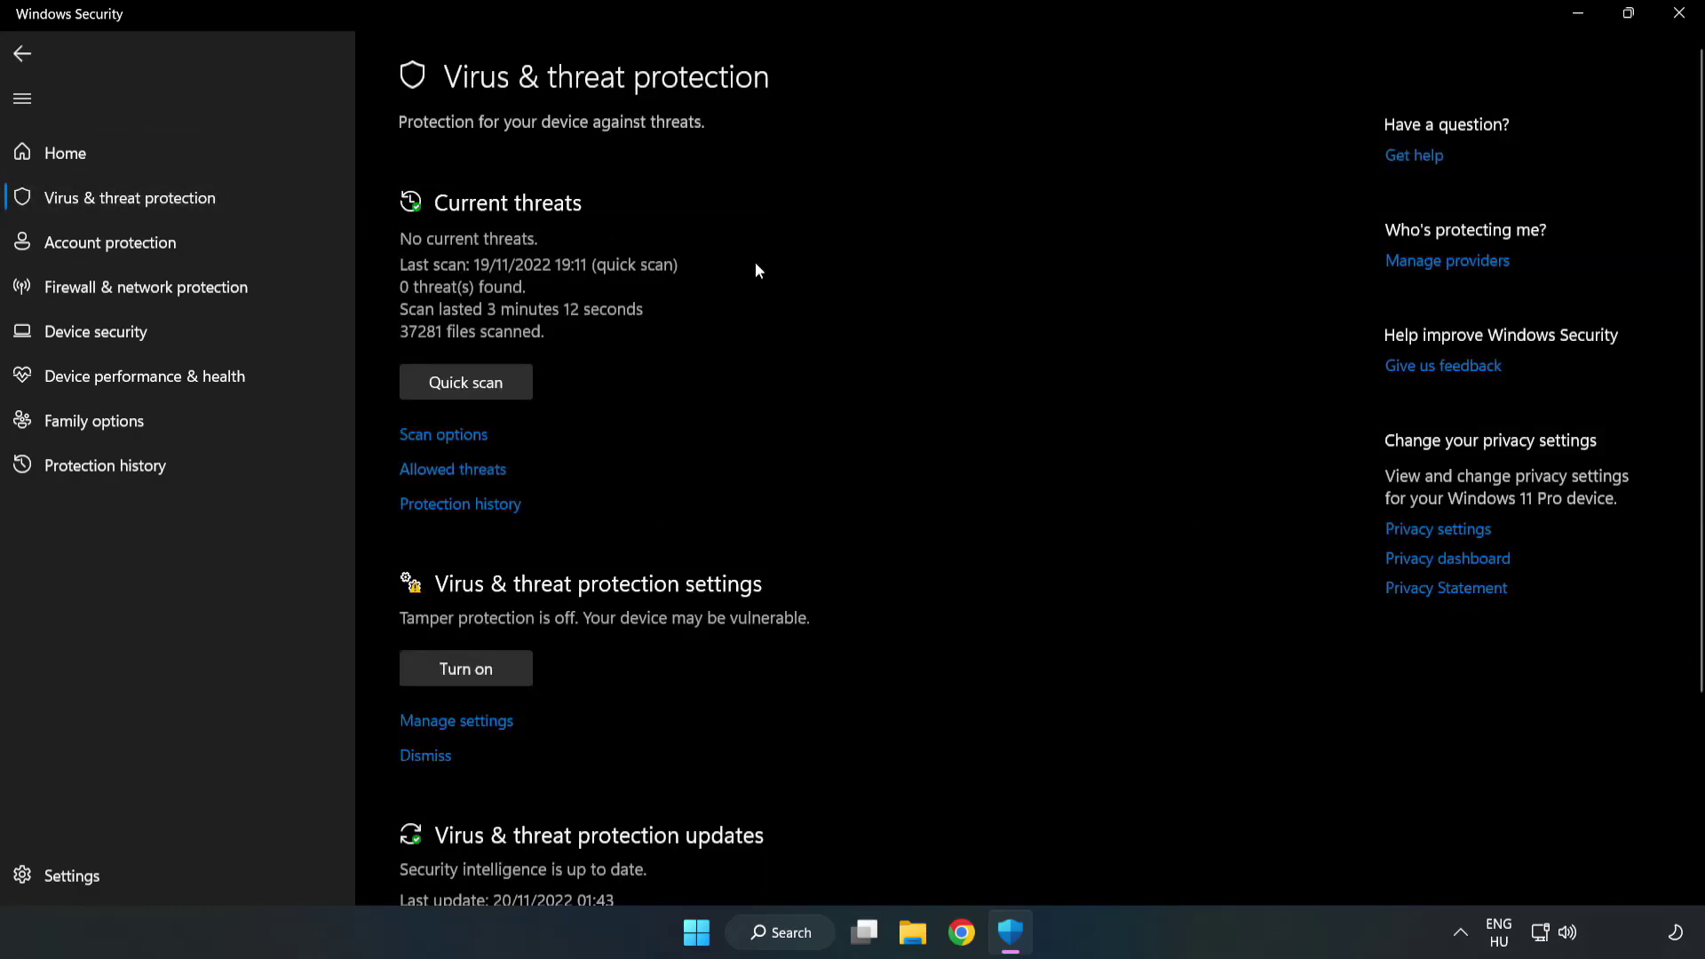
scroll(890, 350, down, 3)
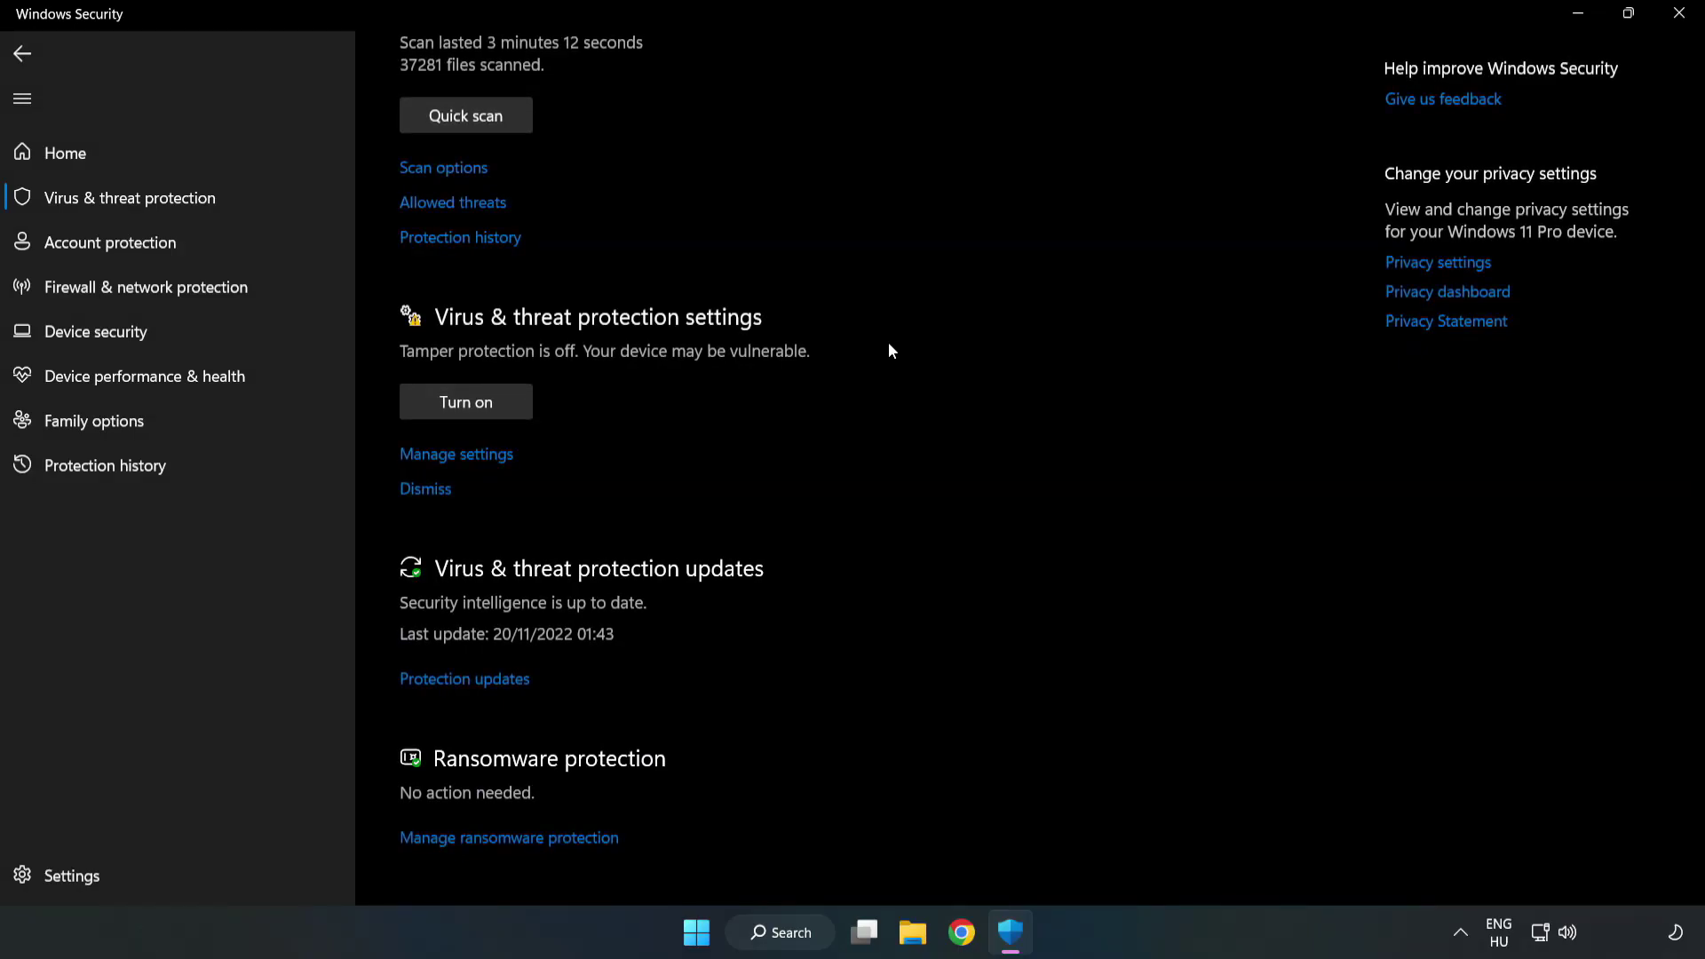
click(466, 455)
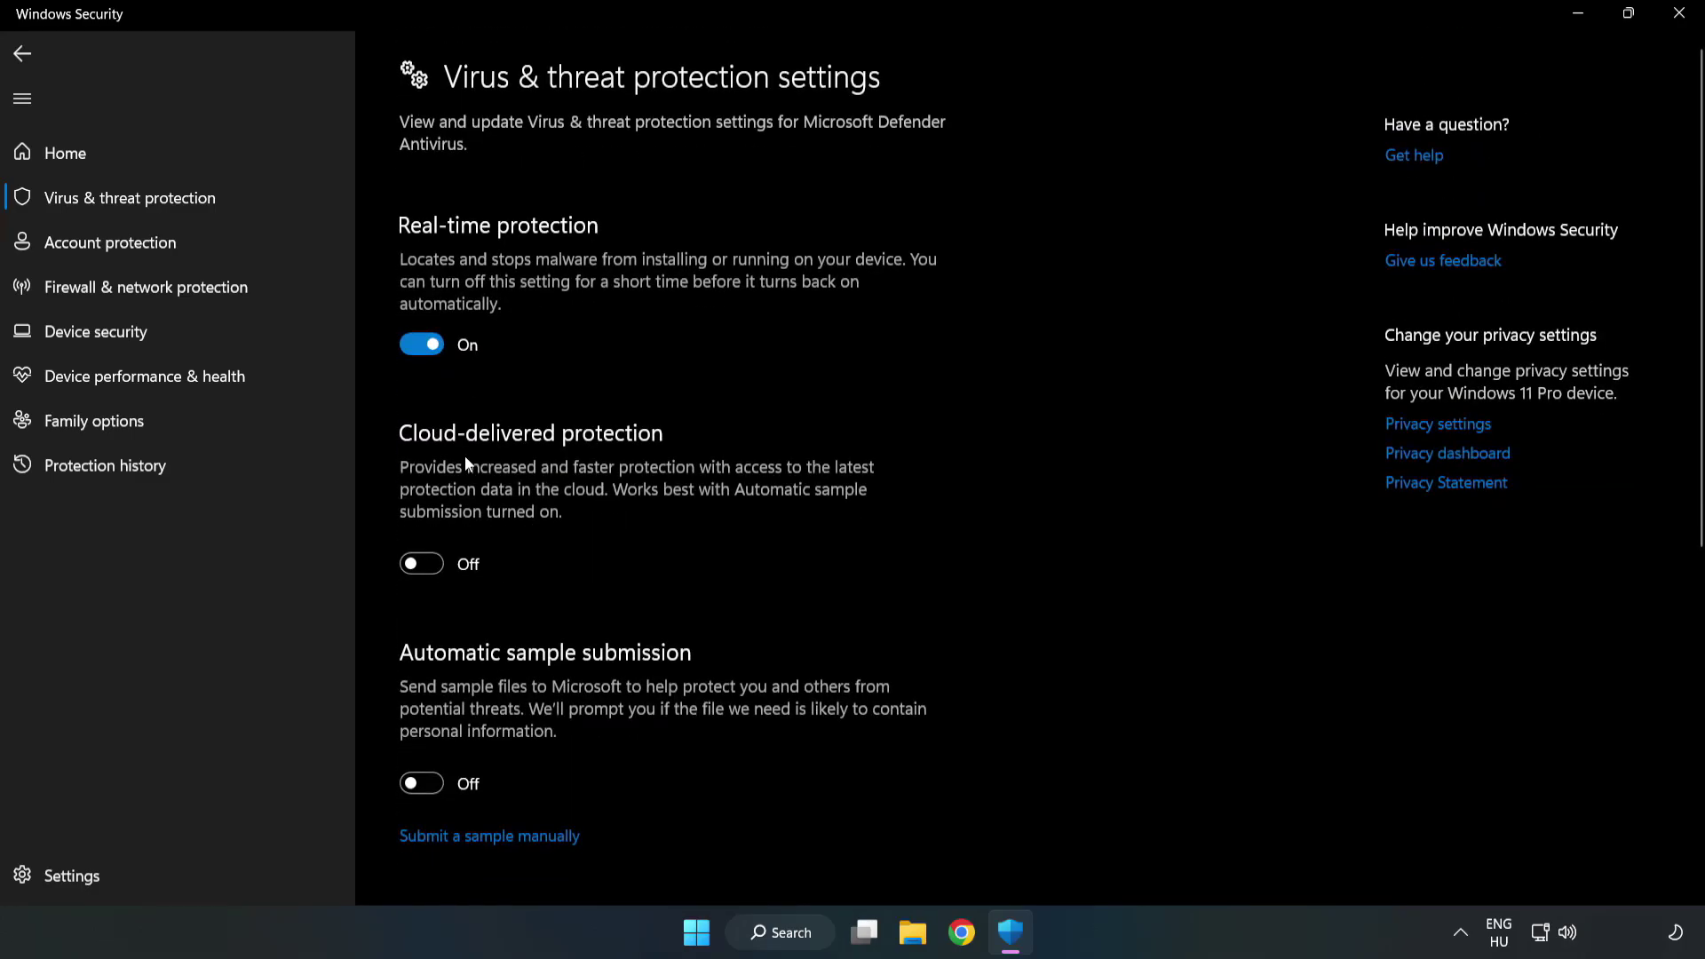
scroll(1085, 447, down, 6)
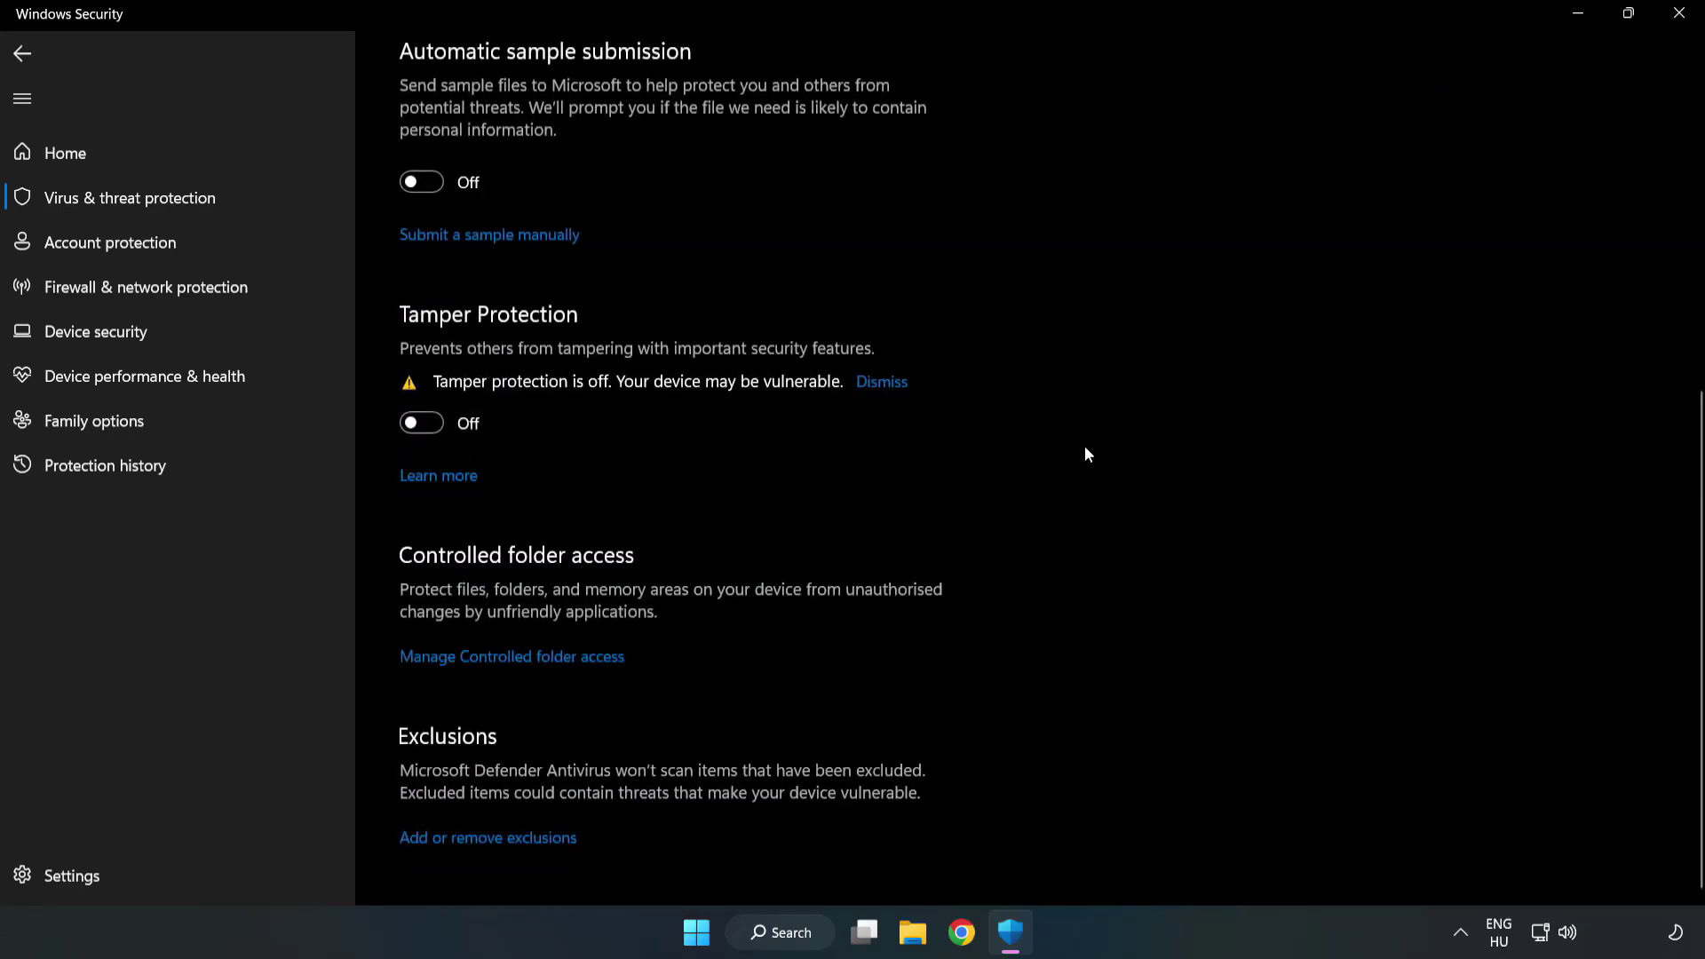
Add the NOT WORKING APP shortcut in Program Files (x86), resolving to chrome.exe, as a Defender file exclusion, then close Windows Security.
click(505, 839)
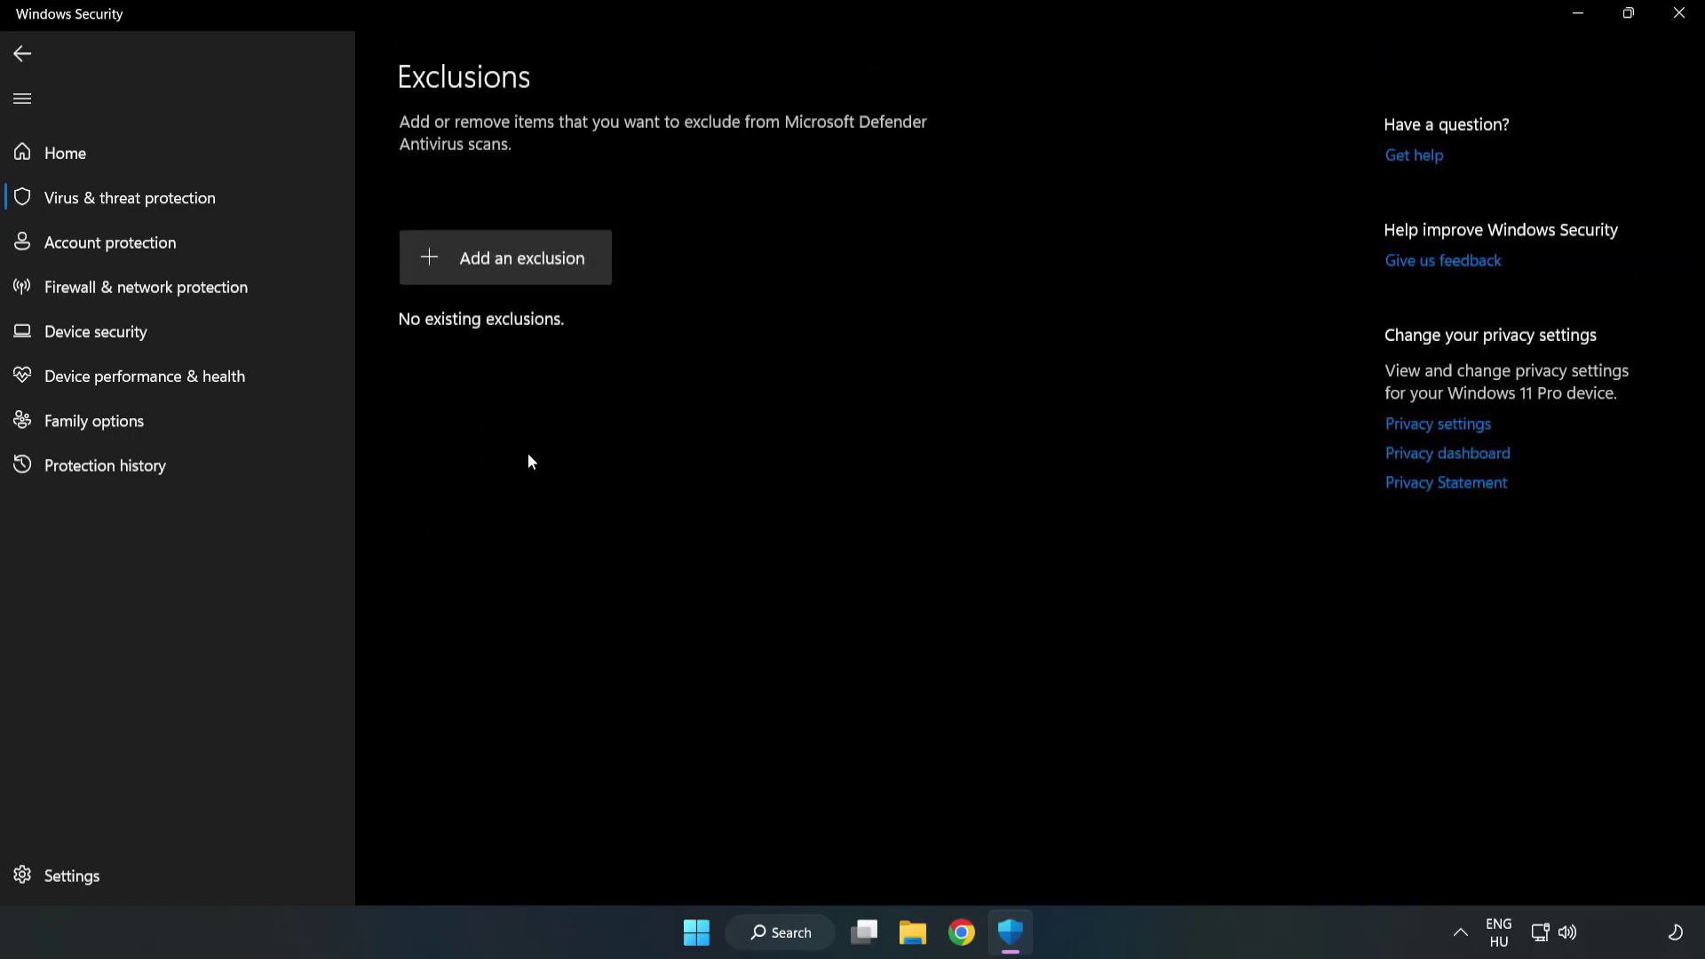
click(522, 266)
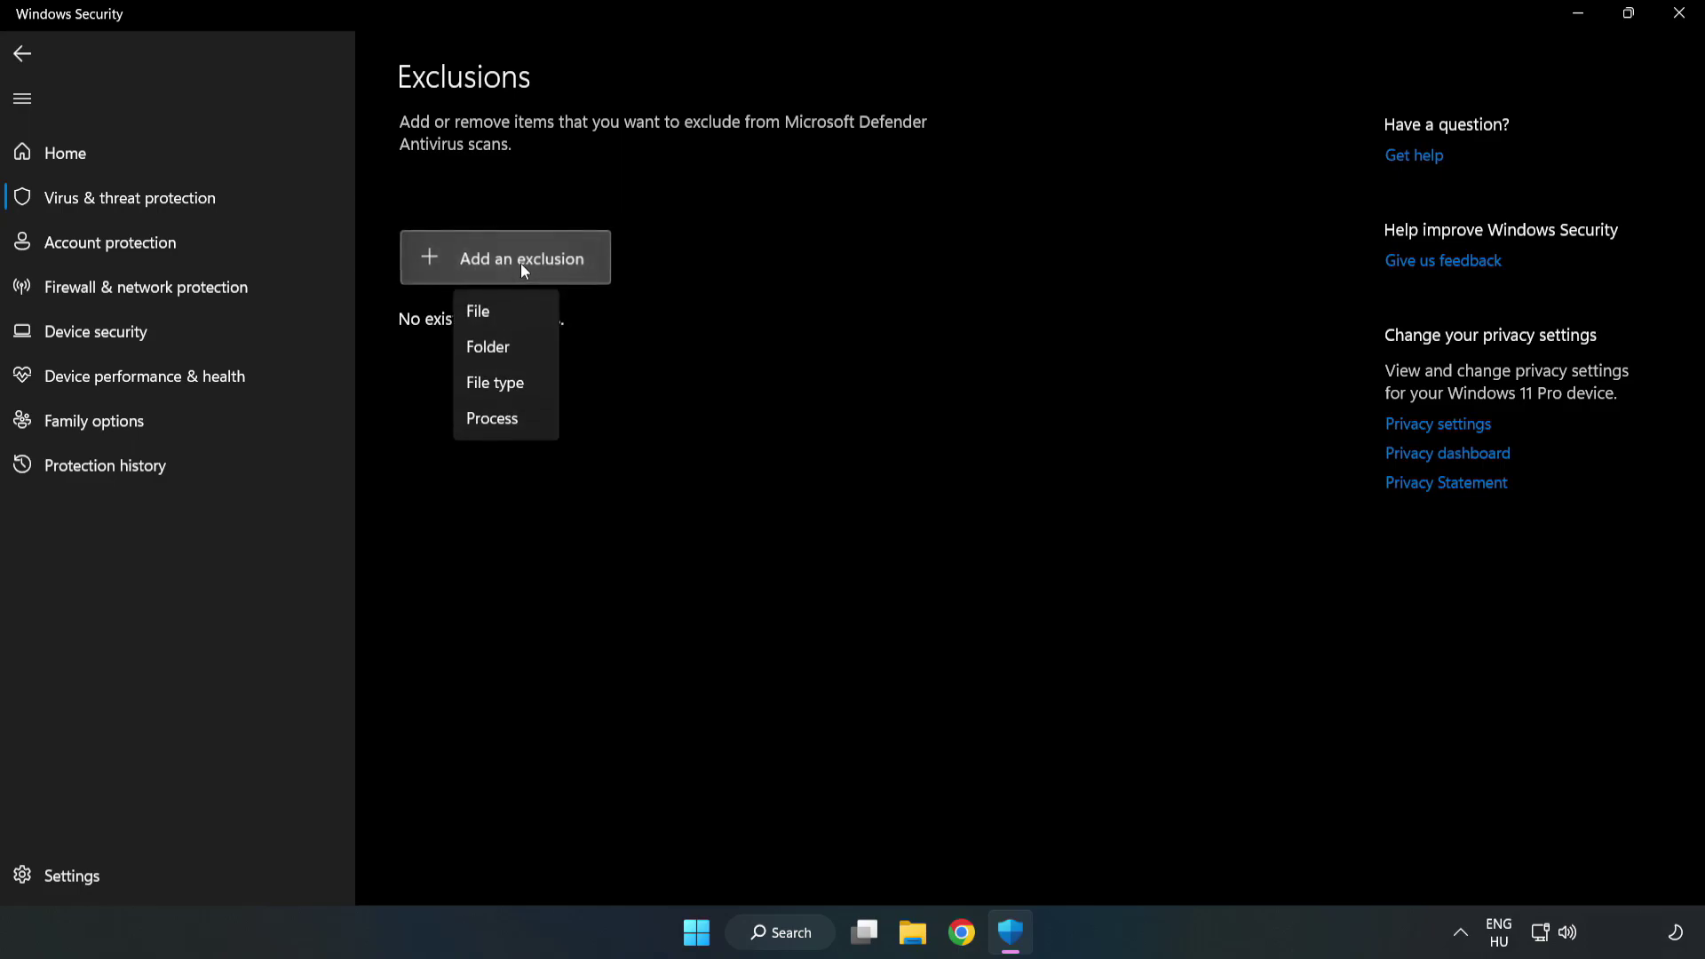
click(486, 315)
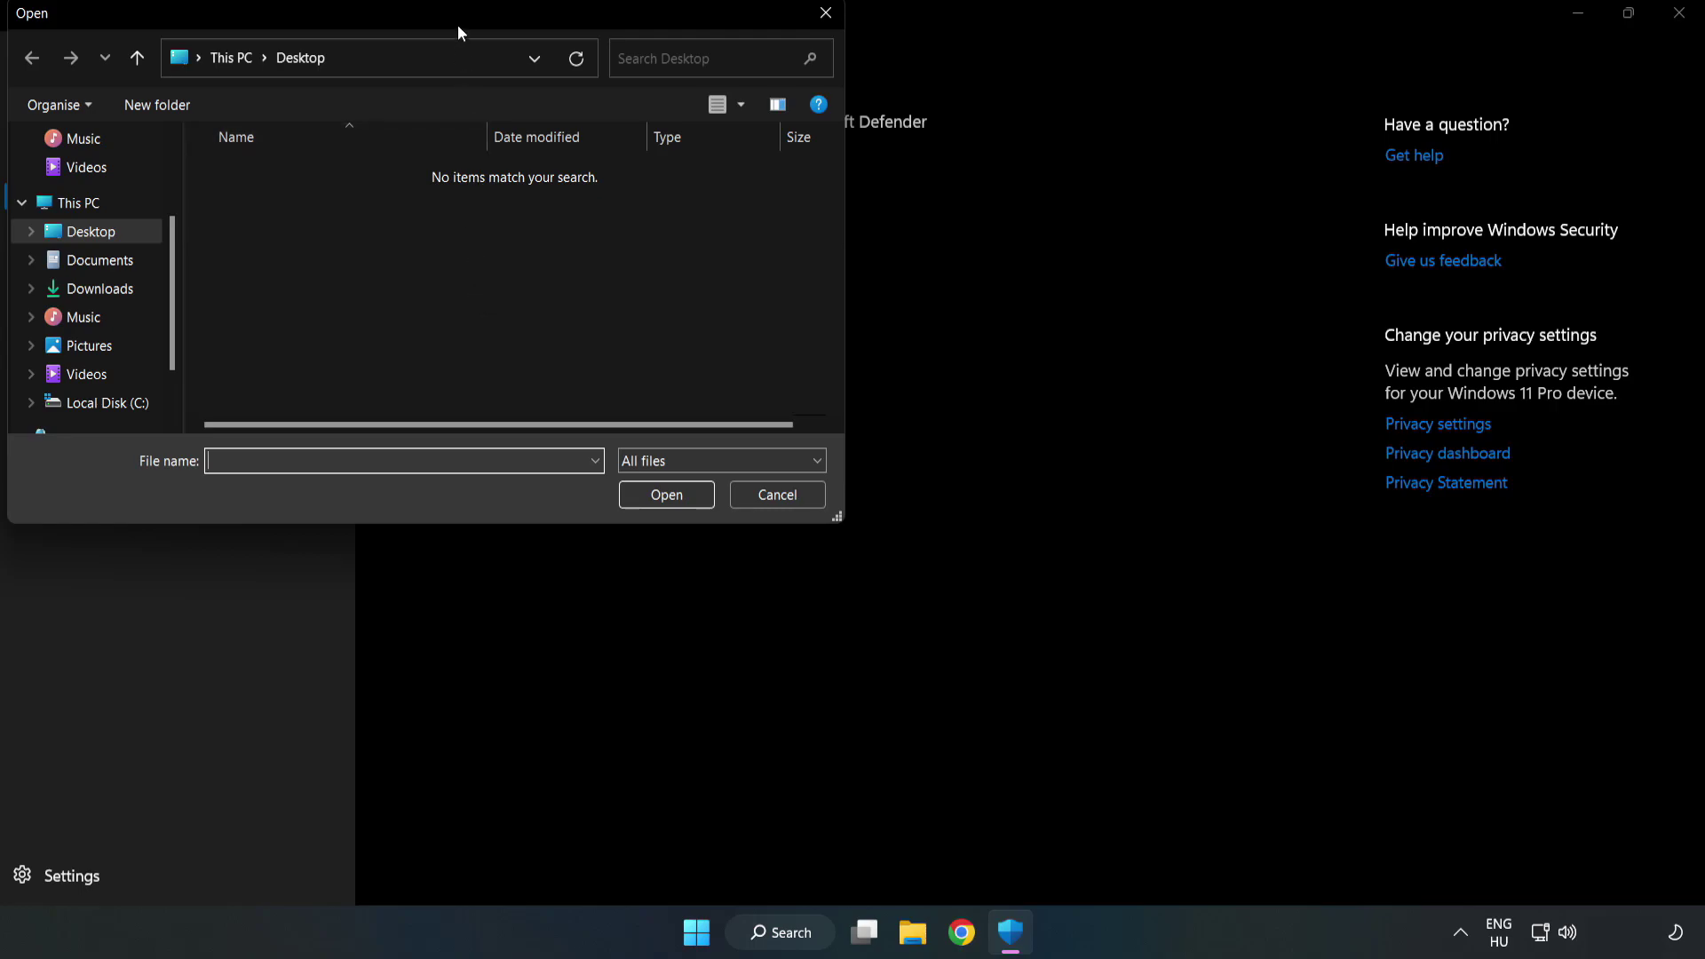
drag(457, 25, 785, 197)
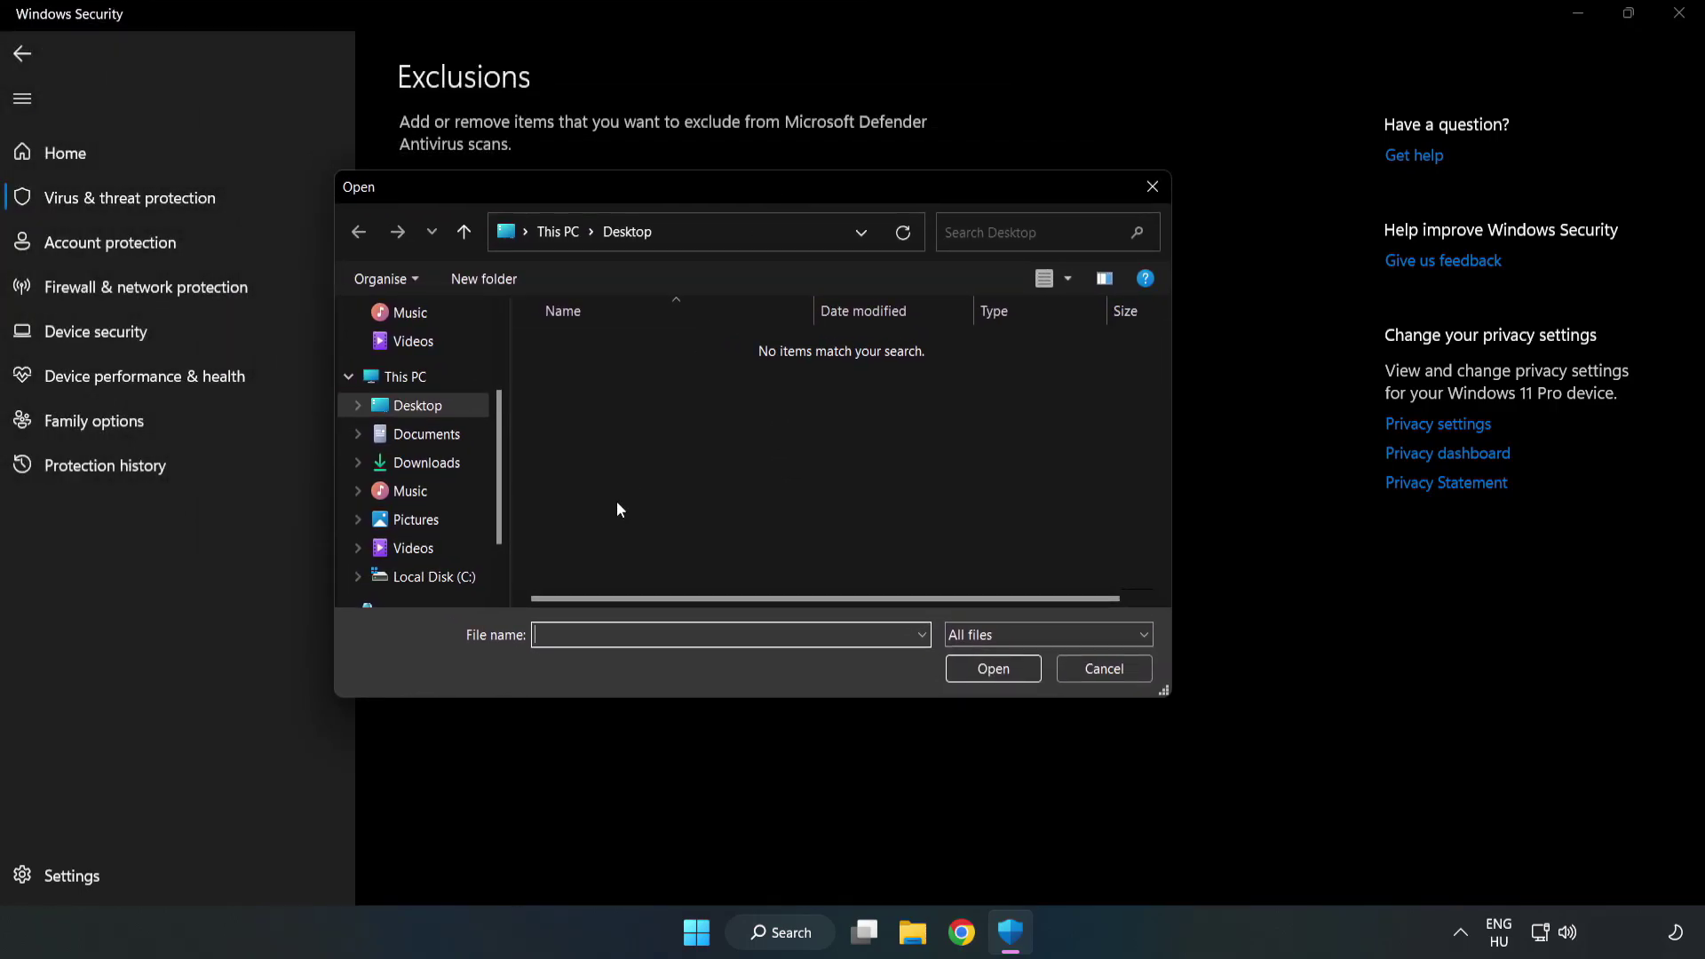
click(439, 578)
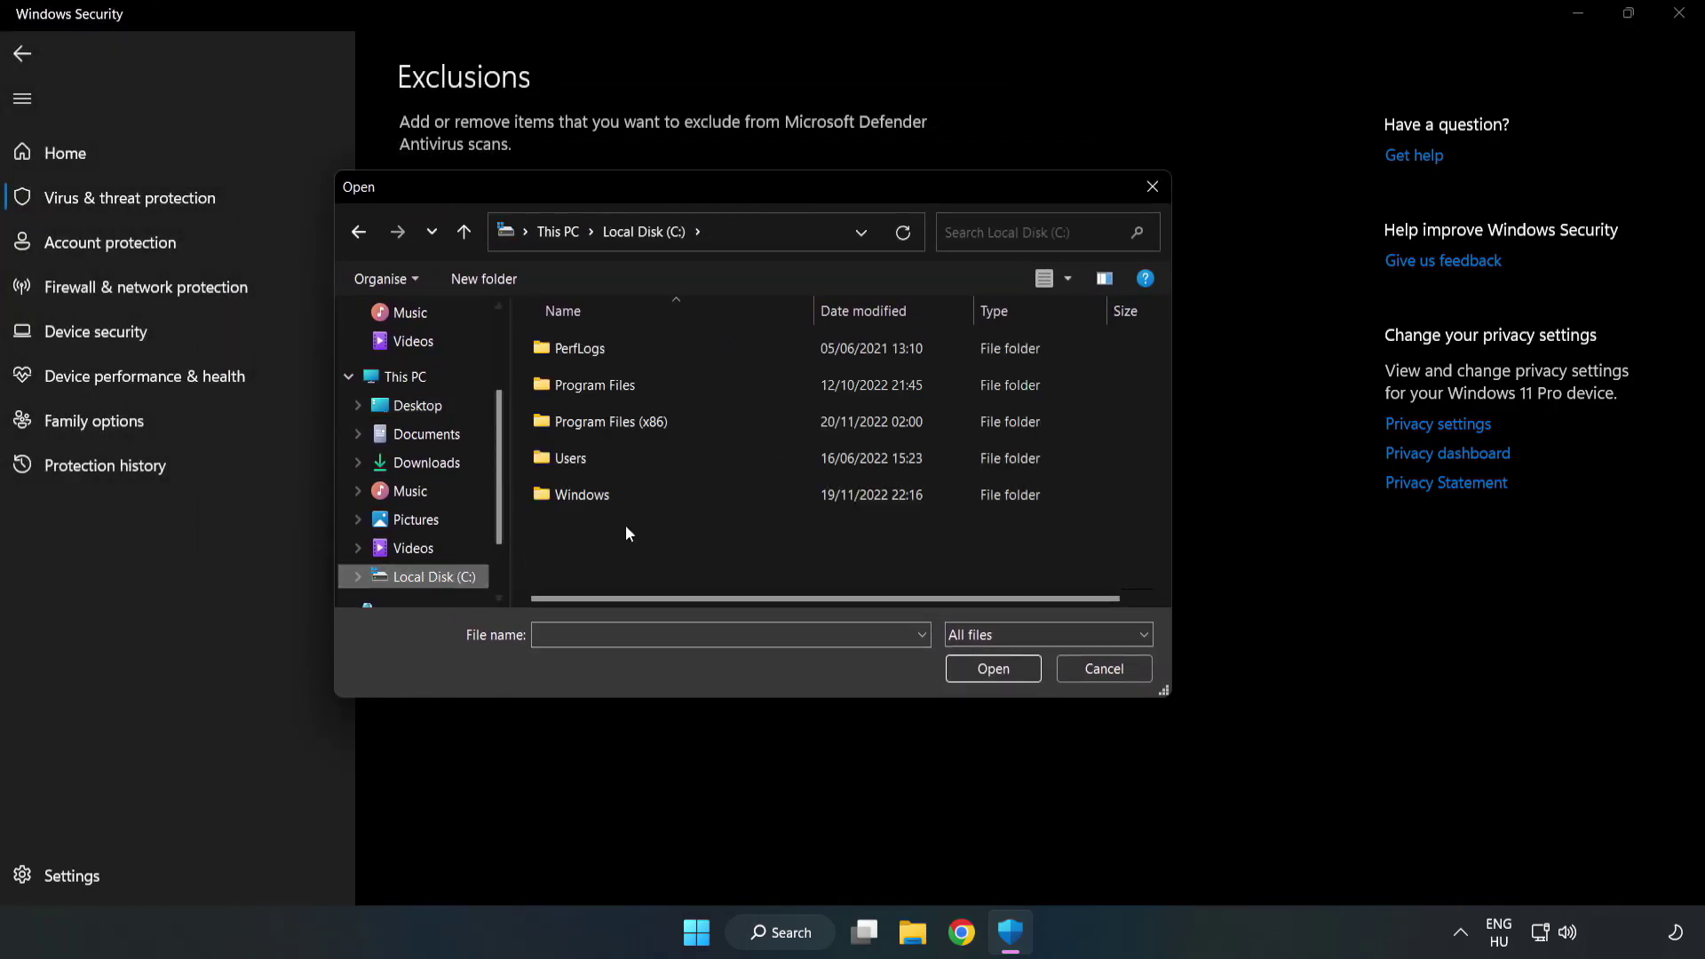
double_click(672, 423)
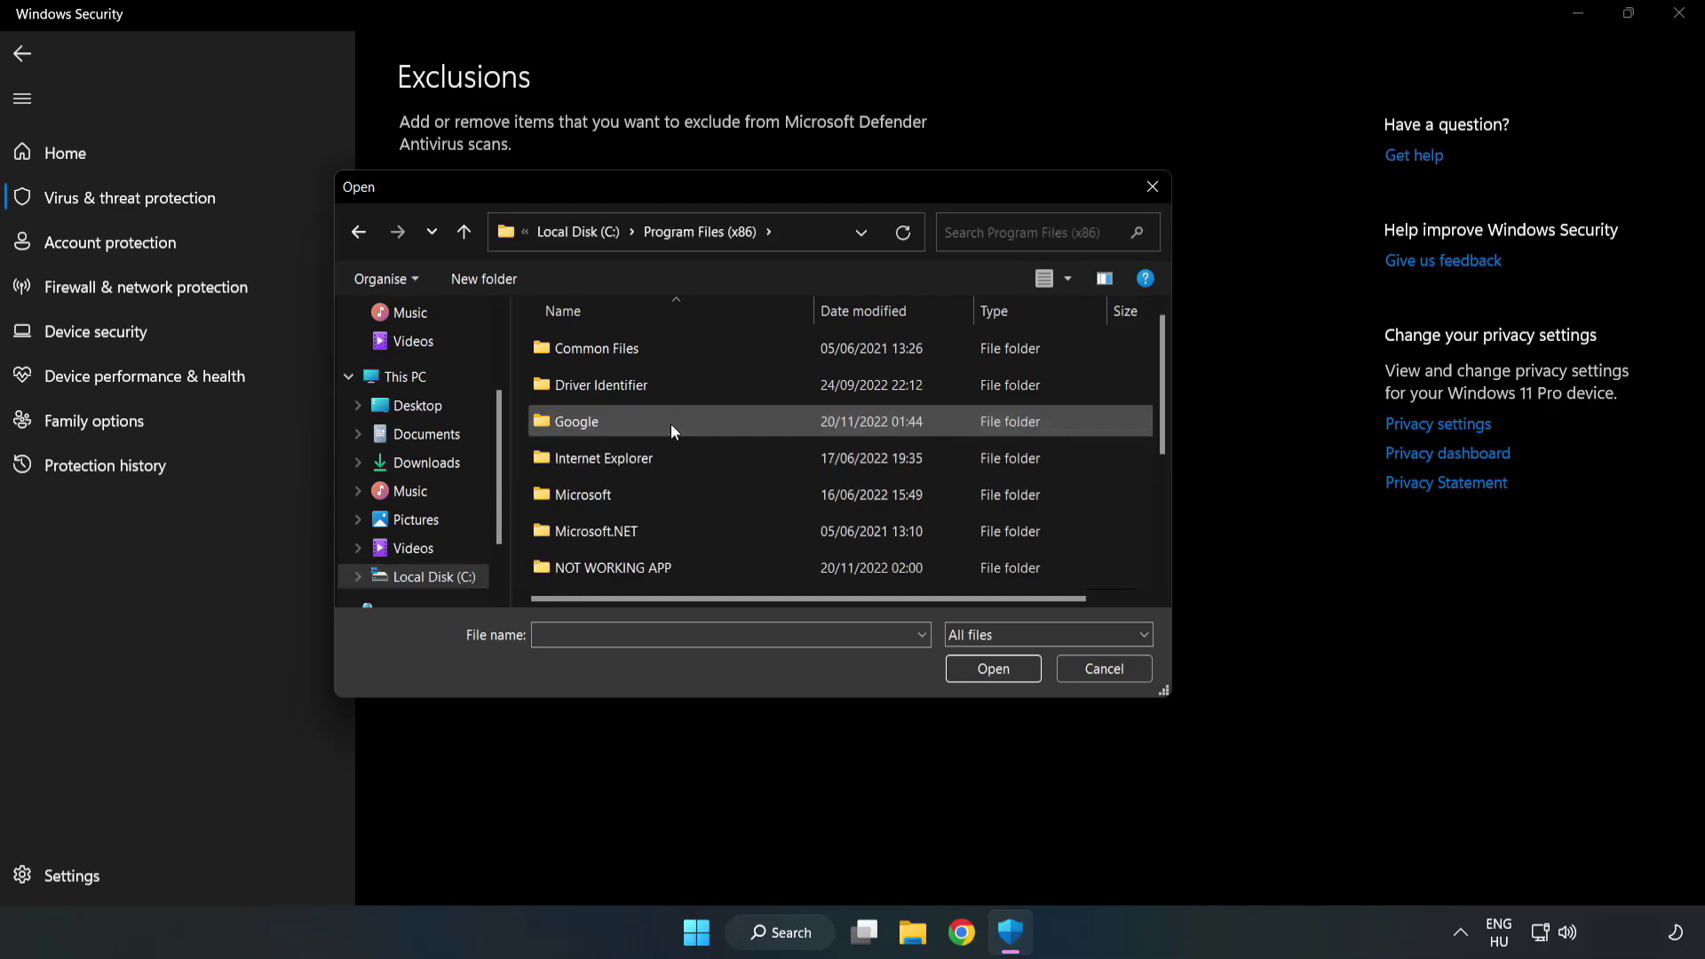
double_click(670, 563)
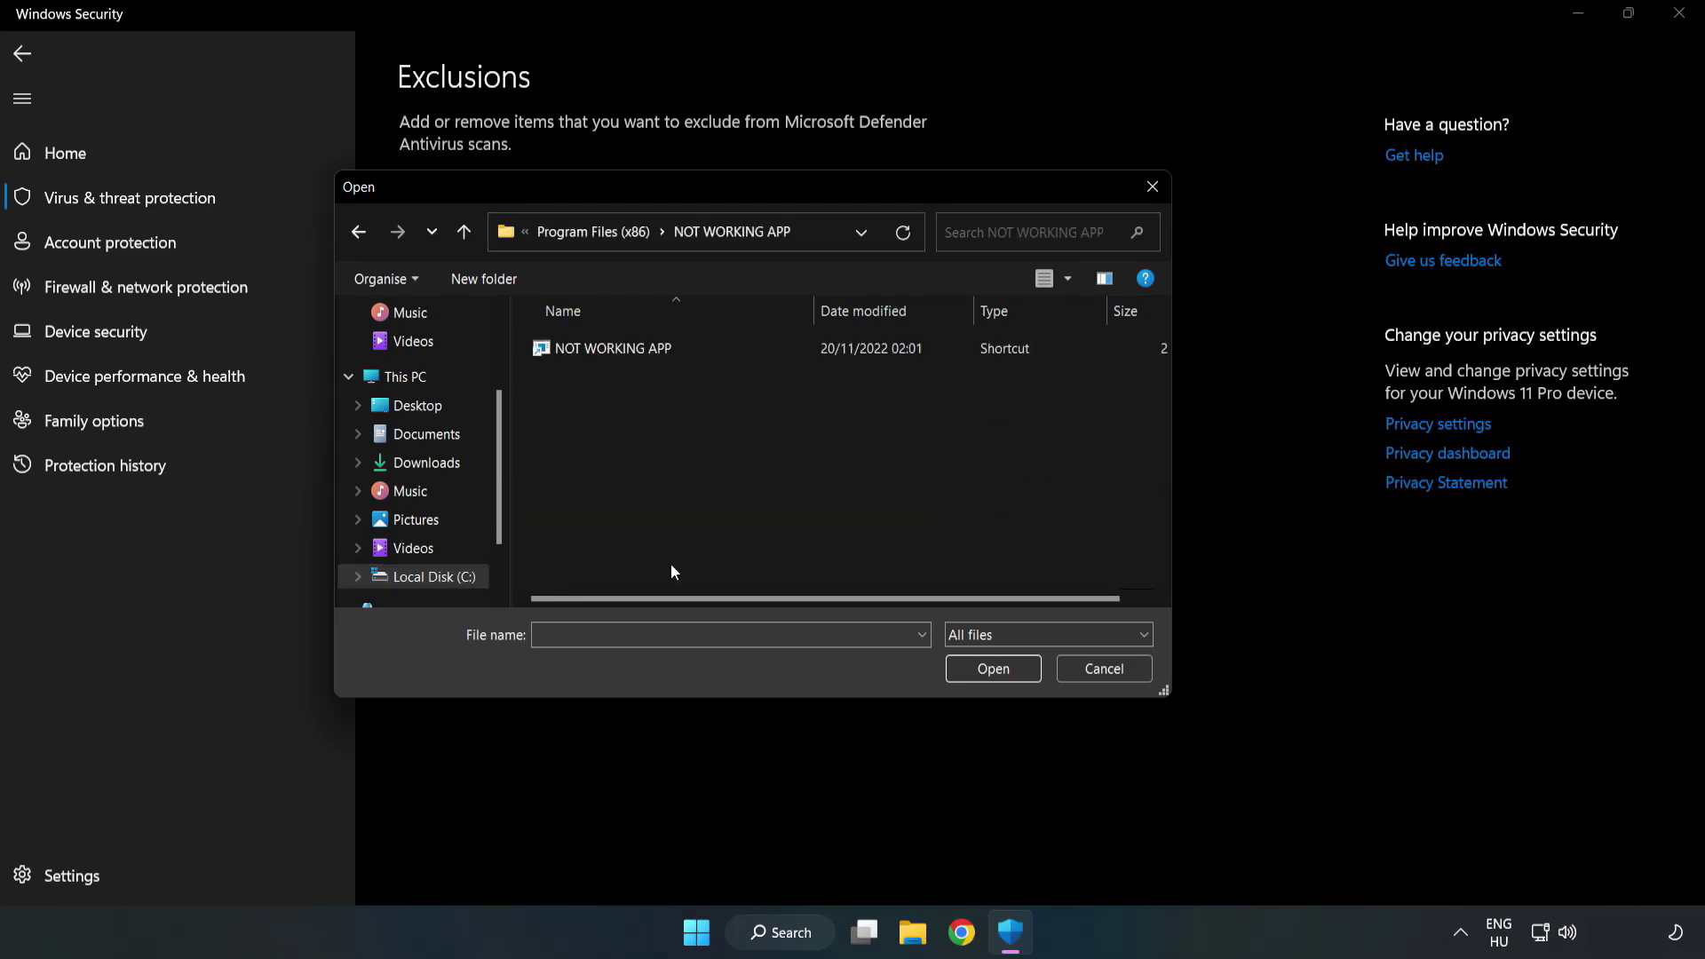
click(600, 348)
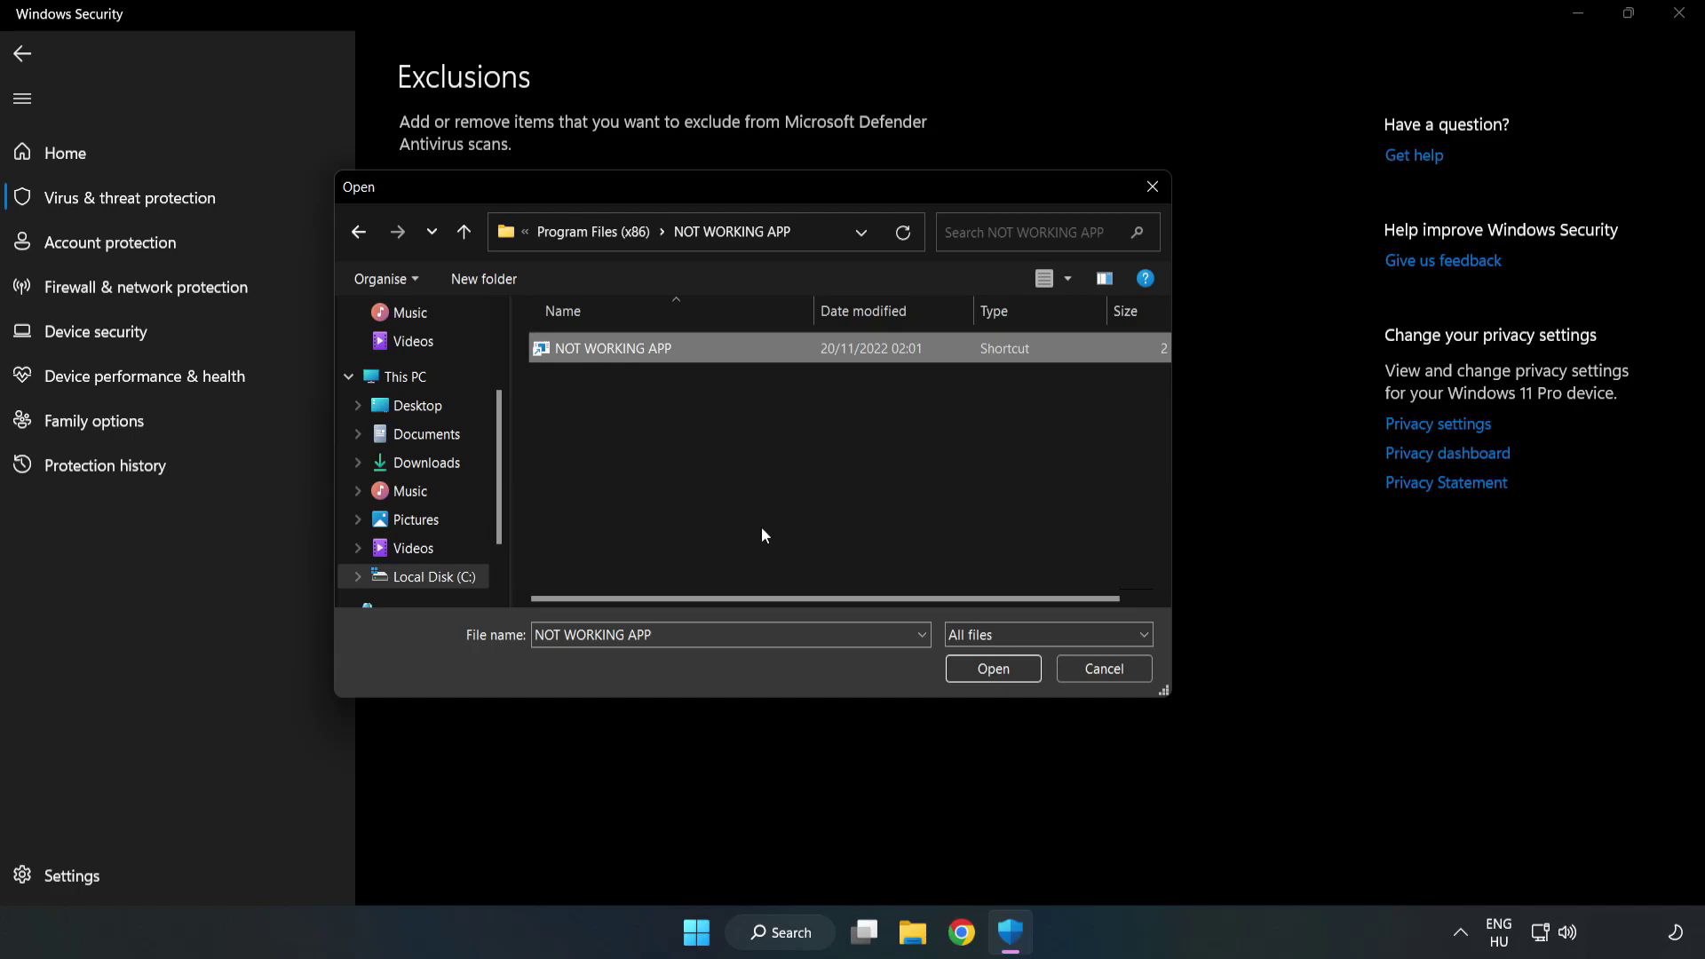
click(993, 669)
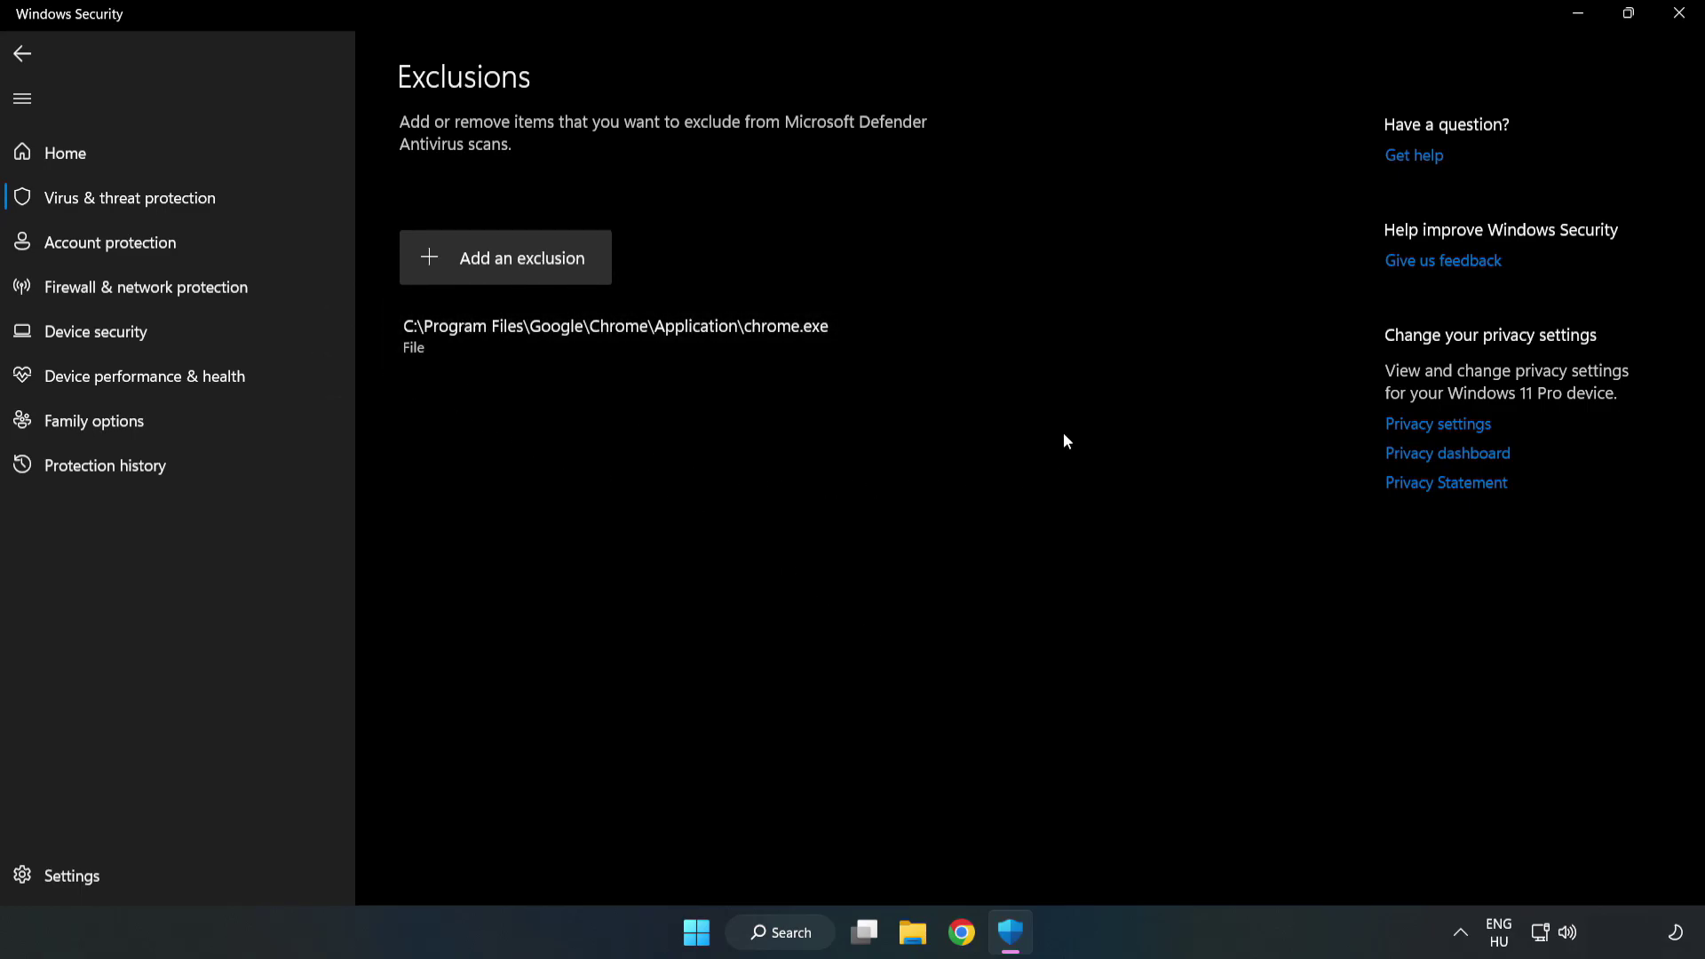
click(1678, 23)
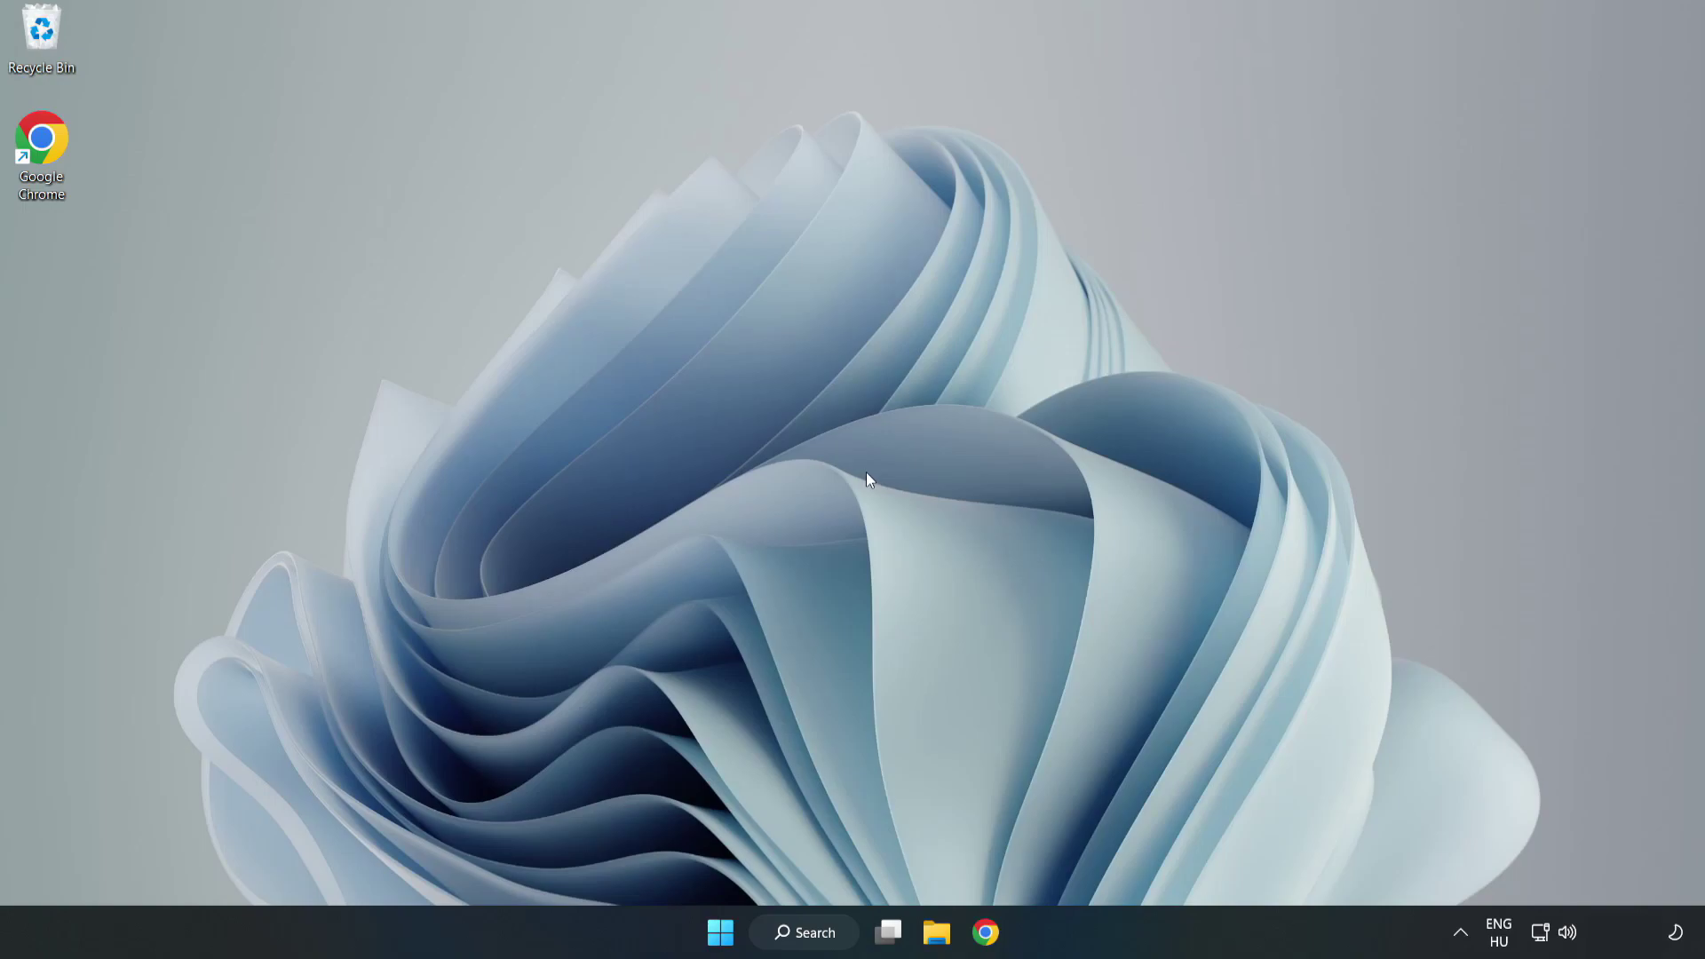
Bring up the Start menu power options listing Sleep, Shut down and Restart.
click(720, 933)
click(1128, 855)
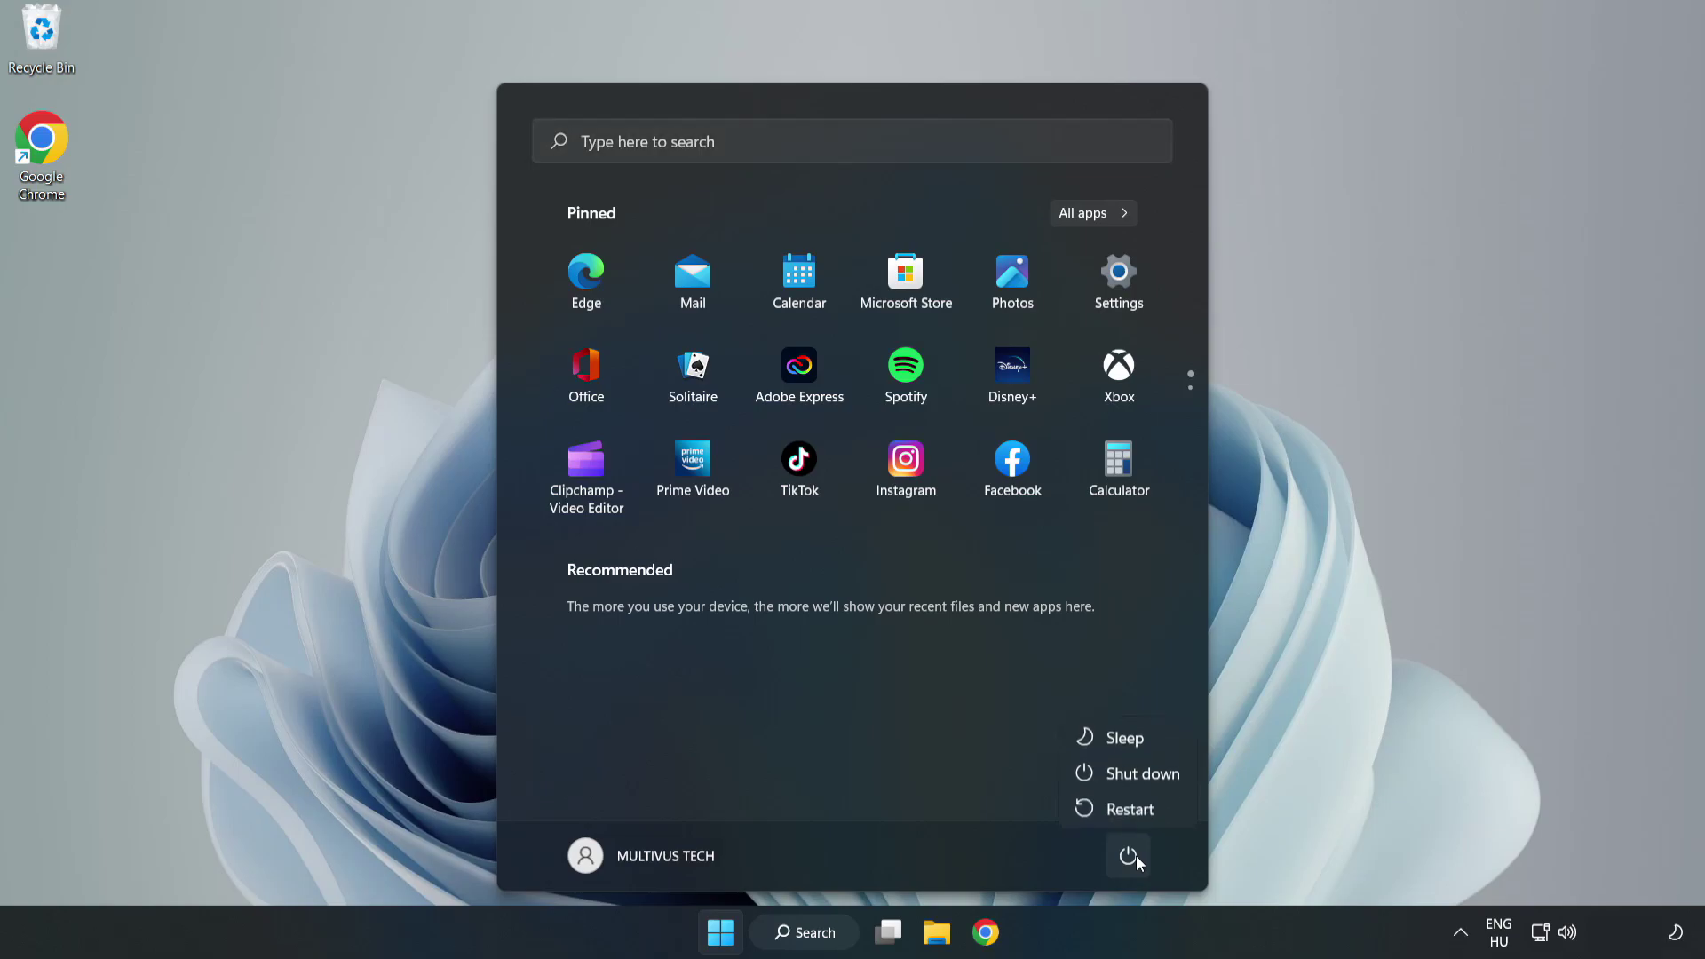